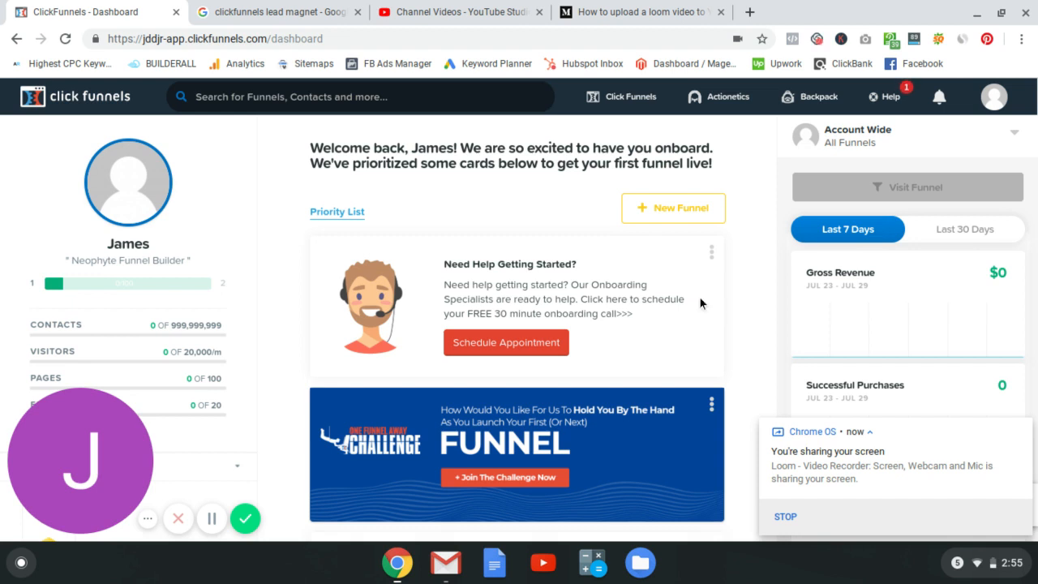
# Step: Start a new funnel in the classic funnel builder and choose the Collect Emails goal
pyautogui.click(689, 206)
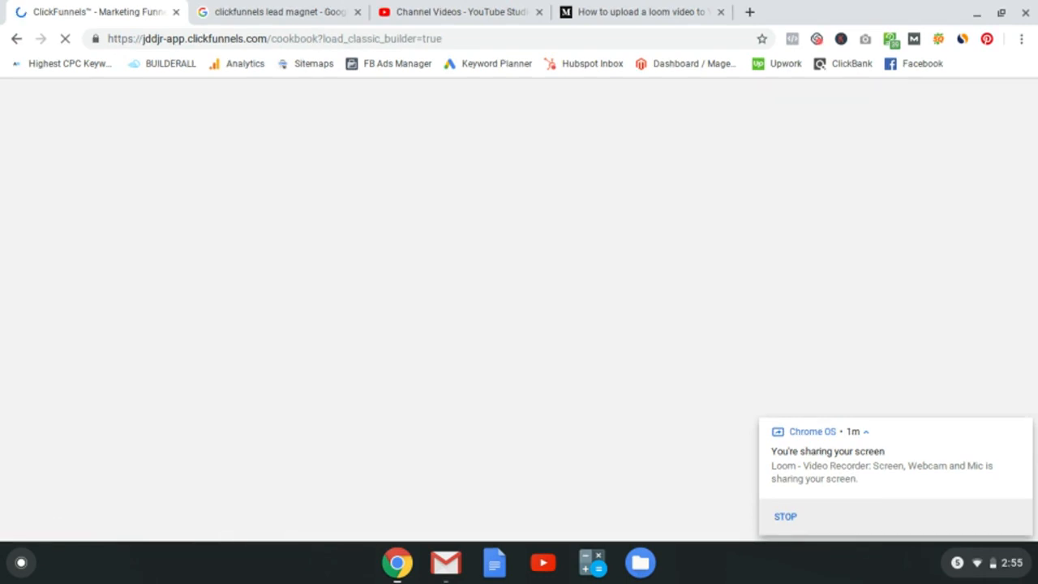
pyautogui.scroll(-5, 513, 324)
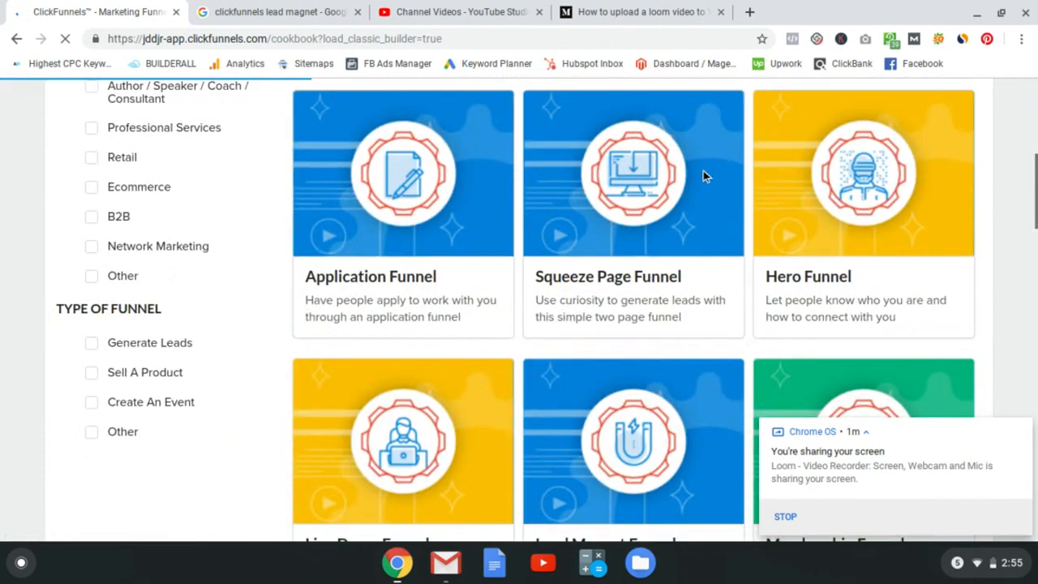
pyautogui.scroll(2, 717, 222)
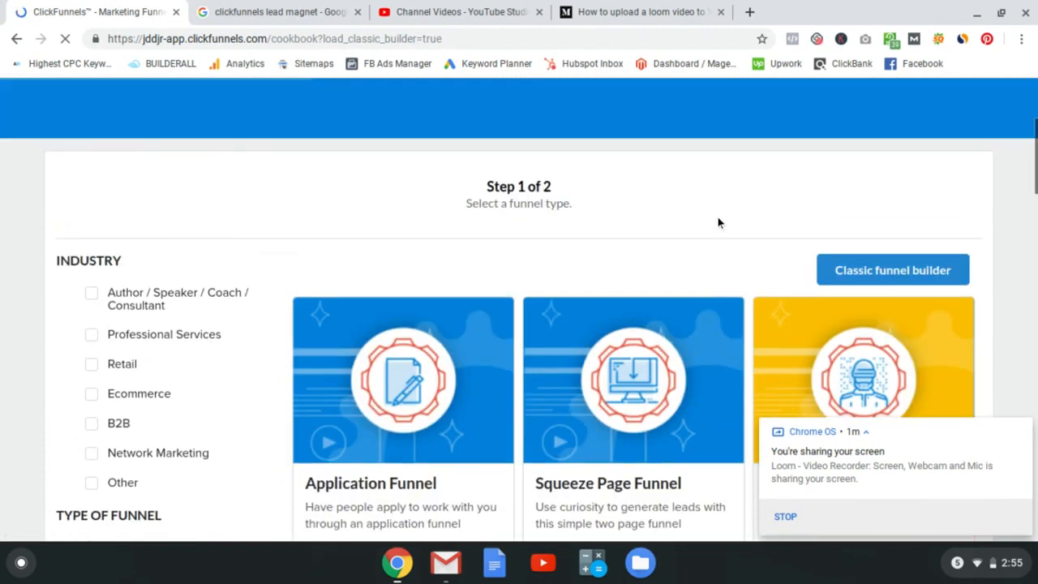
pyautogui.click(900, 273)
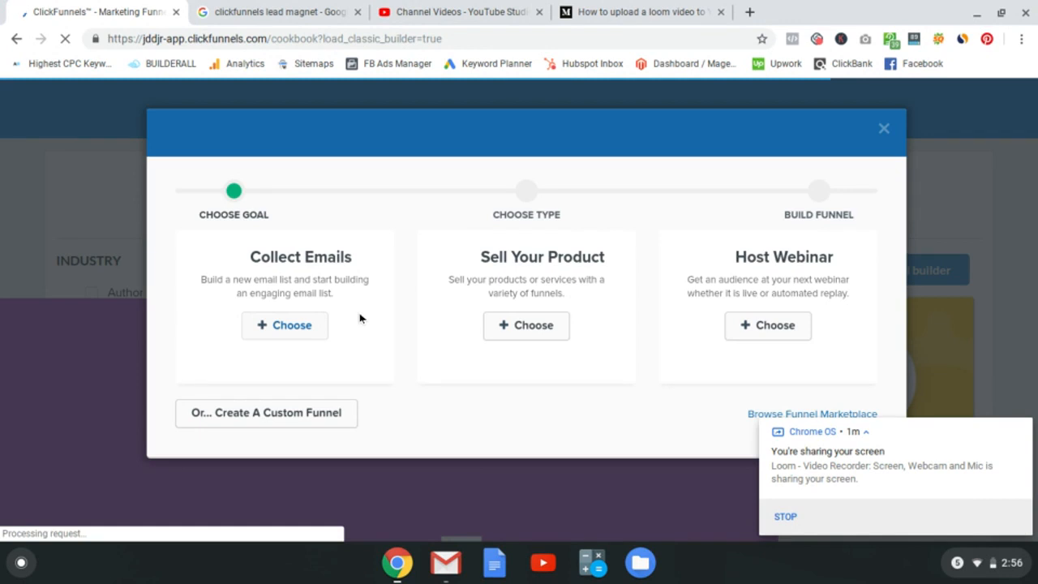
pyautogui.click(309, 341)
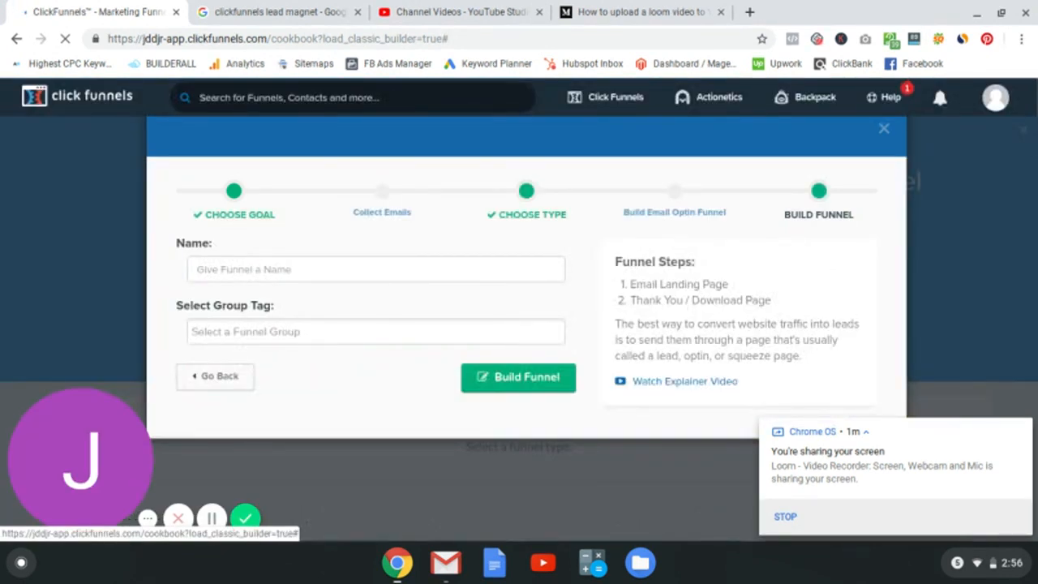
pyautogui.click(373, 276)
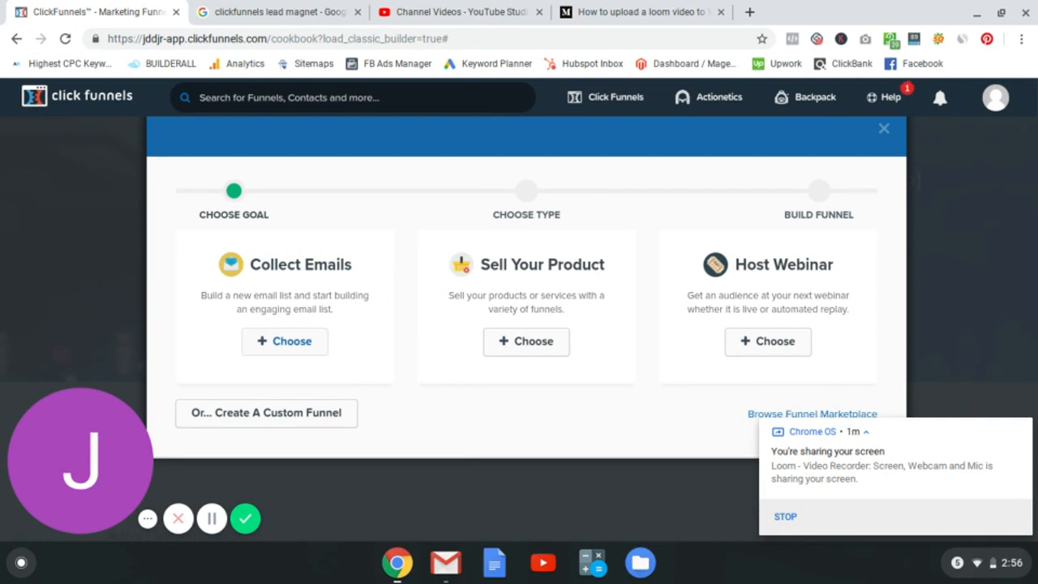
pyautogui.click(304, 344)
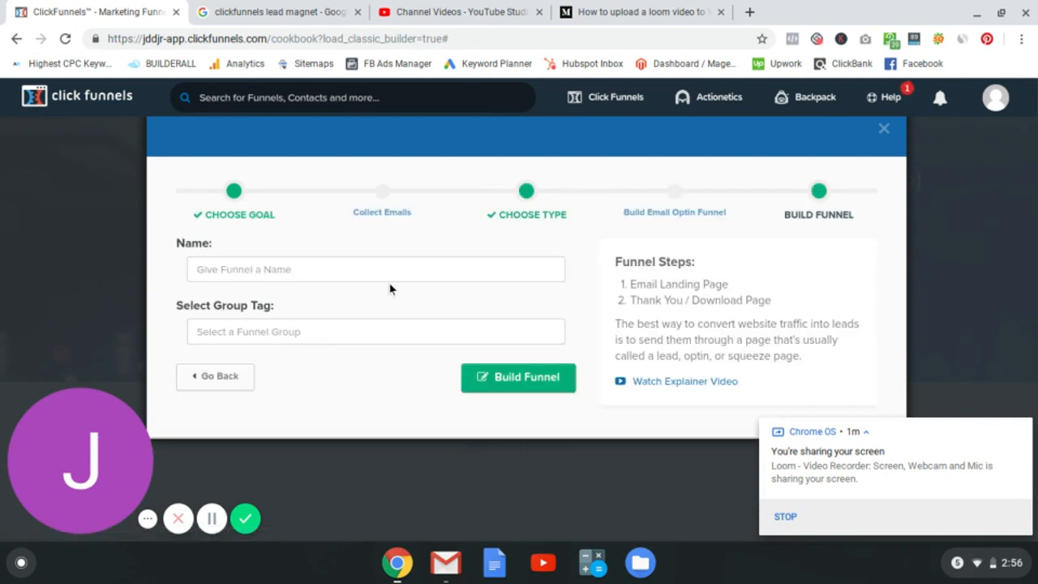
# Step: Name the funnel "Lead Test 1" and build it without a group tag
pyautogui.click(410, 270)
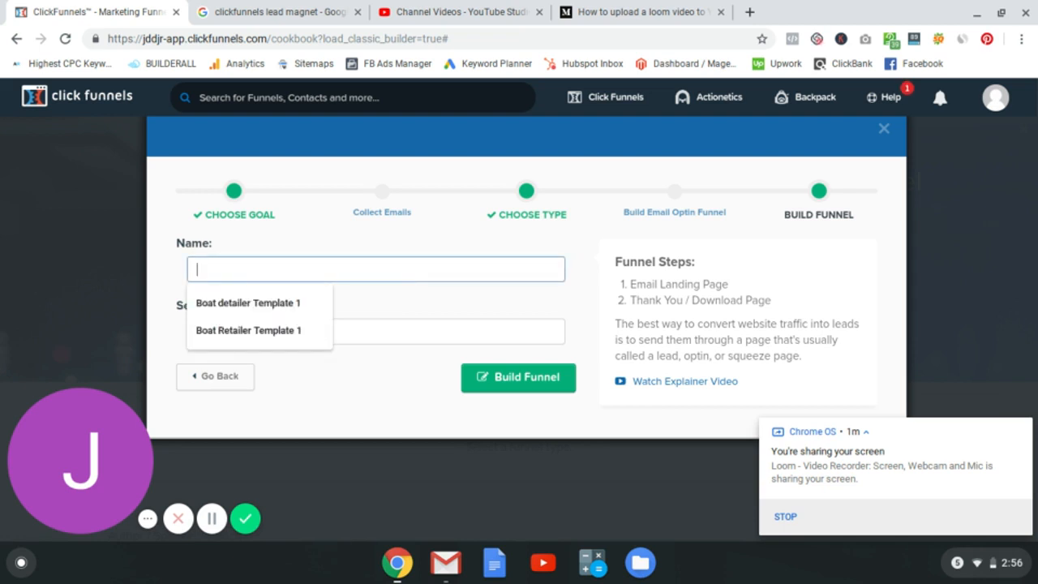
pyautogui.write('Lead Test 1')
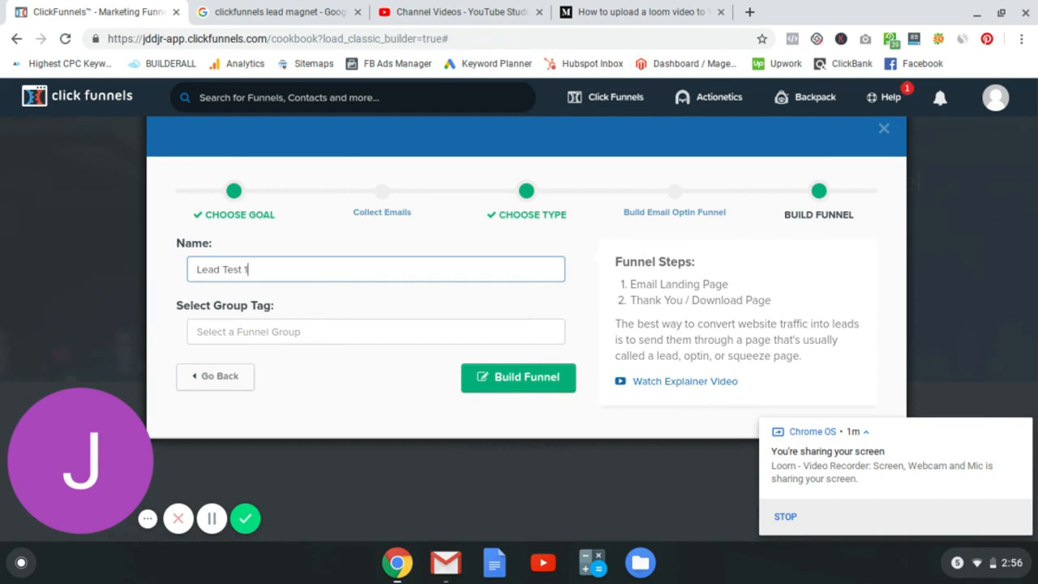
pyautogui.click(527, 378)
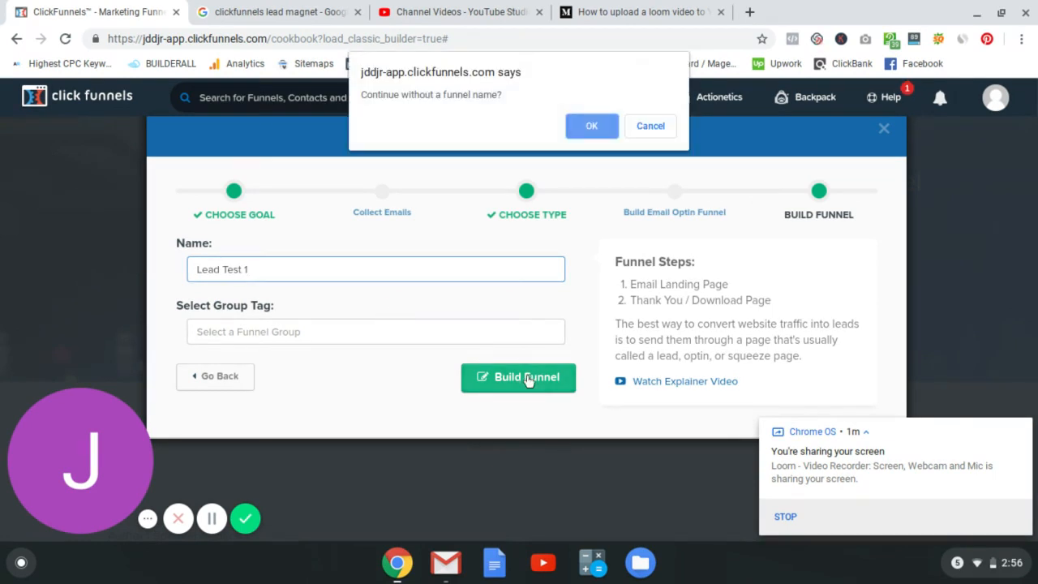
pyautogui.click(590, 124)
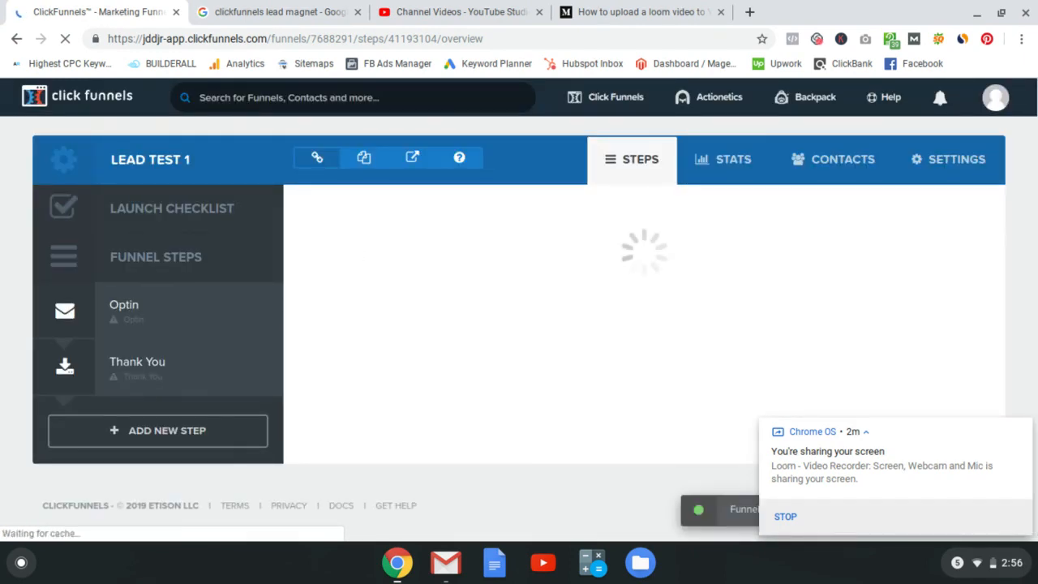
pyautogui.click(1023, 430)
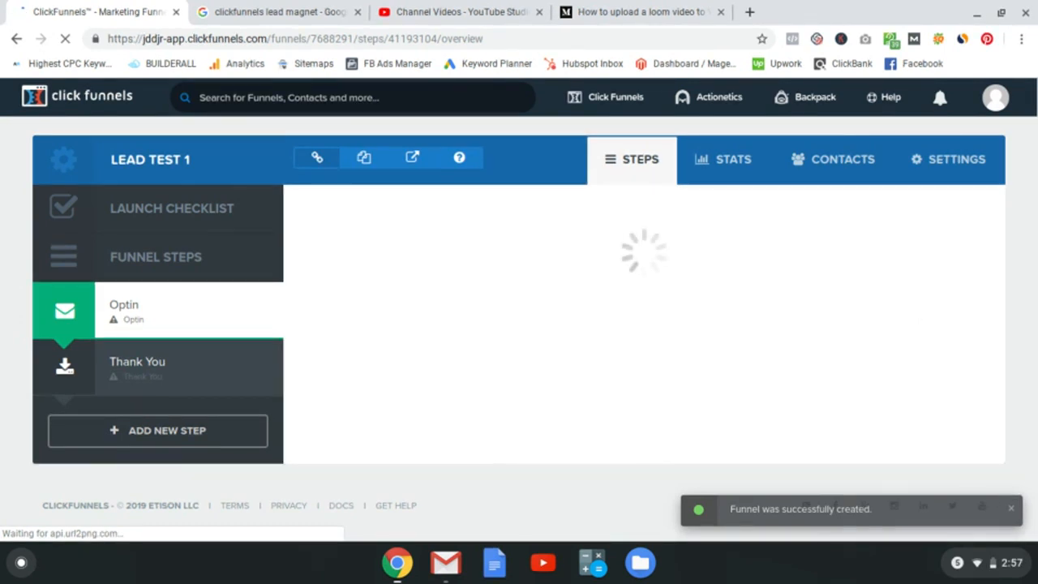
# Step: Choose the "Mother Funnel PLF FUNNEL - 12" email optin template with the "DOMINATE." book cover for the Optin step
pyautogui.scroll(-2, 519, 324)
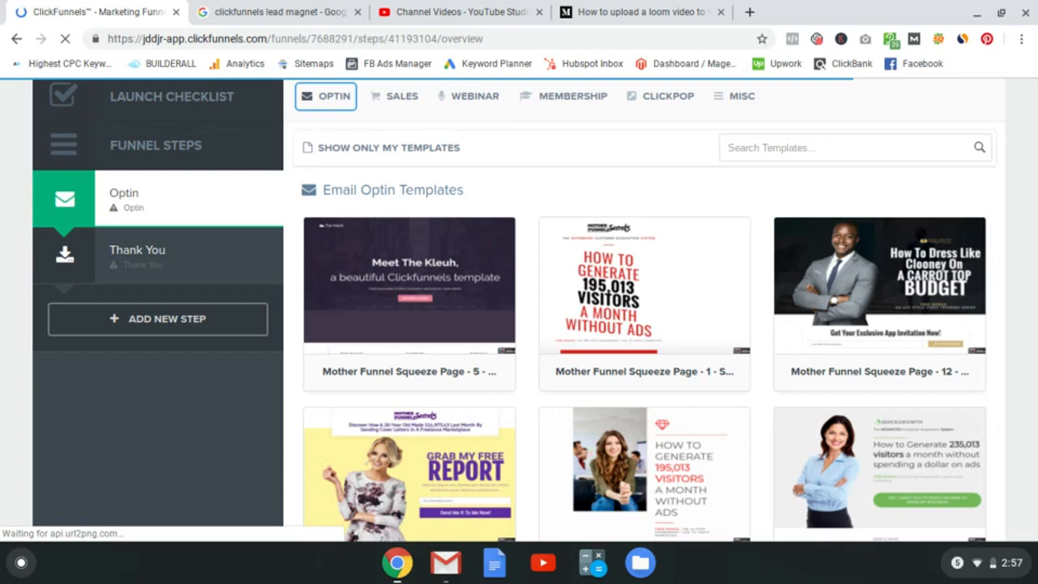
pyautogui.scroll(-4, 644, 324)
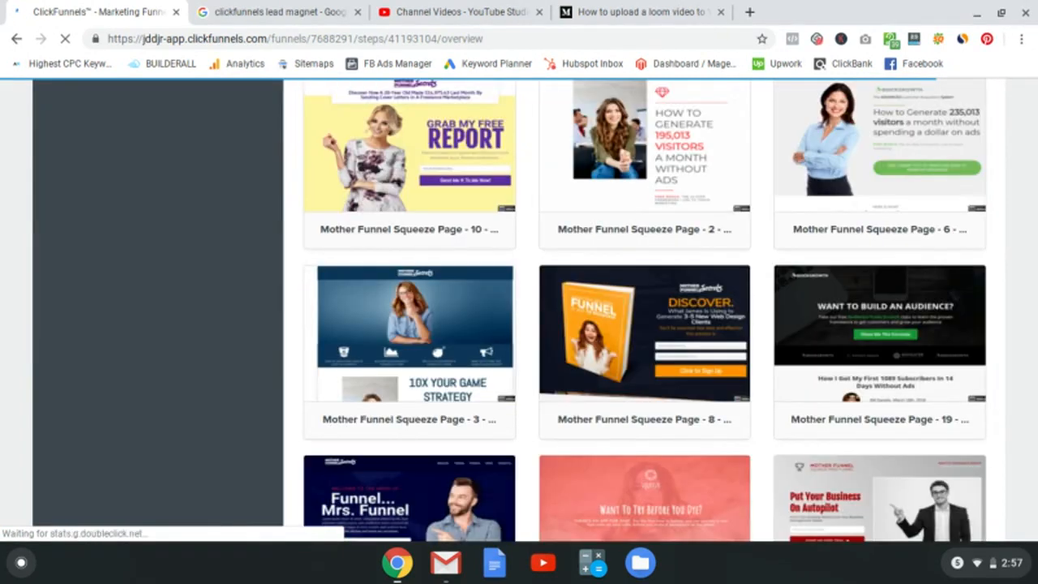
pyautogui.scroll(-3, 882, 325)
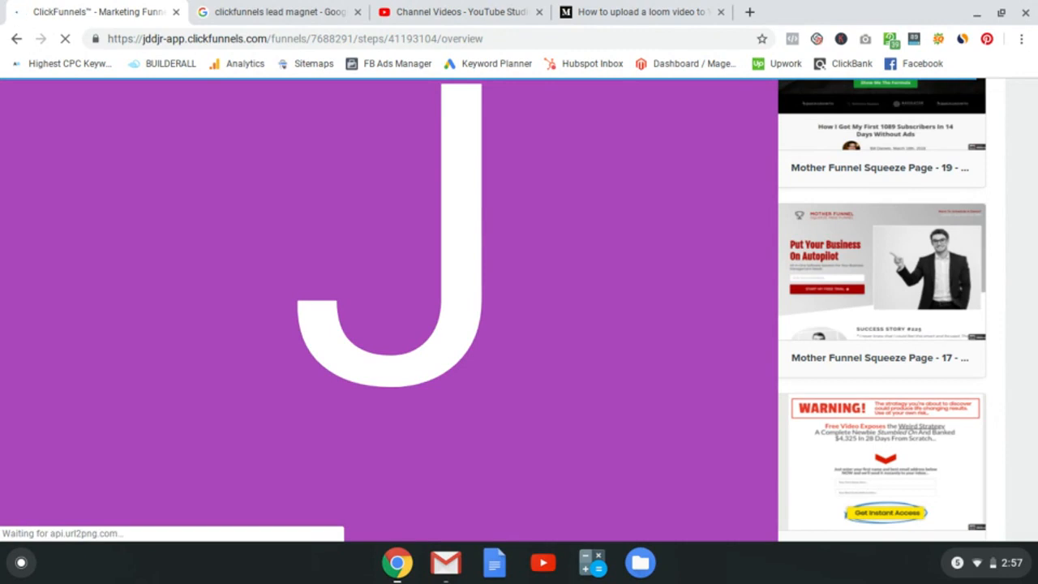
pyautogui.scroll(3, 894, 312)
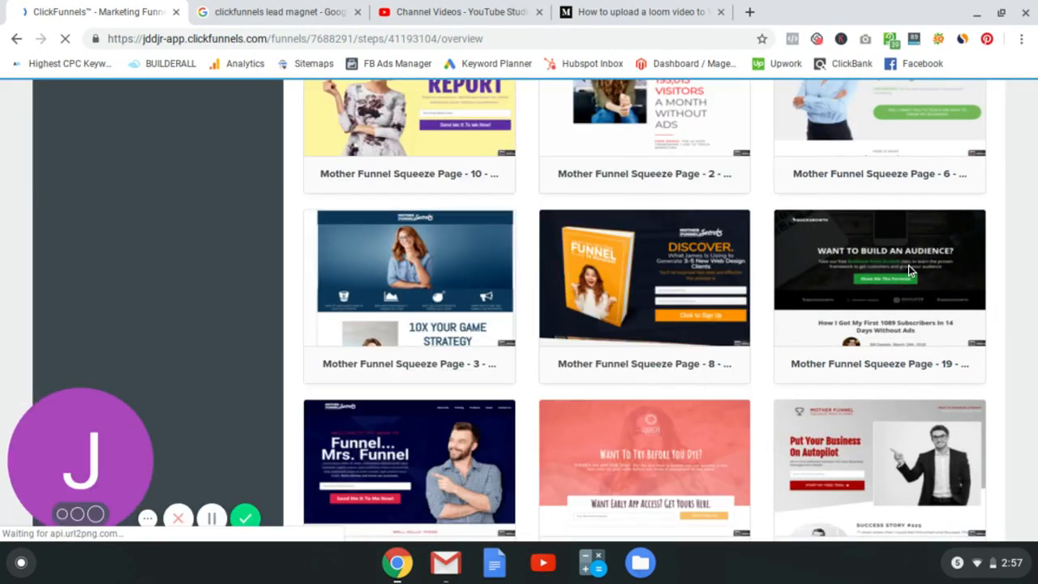
pyautogui.scroll(-4, 908, 265)
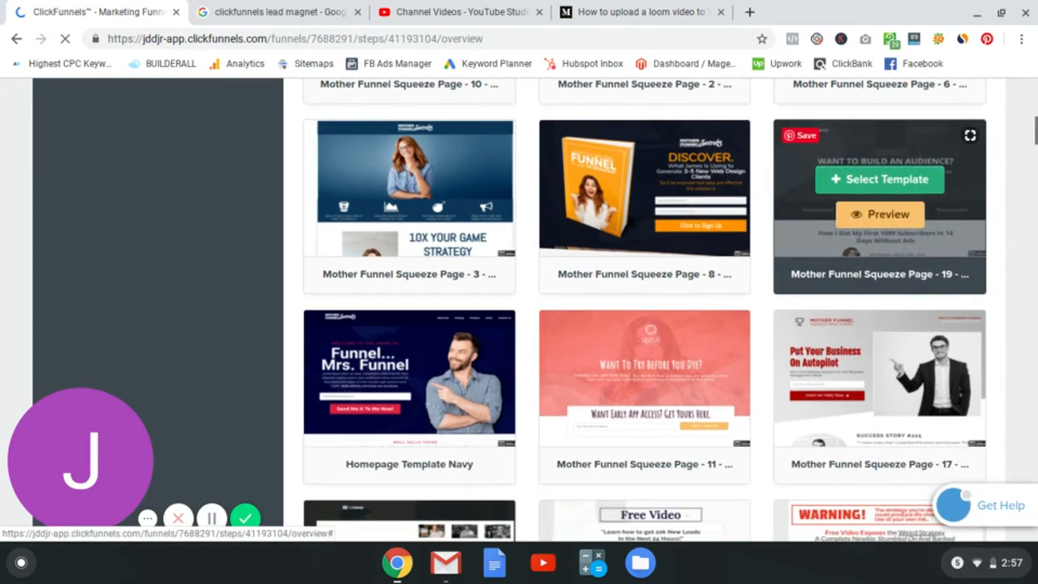
pyautogui.scroll(-3, 879, 243)
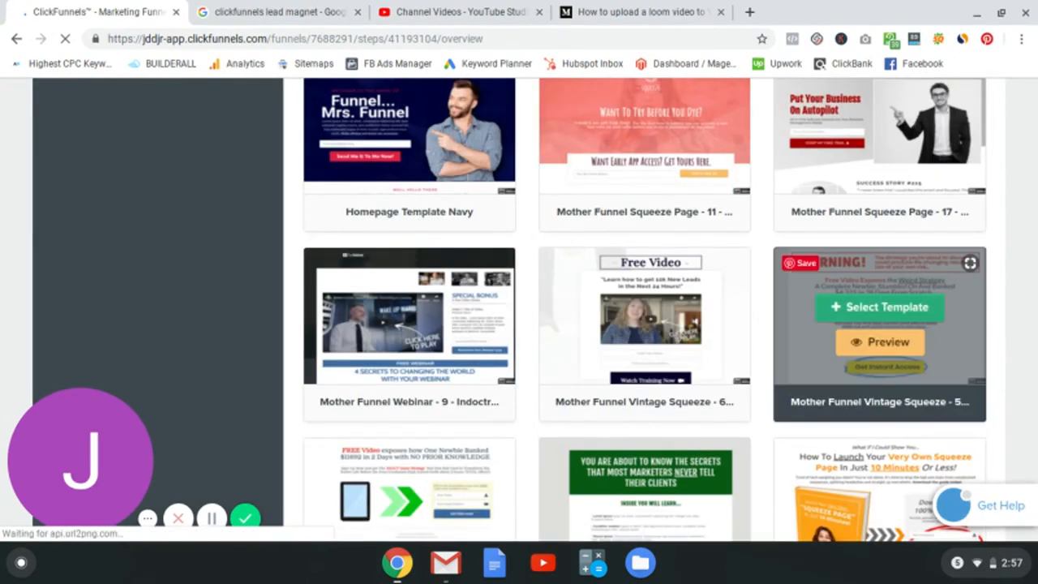
pyautogui.scroll(-4, 879, 243)
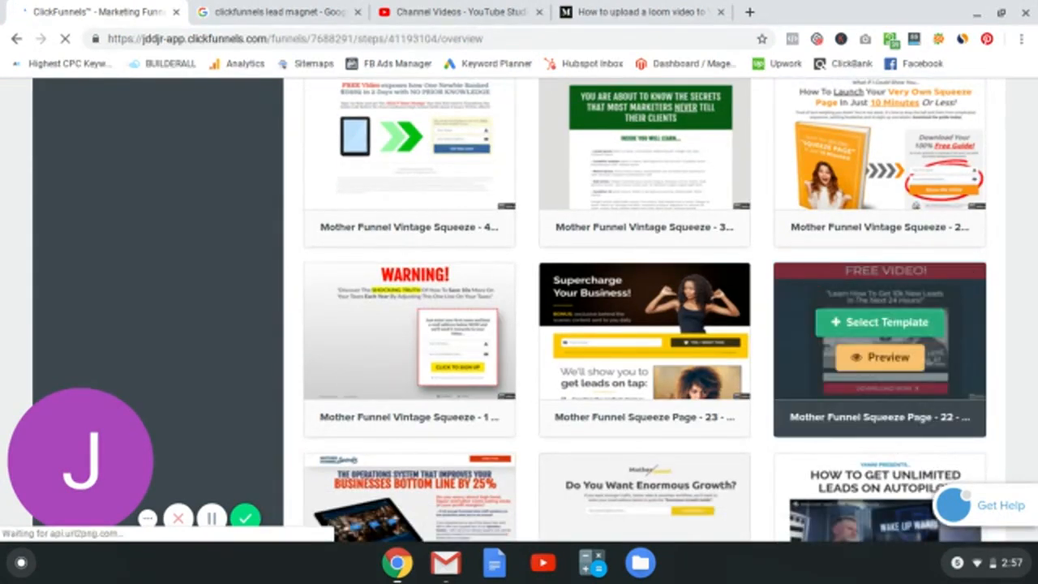
pyautogui.scroll(-1, 880, 324)
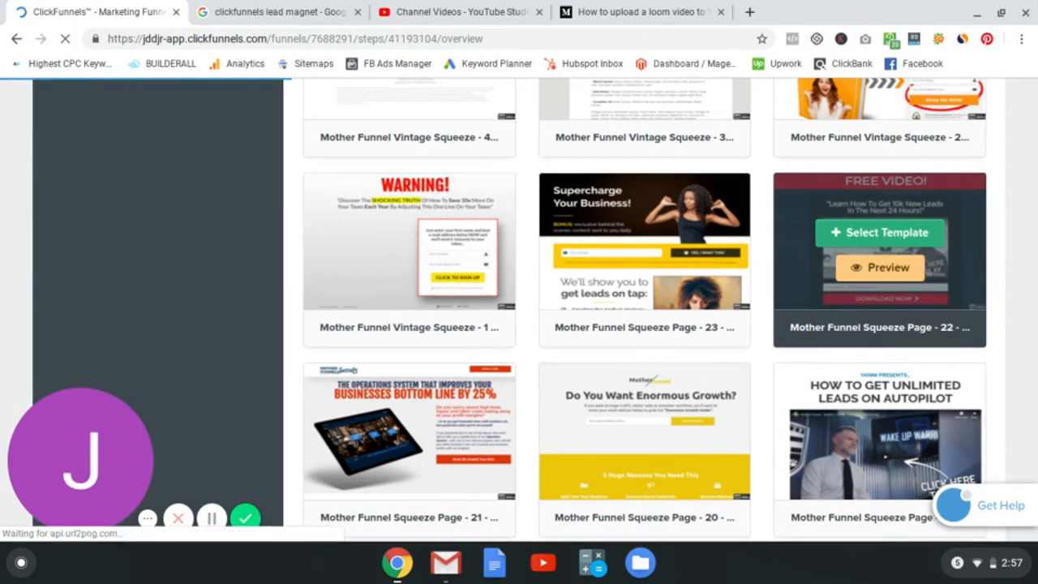
pyautogui.scroll(-1, 880, 260)
pyautogui.scroll(-5, 879, 243)
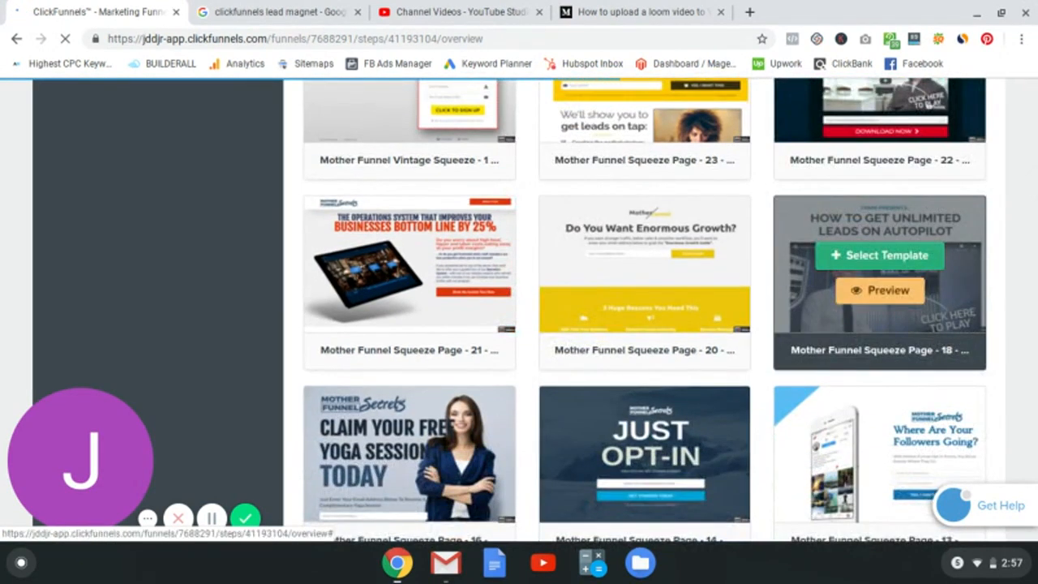
pyautogui.scroll(-8, 880, 187)
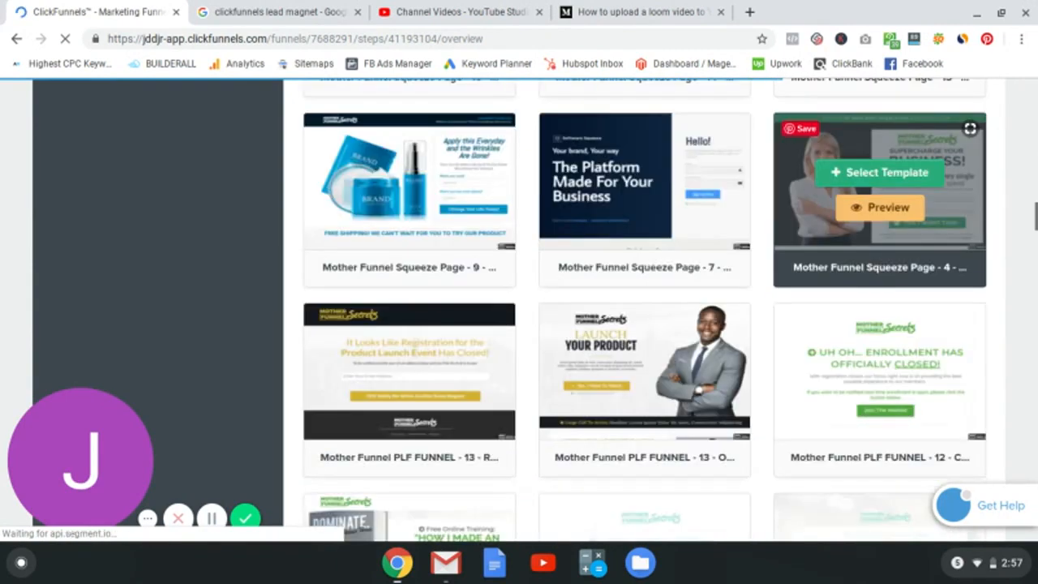
pyautogui.scroll(-6, 879, 186)
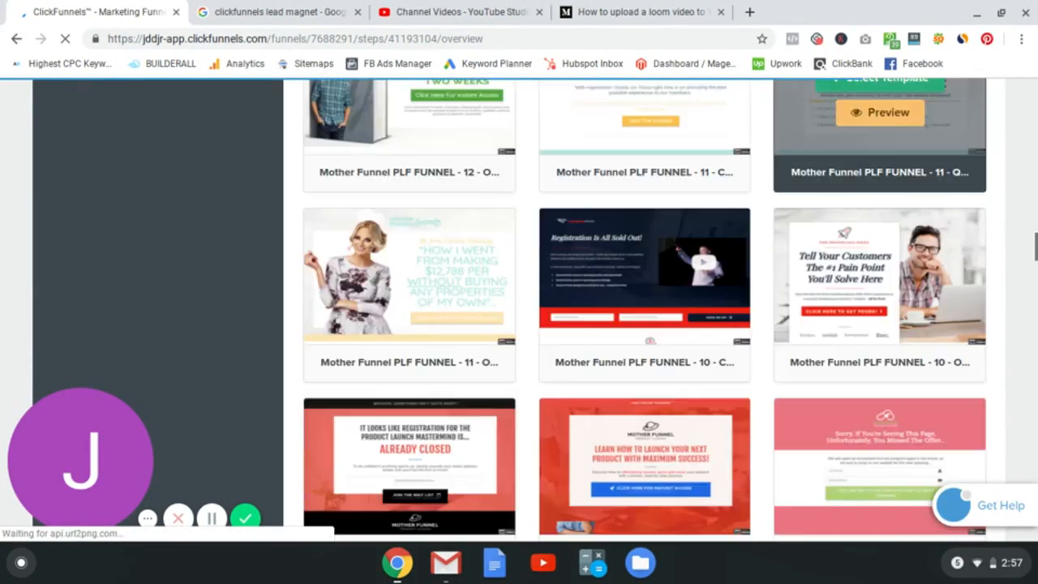
pyautogui.scroll(5, 884, 235)
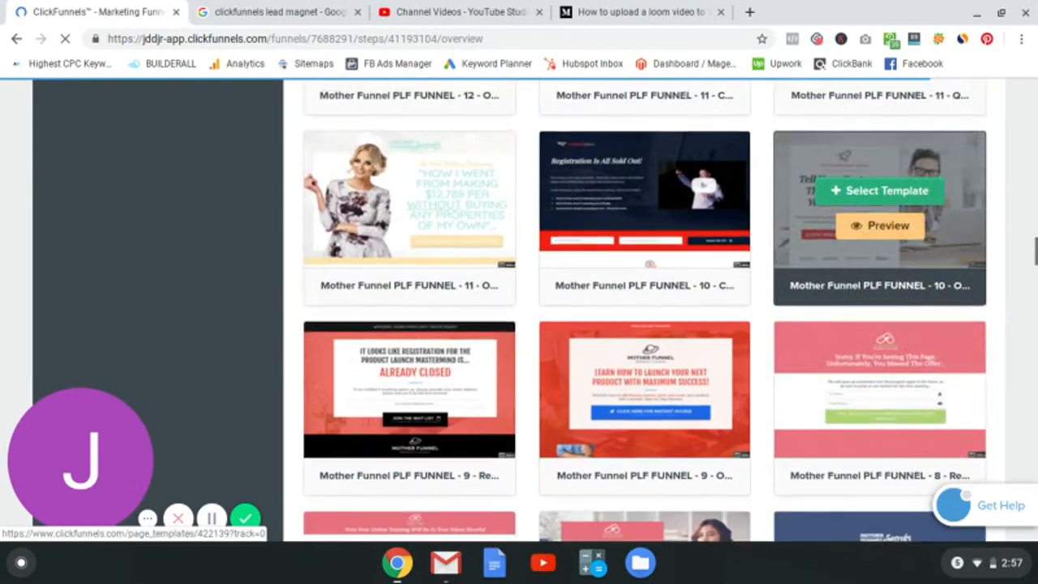
pyautogui.scroll(1, 879, 243)
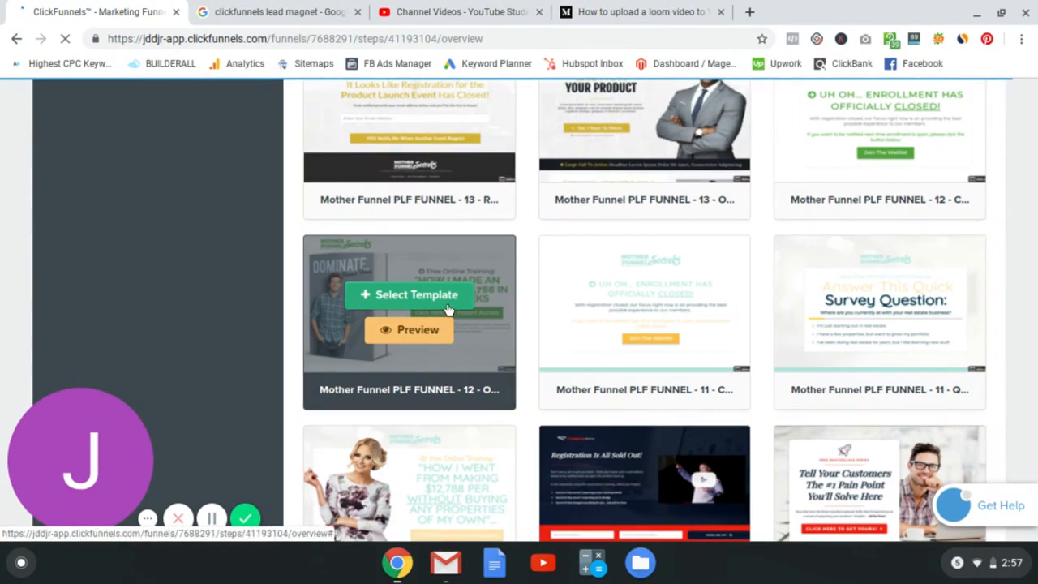
pyautogui.click(448, 308)
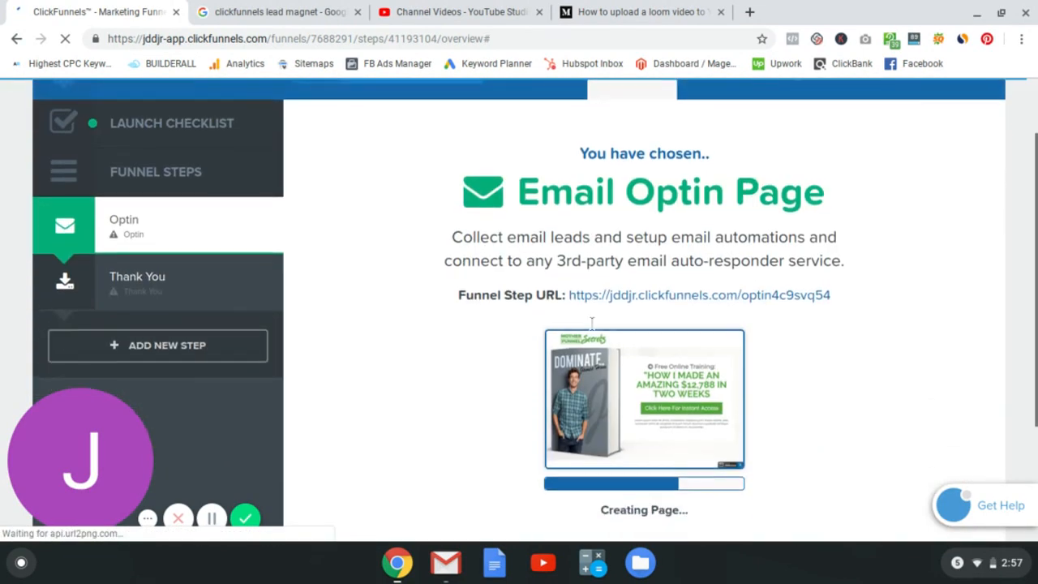
# Step: Open the Optin step's control page in the page editor and review its sections
pyautogui.scroll(-2, 592, 323)
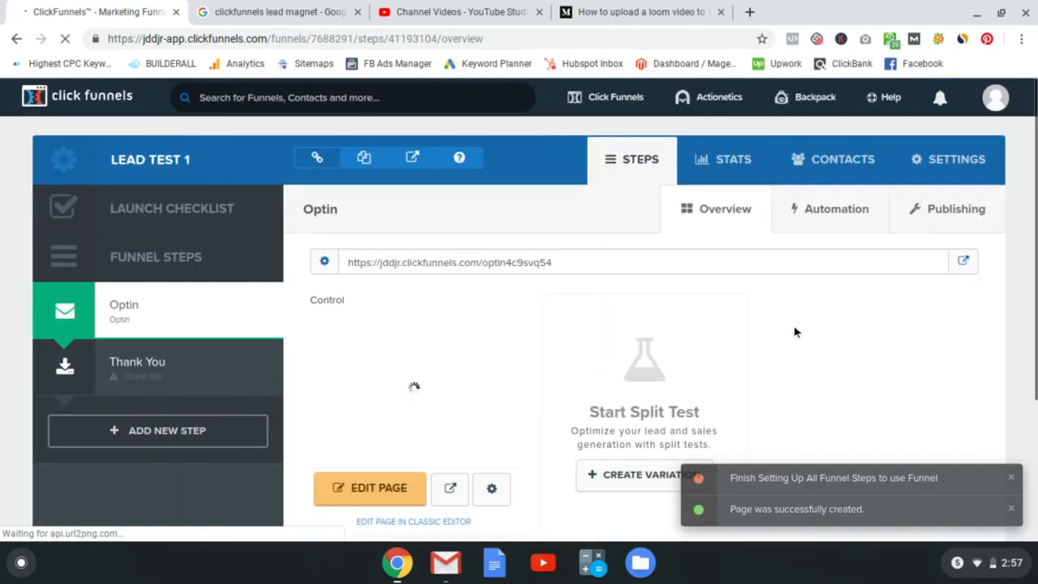
pyautogui.scroll(-2, 820, 330)
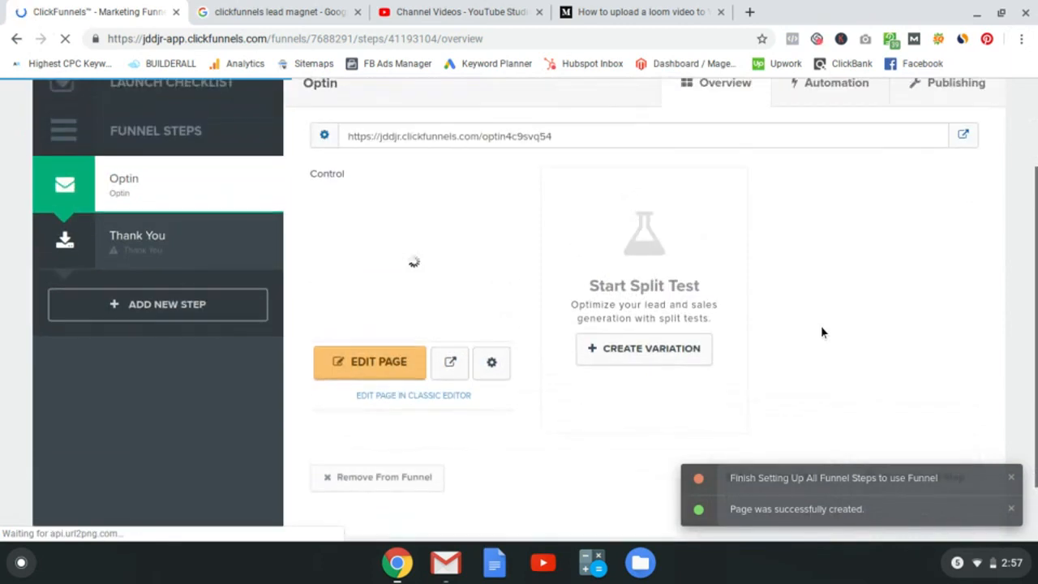
pyautogui.click(400, 366)
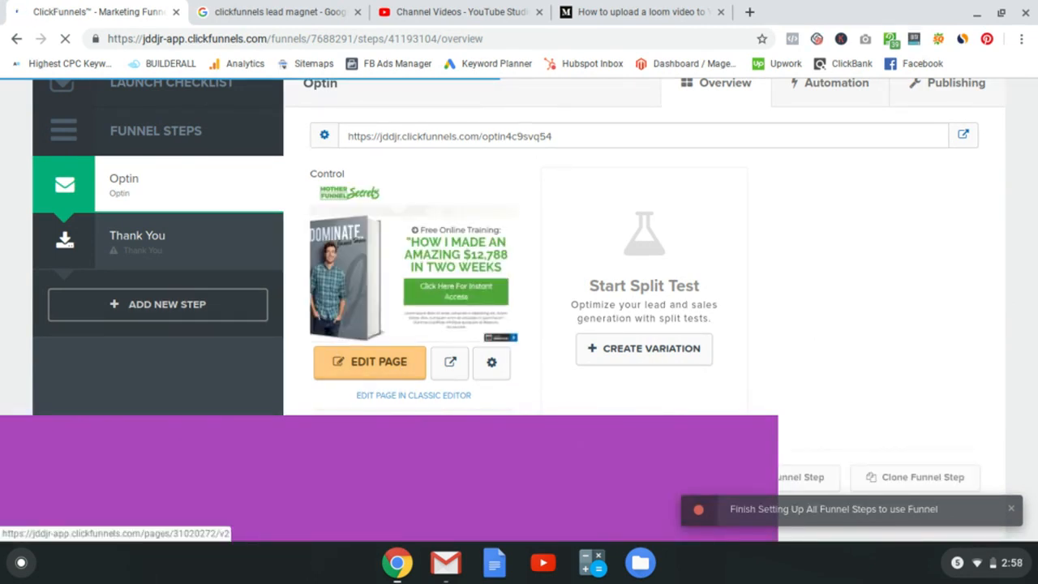
pyautogui.click(397, 366)
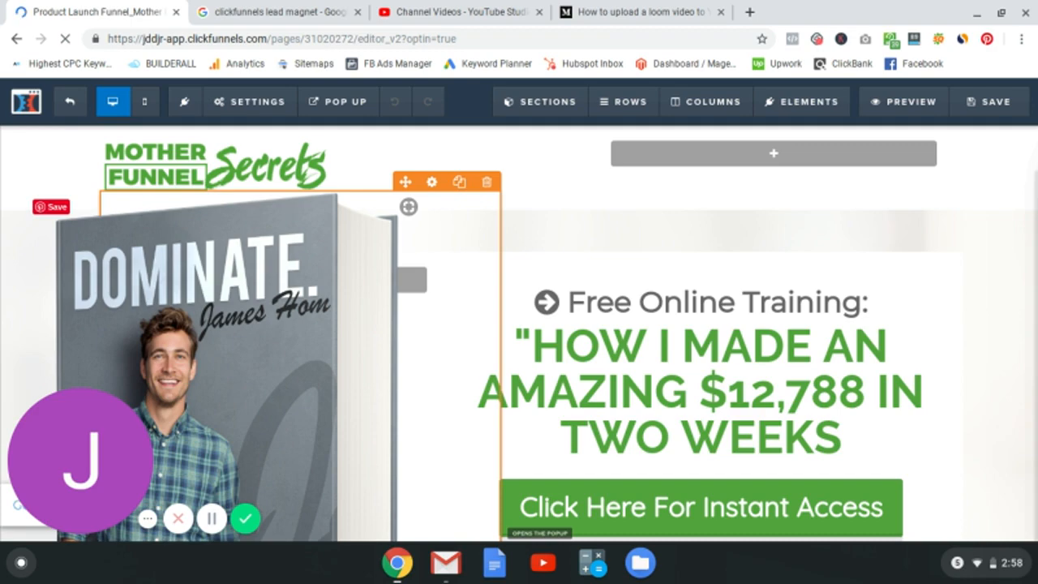
pyautogui.scroll(-10, 518, 333)
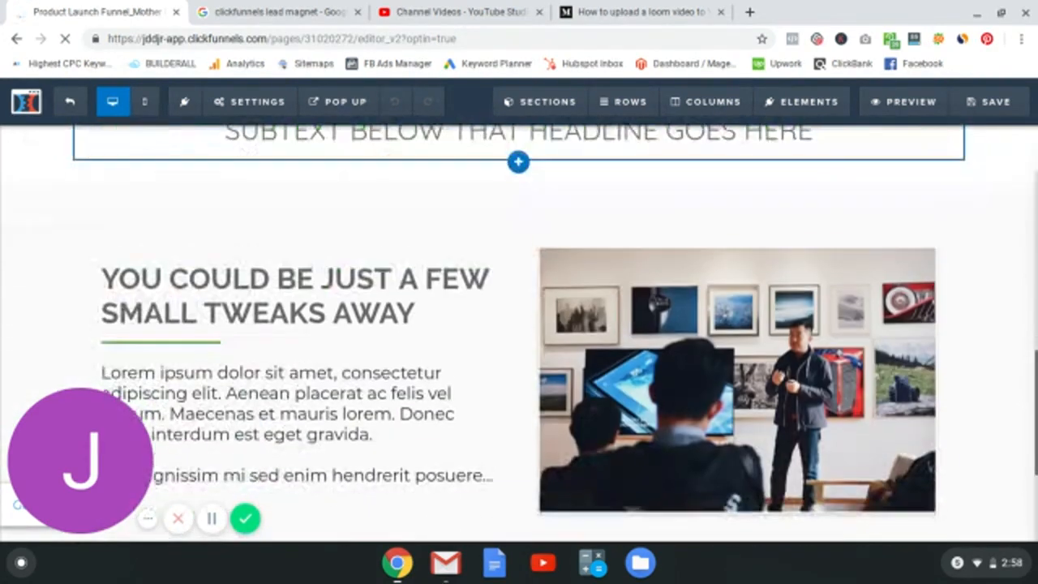
pyautogui.scroll(-3, 324, 198)
pyautogui.scroll(12, 324, 198)
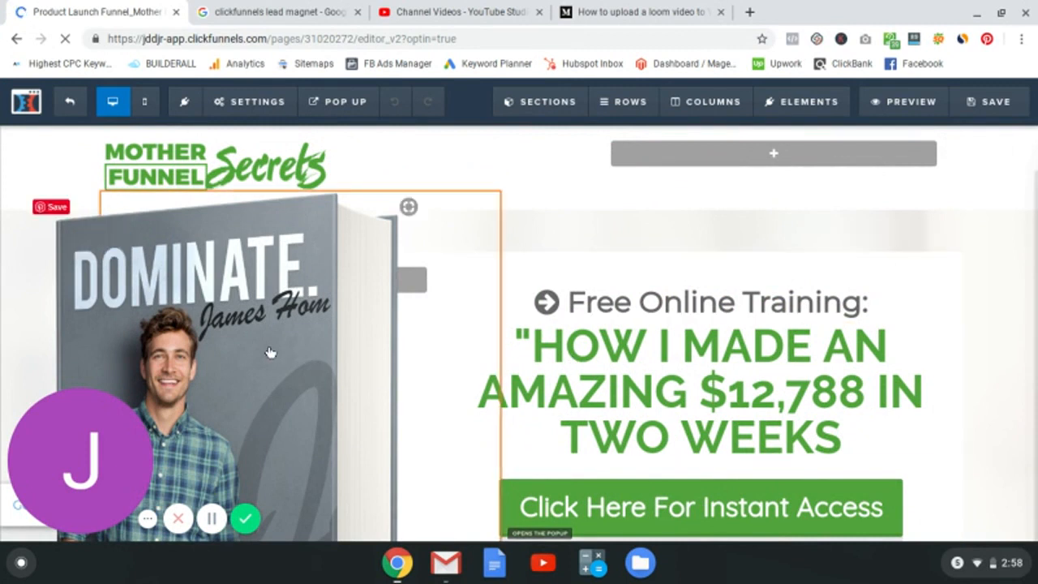
pyautogui.scroll(-1, 276, 352)
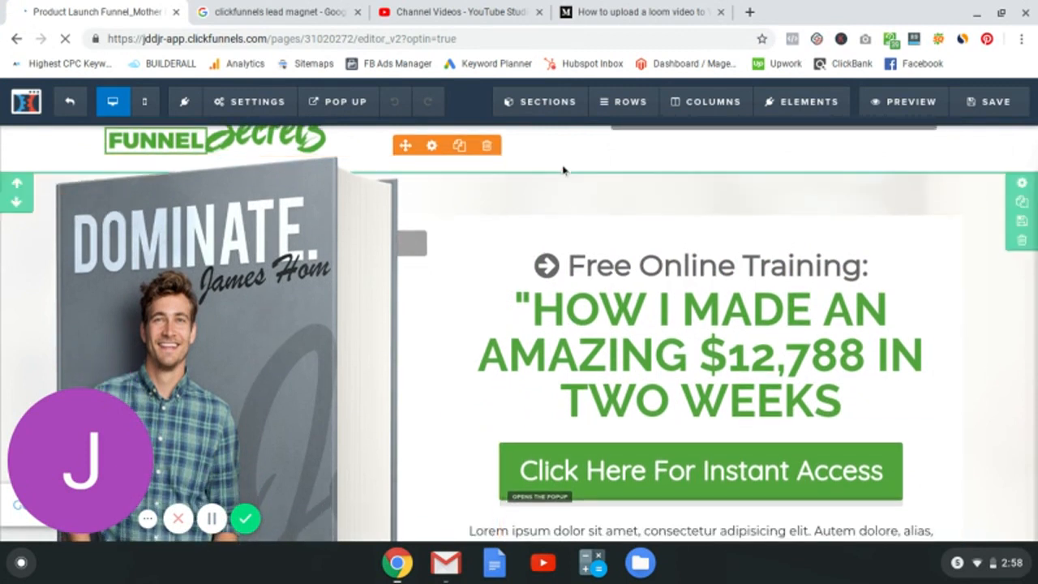
# Step: Open canva.com in a new browser tab
pyautogui.click(750, 12)
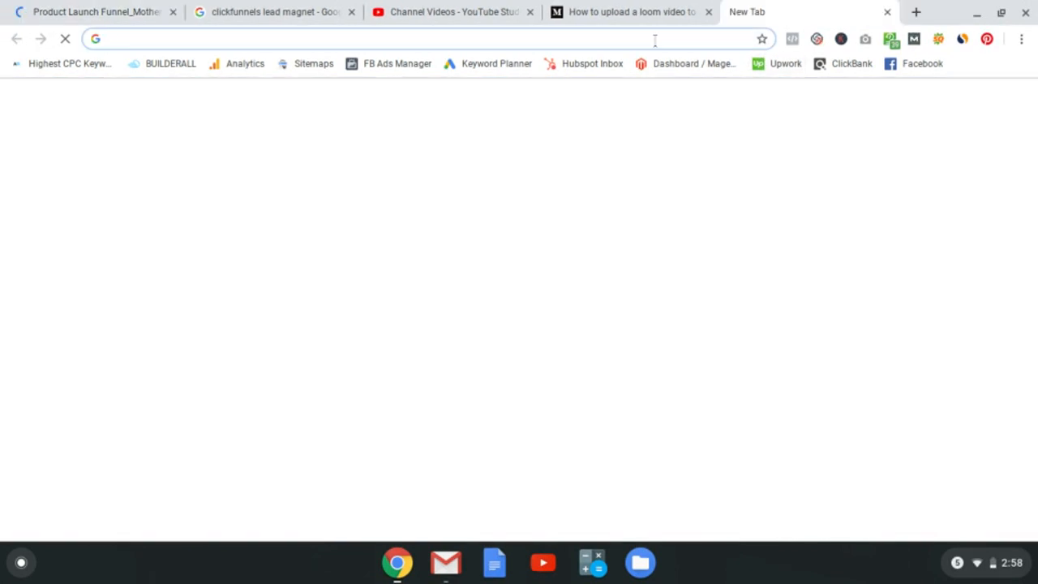
pyautogui.write('canva.com')
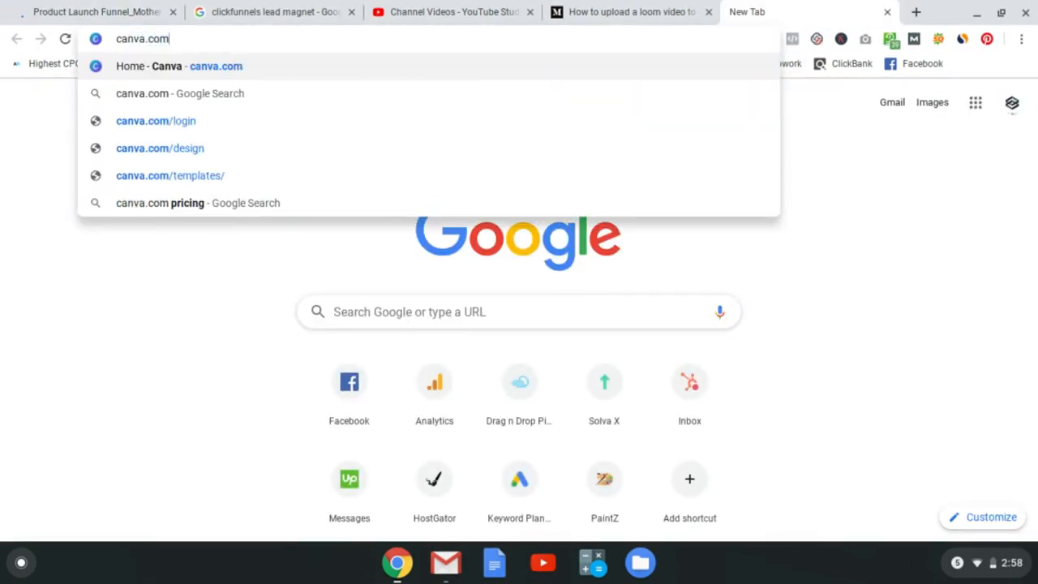
pyautogui.press('Return')
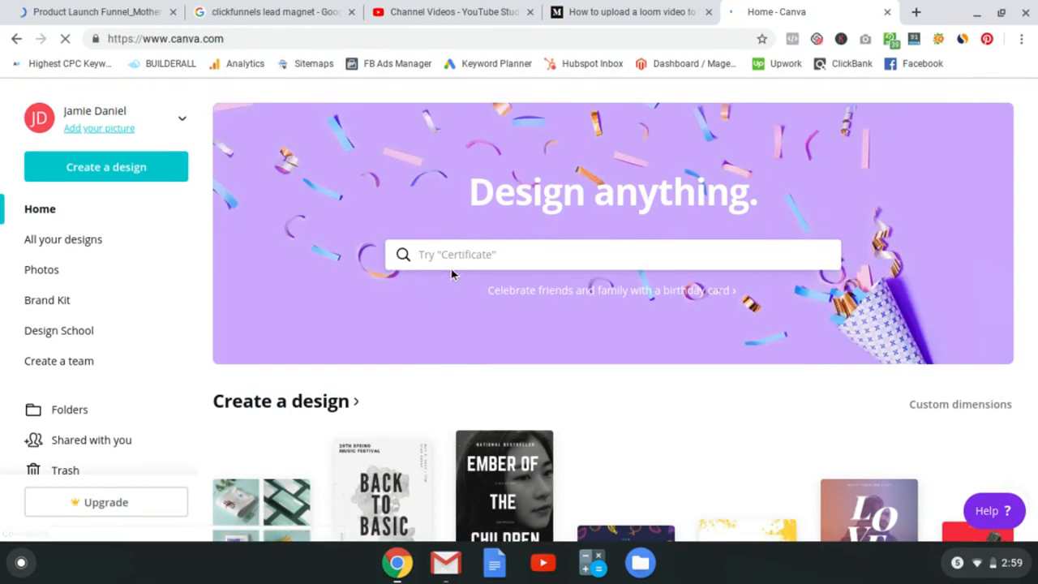
# Step: Search the design types for "book" and start a new Book Cover design
pyautogui.click(478, 253)
pyautogui.write('boook')
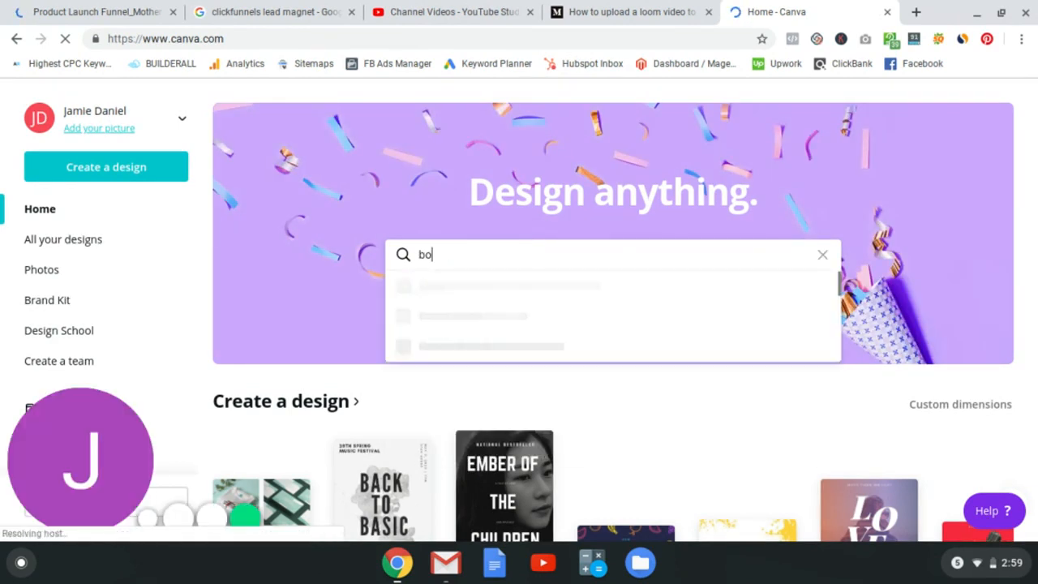
pyautogui.press('BackSpace')
pyautogui.press('BackSpace')
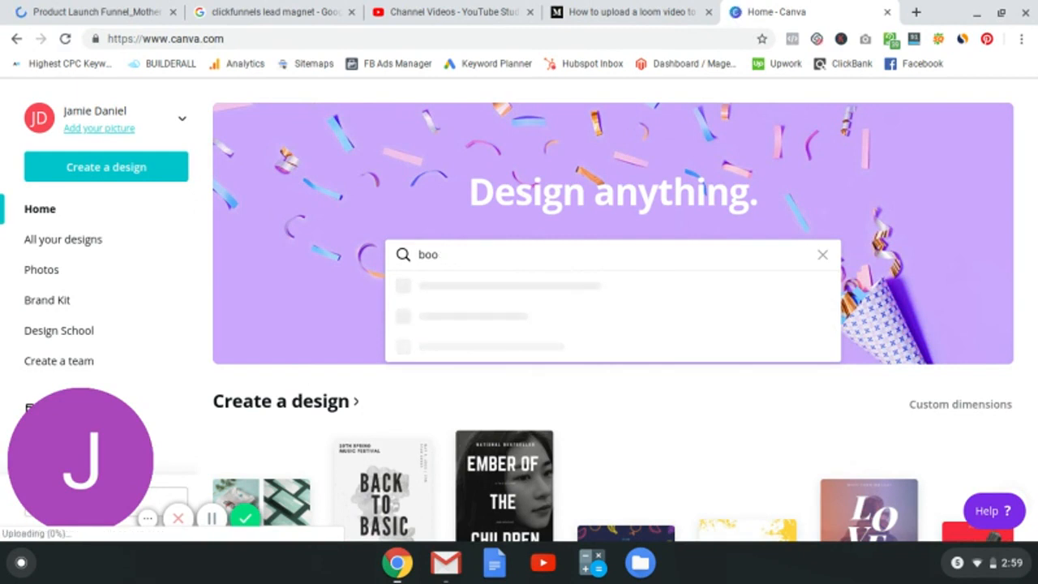
pyautogui.write('k')
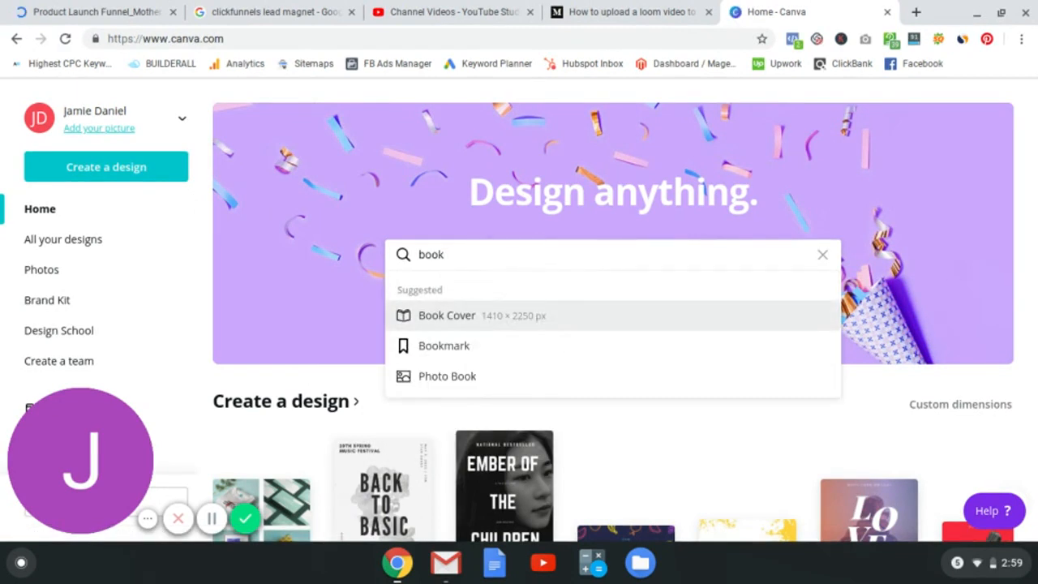
pyautogui.press('Return')
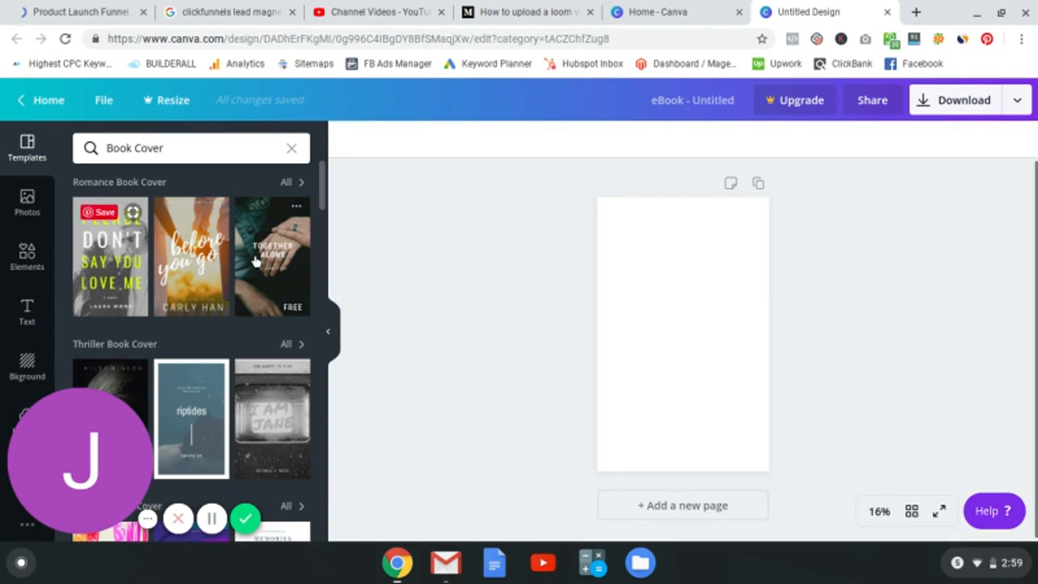
# Step: Browse the book cover templates and apply the "CITYSCAPES" skyline cover to the blank page
pyautogui.scroll(-5, 251, 261)
pyautogui.scroll(-1, 255, 261)
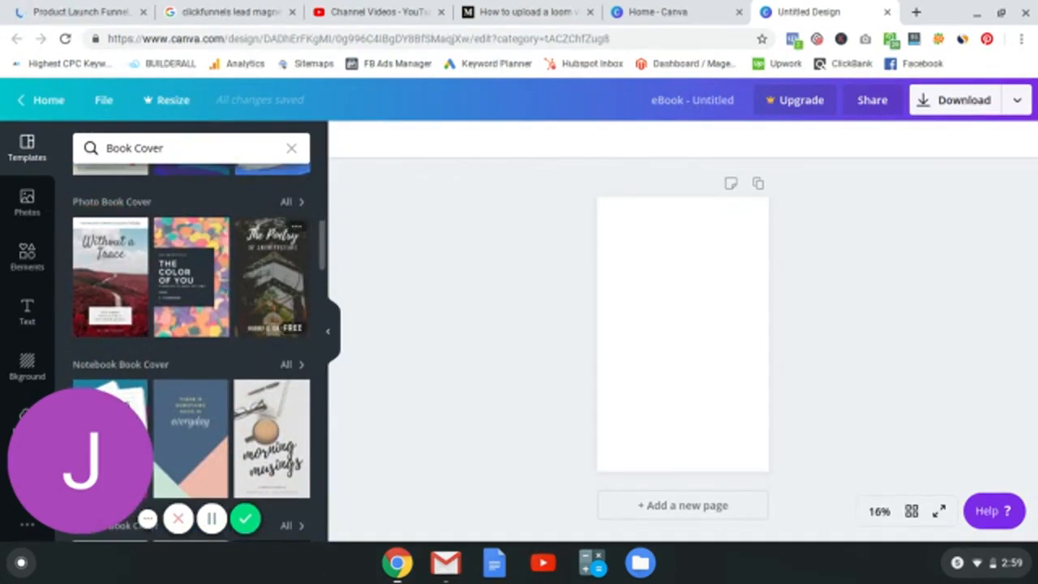
pyautogui.scroll(-5, 255, 268)
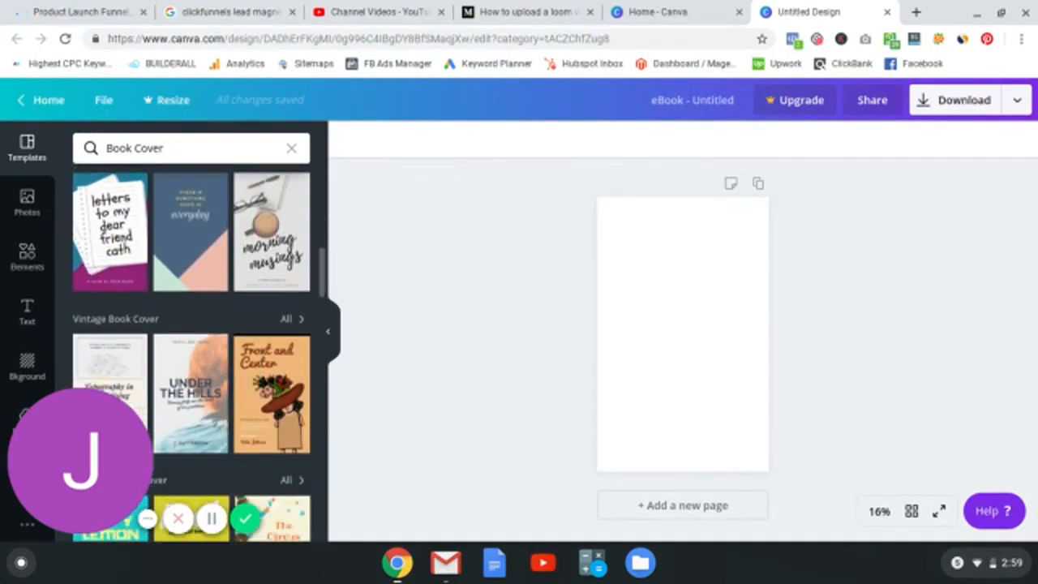
pyautogui.scroll(-1, 271, 267)
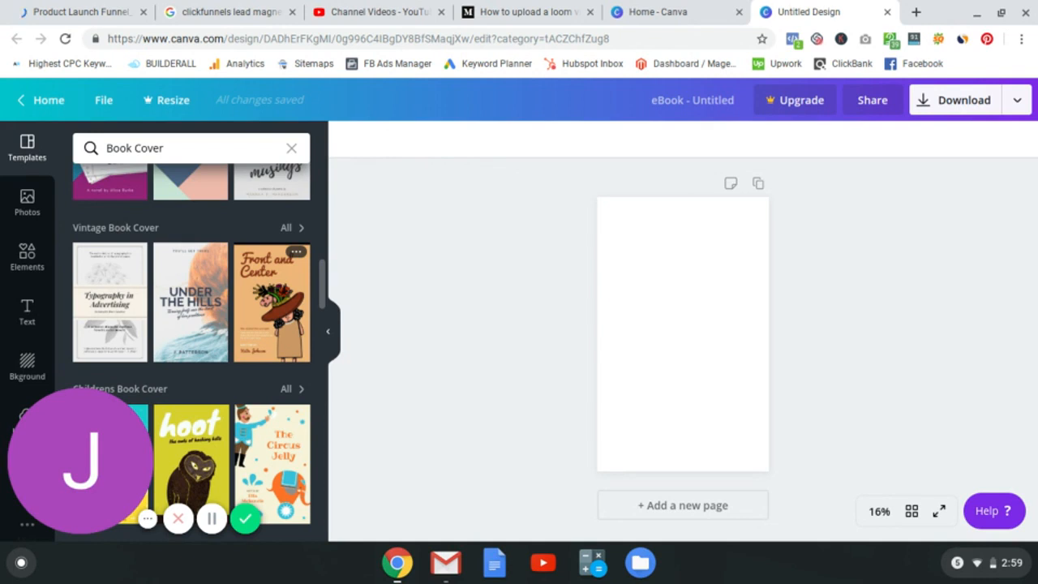
pyautogui.scroll(-3, 272, 324)
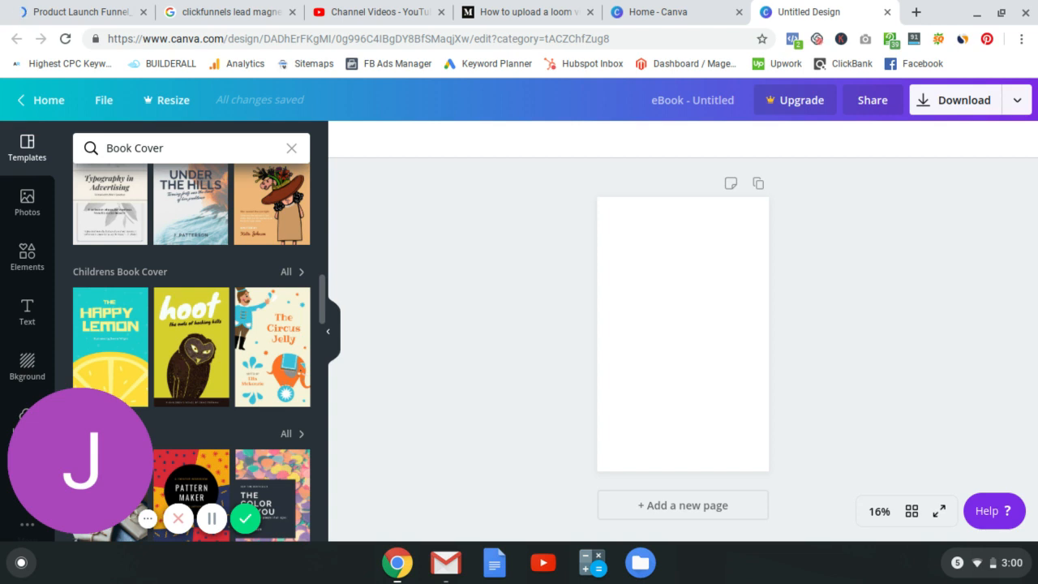
pyautogui.scroll(-5, 192, 352)
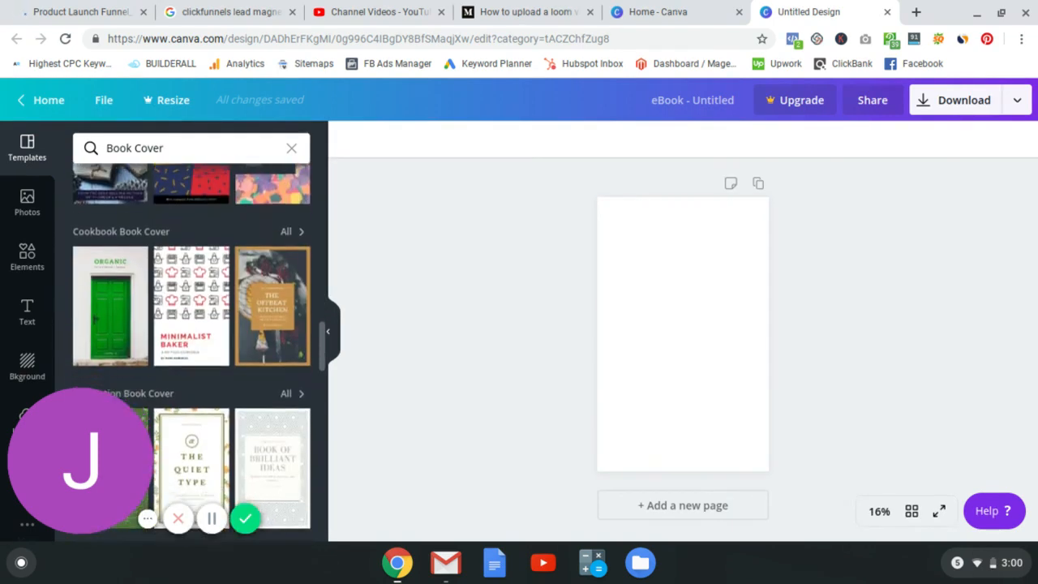
pyautogui.scroll(-5, 191, 351)
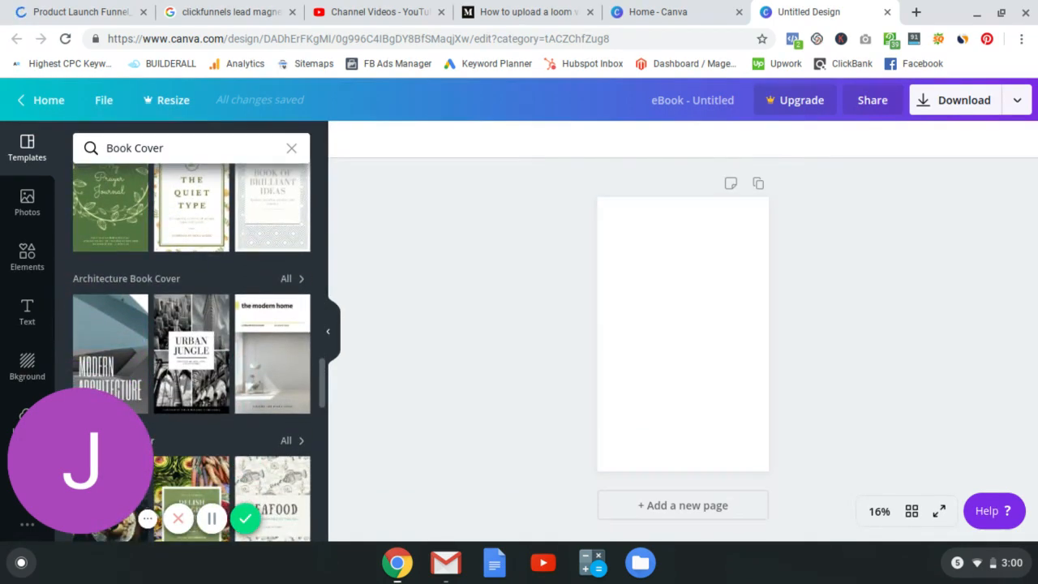
pyautogui.scroll(-4, 273, 352)
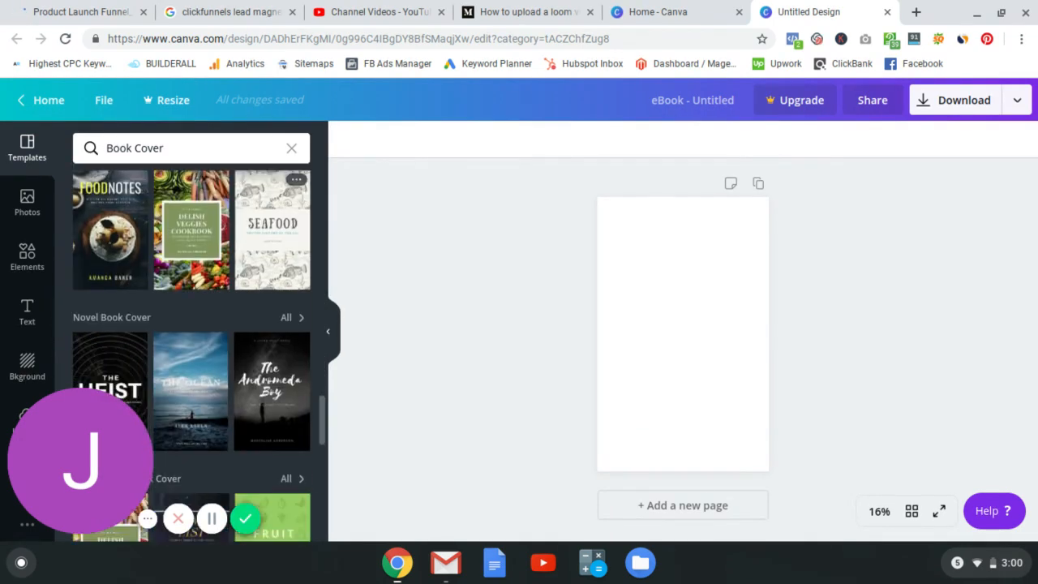
pyautogui.scroll(-5, 192, 351)
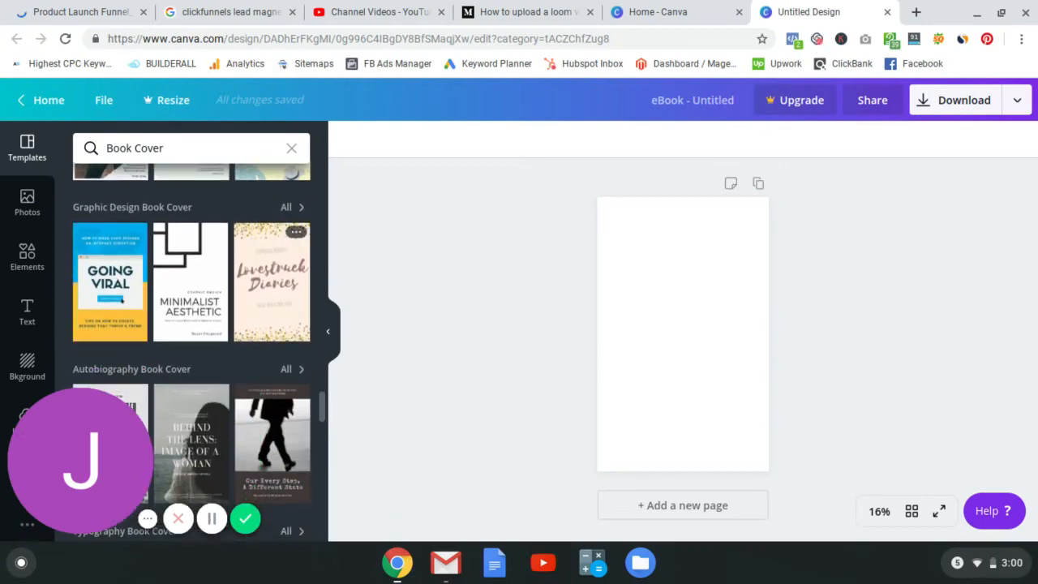
pyautogui.scroll(-1, 122, 230)
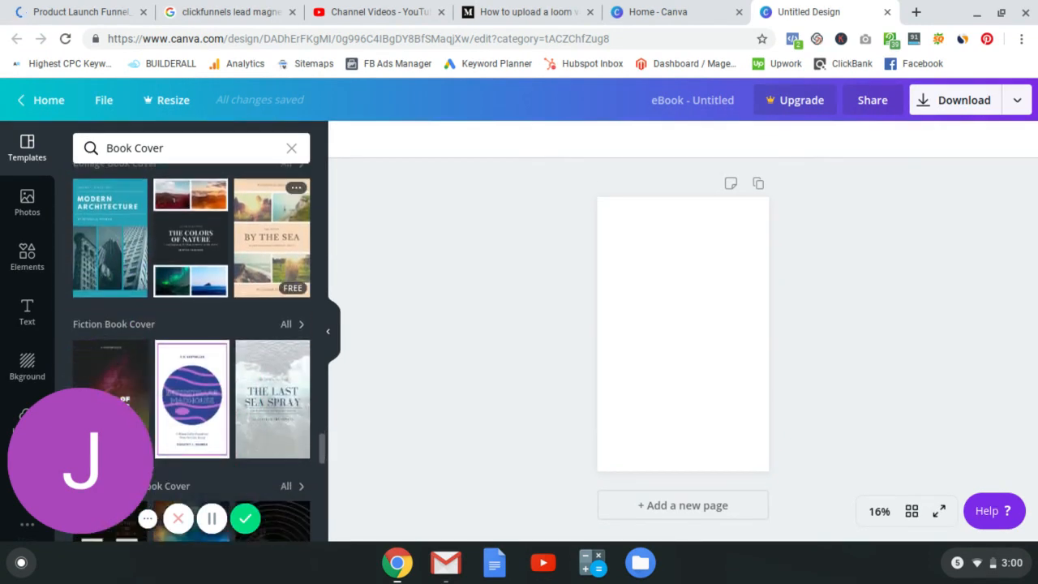
pyautogui.scroll(-1, 191, 324)
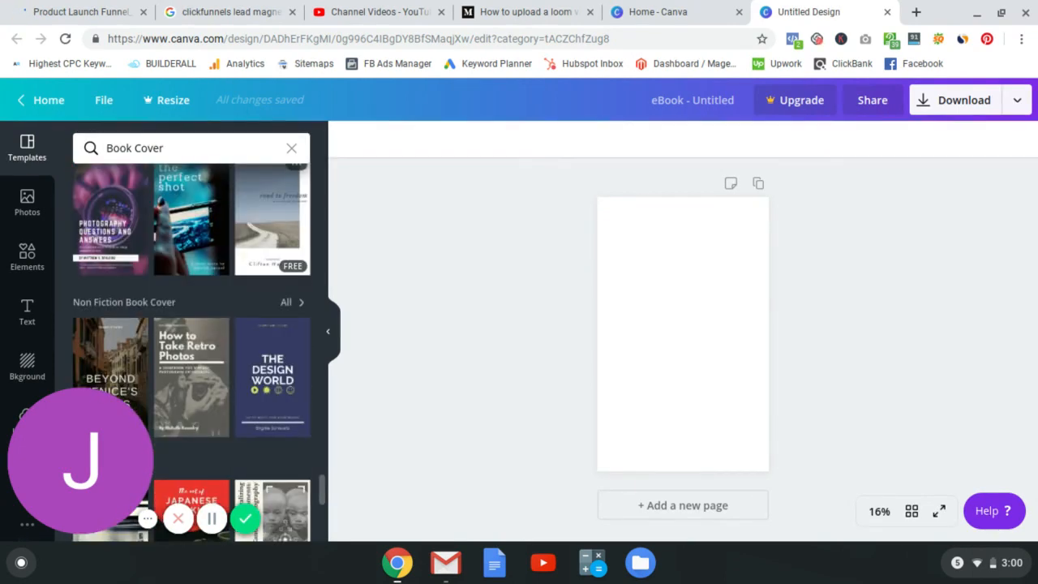
pyautogui.scroll(-3, 191, 341)
pyautogui.scroll(-1, 191, 340)
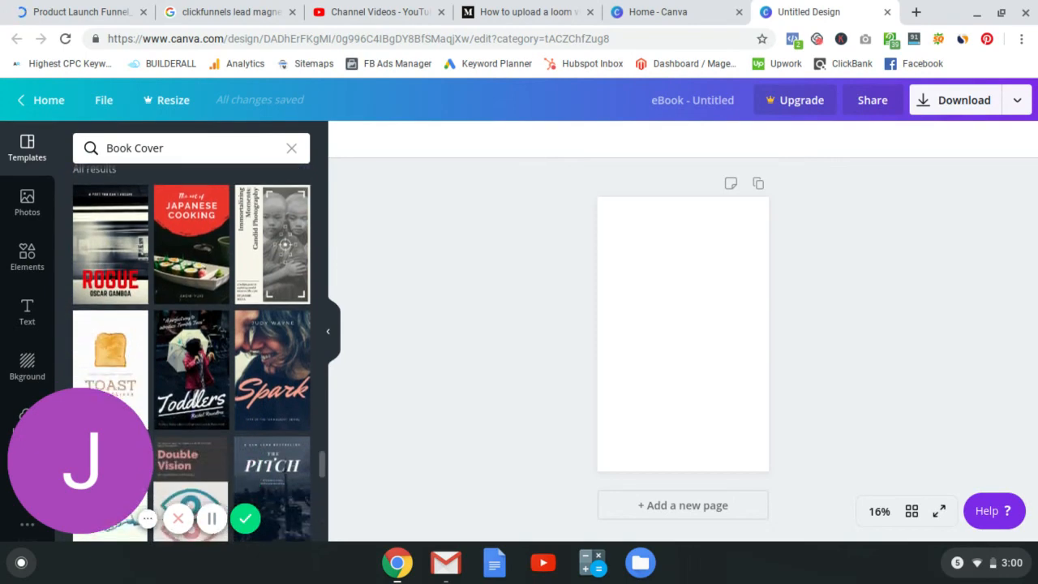
pyautogui.scroll(1, 191, 340)
pyautogui.scroll(-1, 191, 340)
pyautogui.scroll(-4, 192, 340)
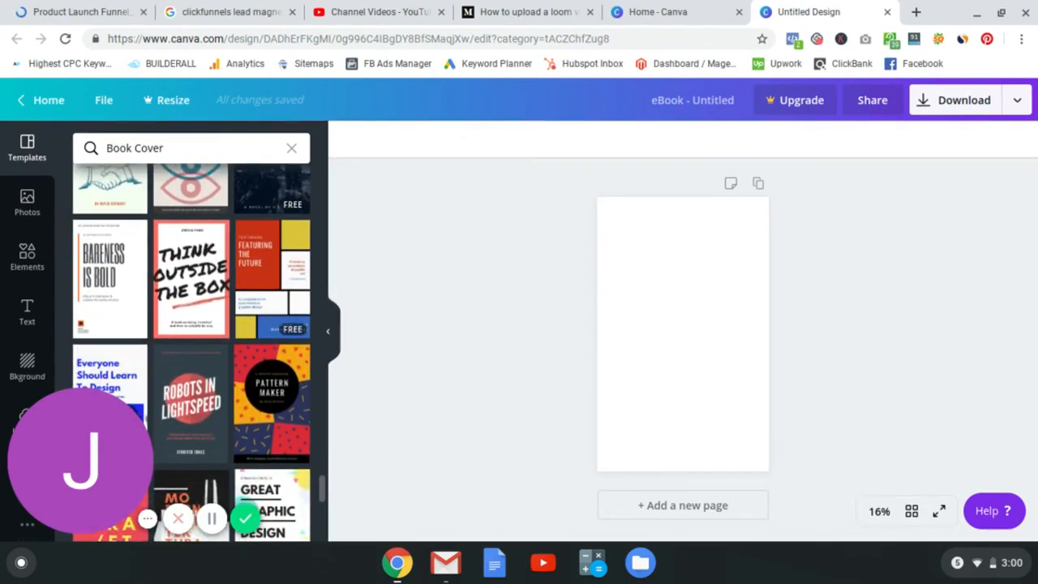
pyautogui.scroll(-4, 271, 276)
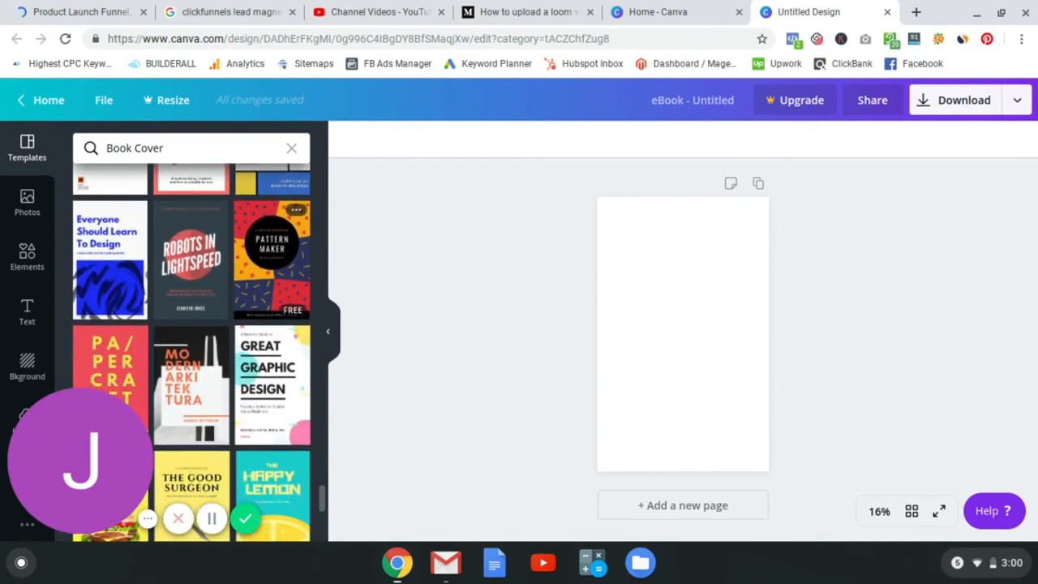
pyautogui.scroll(-2, 272, 182)
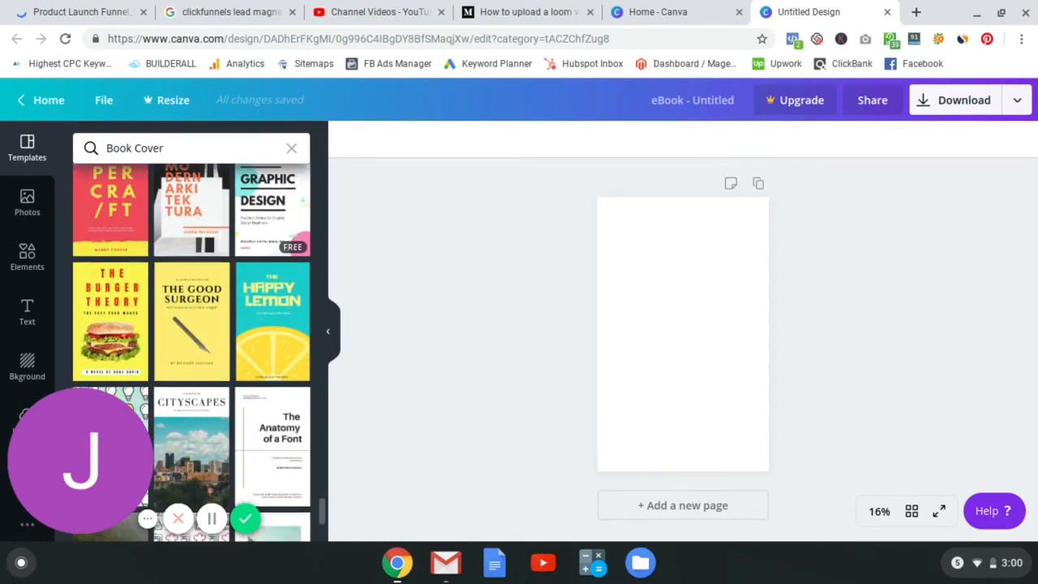
pyautogui.scroll(-2, 206, 267)
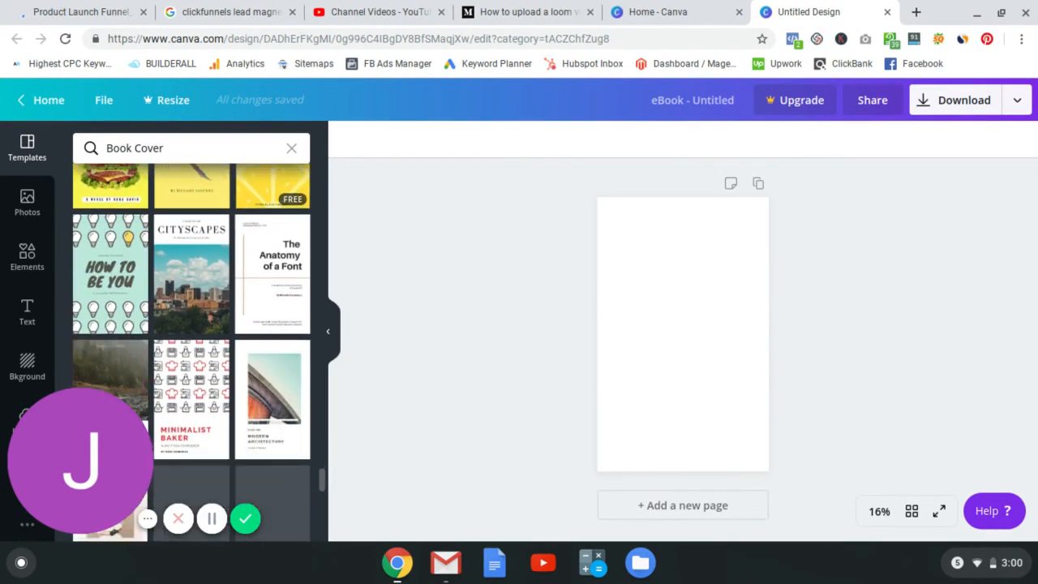
pyautogui.click(206, 268)
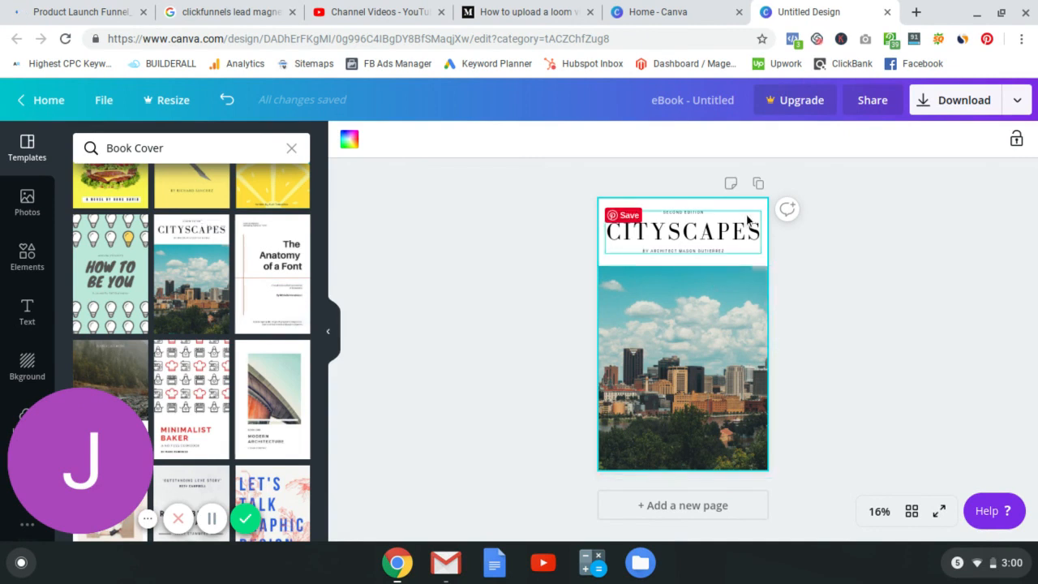
# Step: Replace the cover title "CITYSCAPES" with "UPPER EAST"
pyautogui.click(712, 229)
pyautogui.click(712, 229)
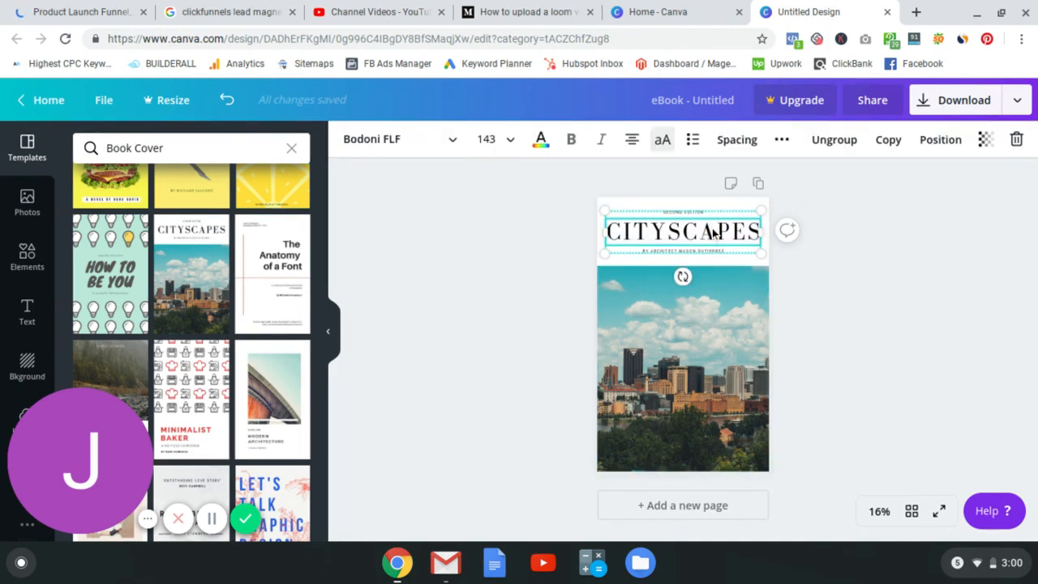
pyautogui.click(711, 230)
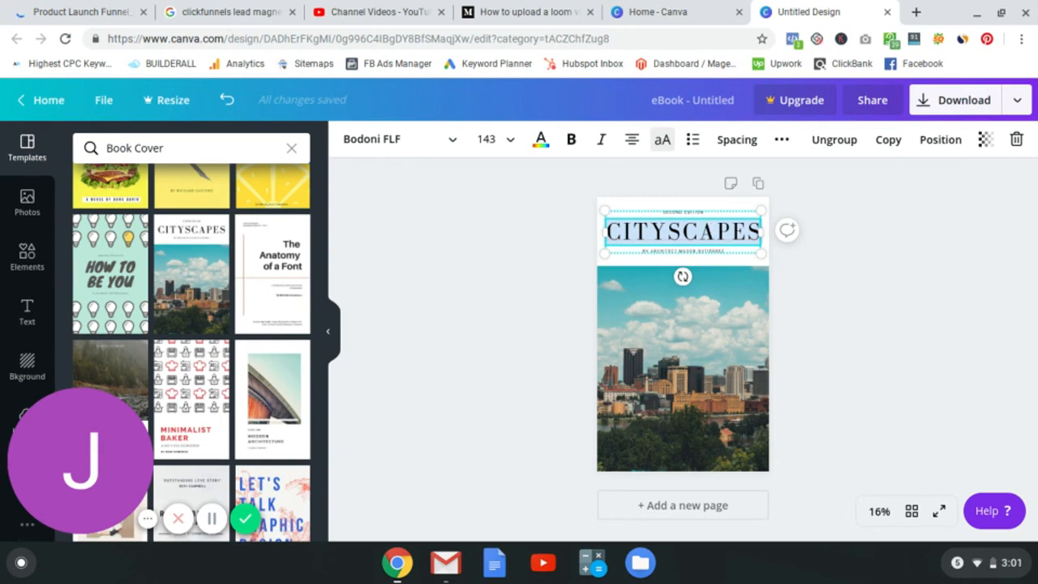
pyautogui.write('UPPER EAST')
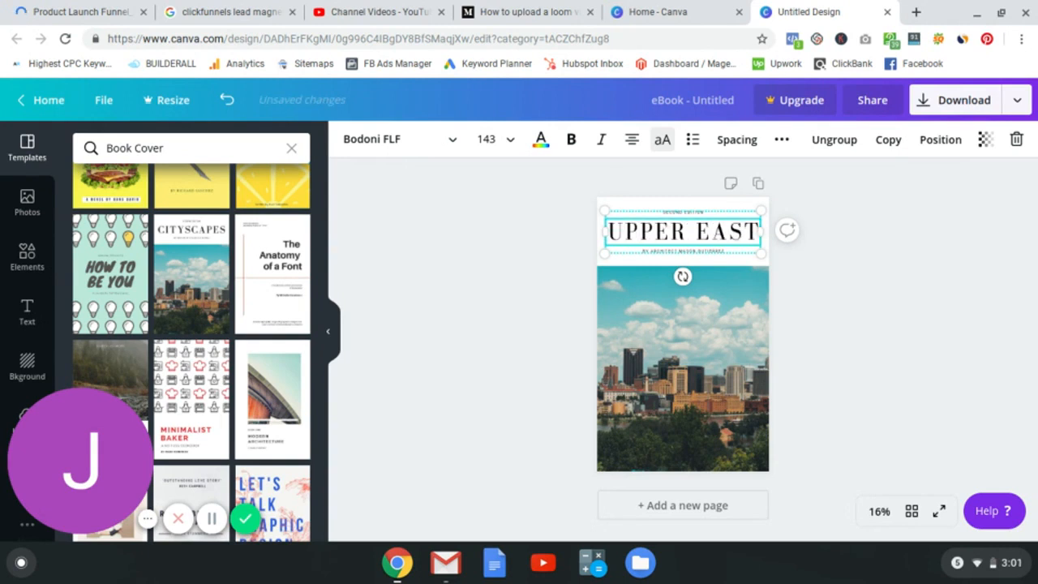
pyautogui.click(863, 295)
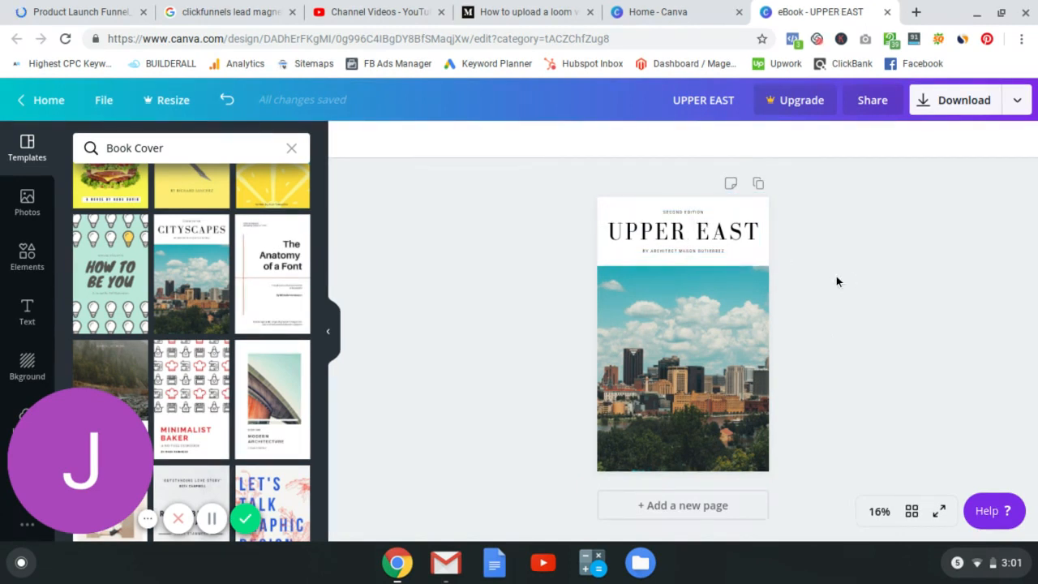
# Step: Replace the author line below the cover title with "YOUR NEW NEIGHBORHOOD GUIDE"
pyautogui.click(720, 255)
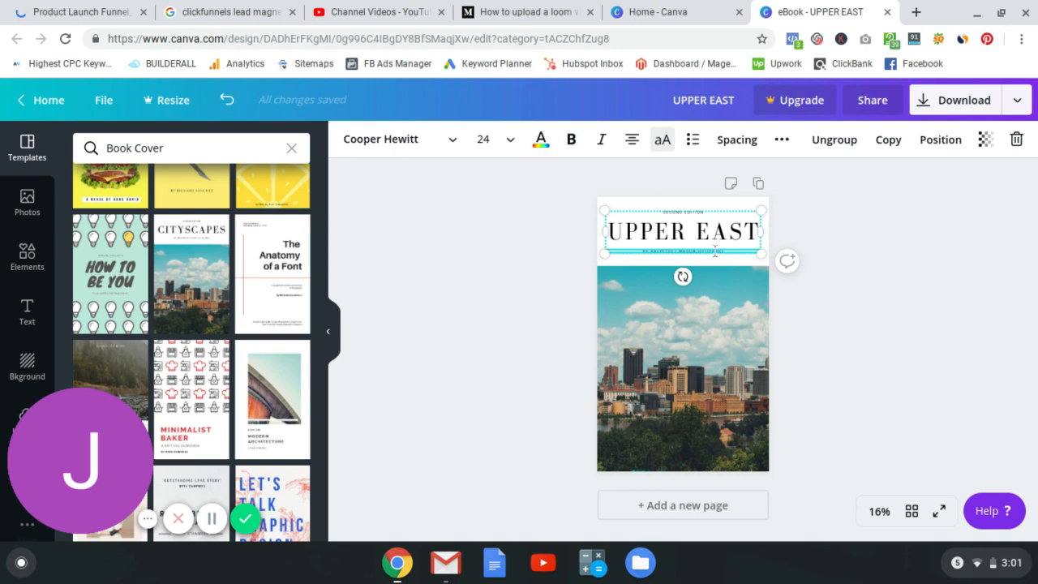
pyautogui.press('BackSpace')
pyautogui.press('BackSpace')
pyautogui.press('BackSpace')
pyautogui.press('BackSpace')
pyautogui.press('BackSpace')
pyautogui.press('BackSpace')
pyautogui.press('BackSpace')
pyautogui.press('BackSpace')
pyautogui.press('BackSpace')
pyautogui.press('BackSpace')
pyautogui.press('BackSpace')
pyautogui.press('BackSpace')
pyautogui.press('BackSpace')
pyautogui.press('BackSpace')
pyautogui.press('BackSpace')
pyautogui.press('BackSpace')
pyautogui.press('BackSpace')
pyautogui.press('BackSpace')
pyautogui.press('BackSpace')
pyautogui.press('BackSpace')
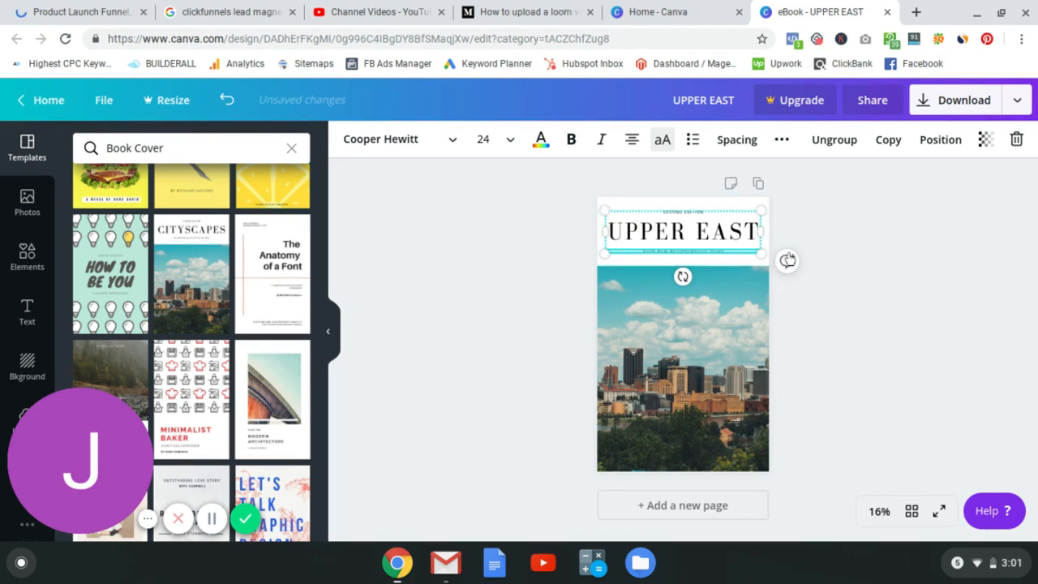
pyautogui.click(882, 315)
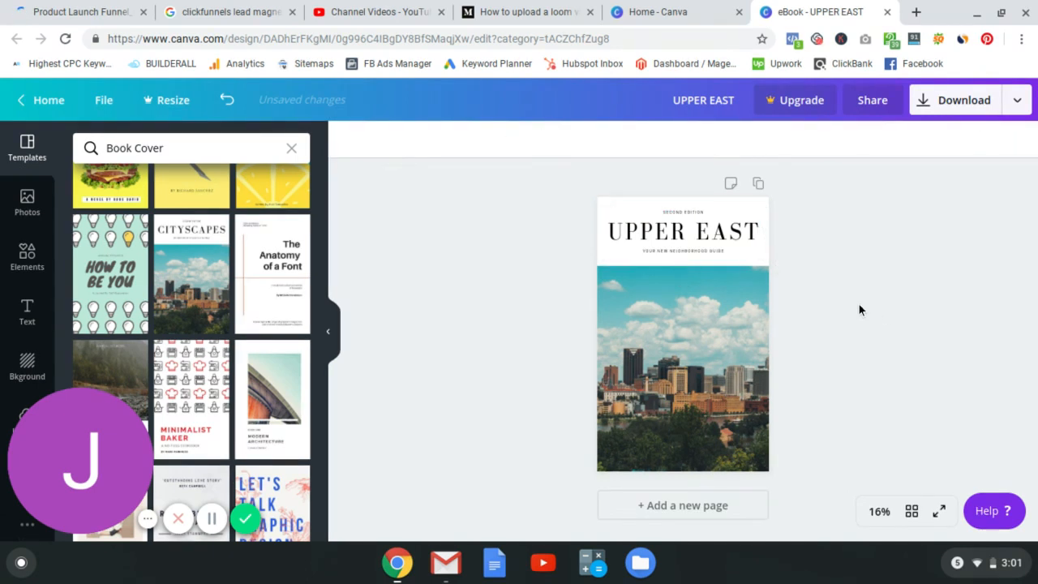
# Step: Replace the "SECOND EDITION" line above the cover title with a short new label and correct its wording
pyautogui.click(697, 212)
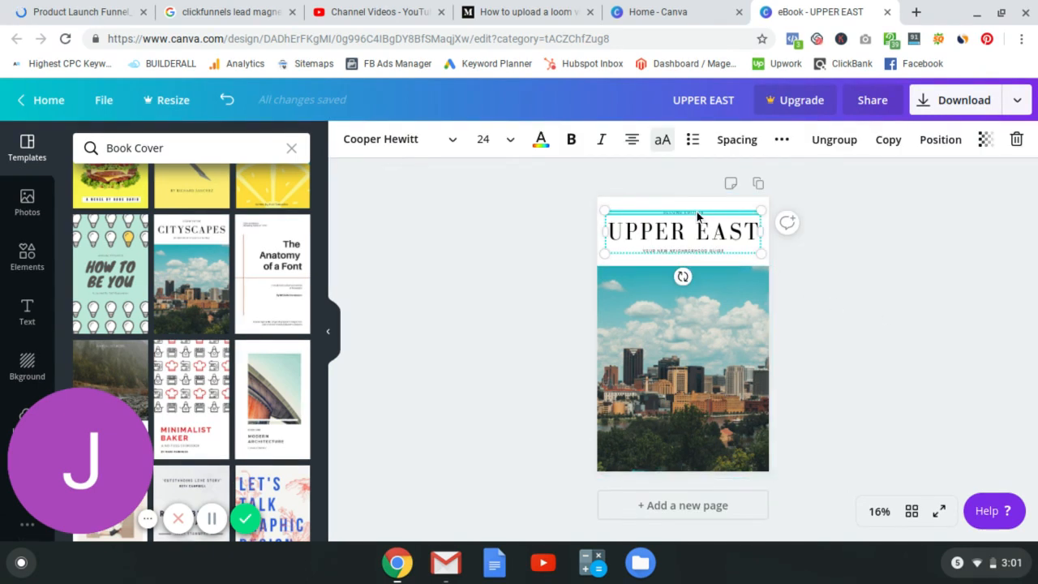
pyautogui.press('BackSpace')
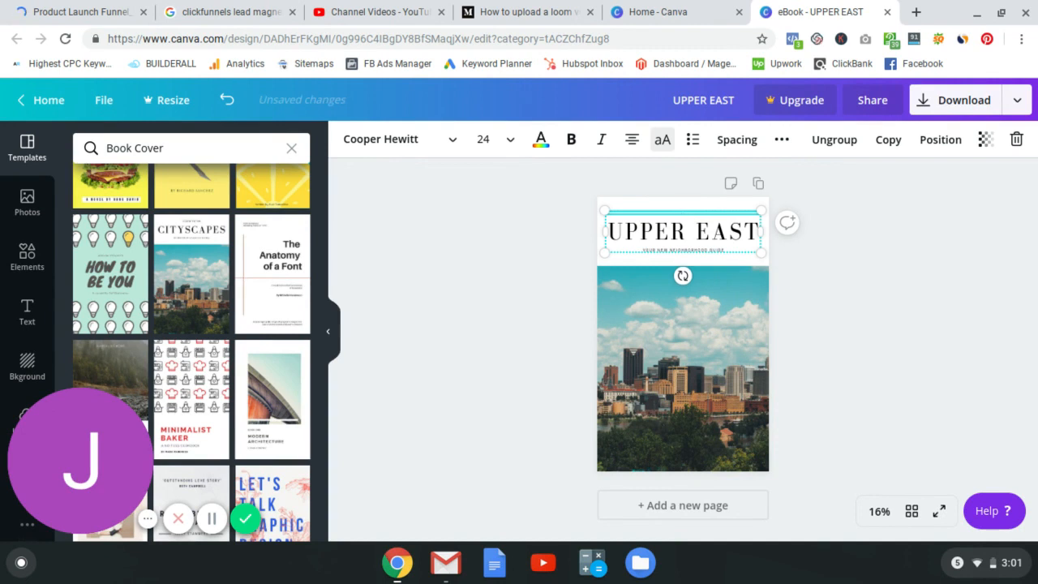
pyautogui.write('the')
pyautogui.click(919, 302)
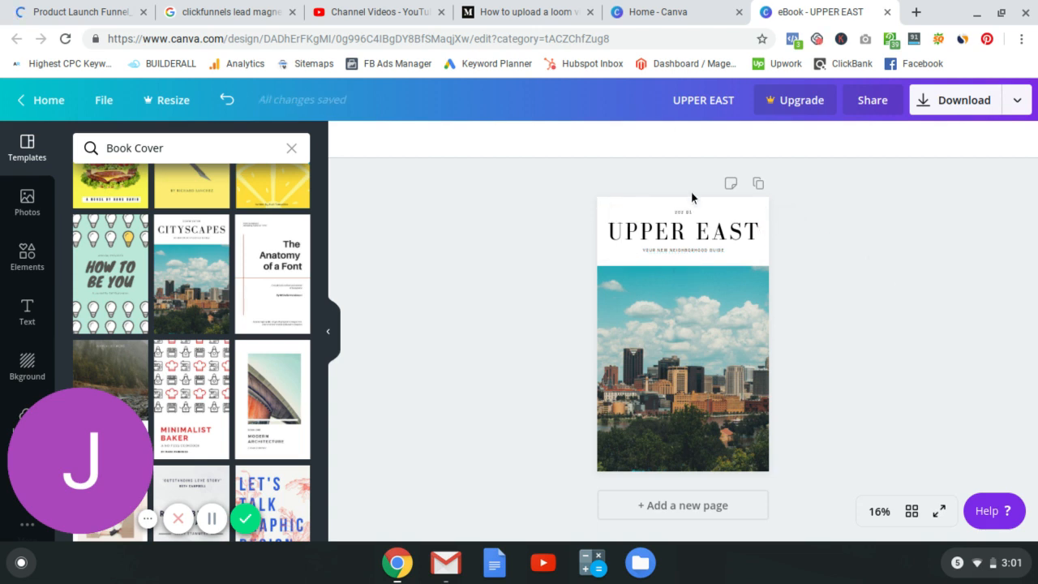
pyautogui.click(684, 212)
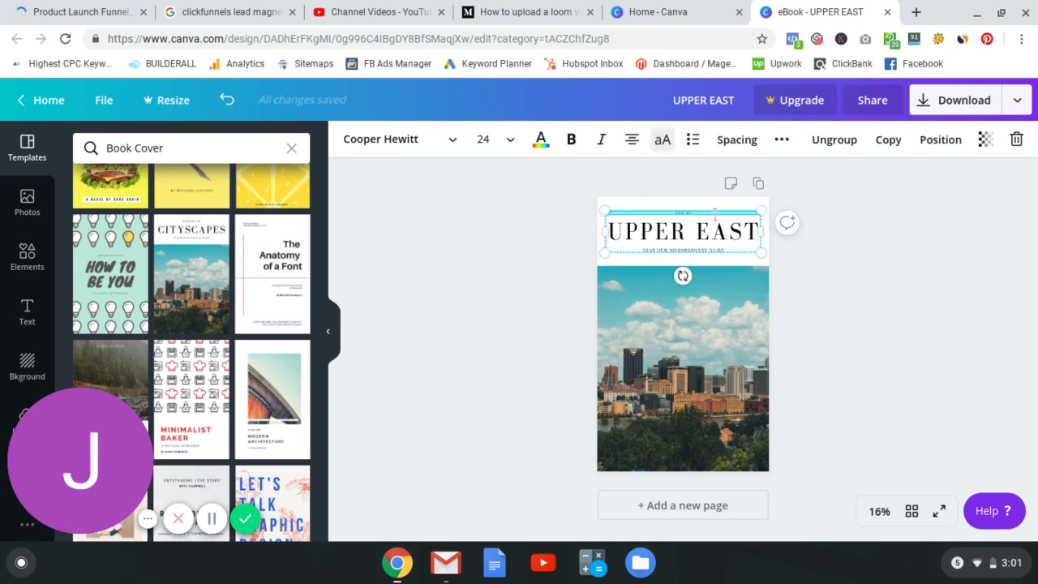
pyautogui.write('s')
pyautogui.click(860, 342)
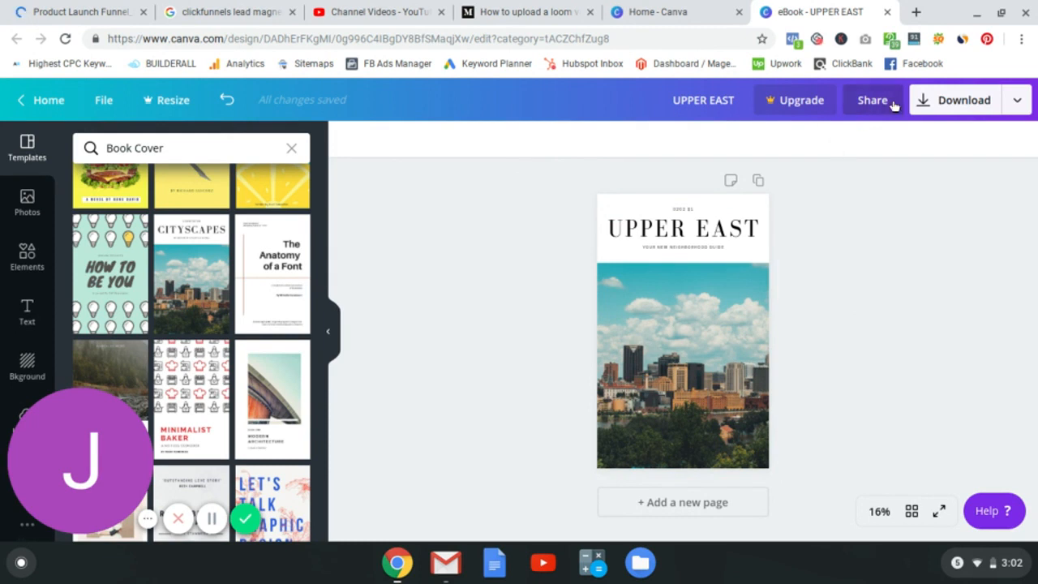
# Step: Download the "UPPER EAST" cover design as a PNG image and dismiss the Canva Pro trial offer
pyautogui.click(954, 102)
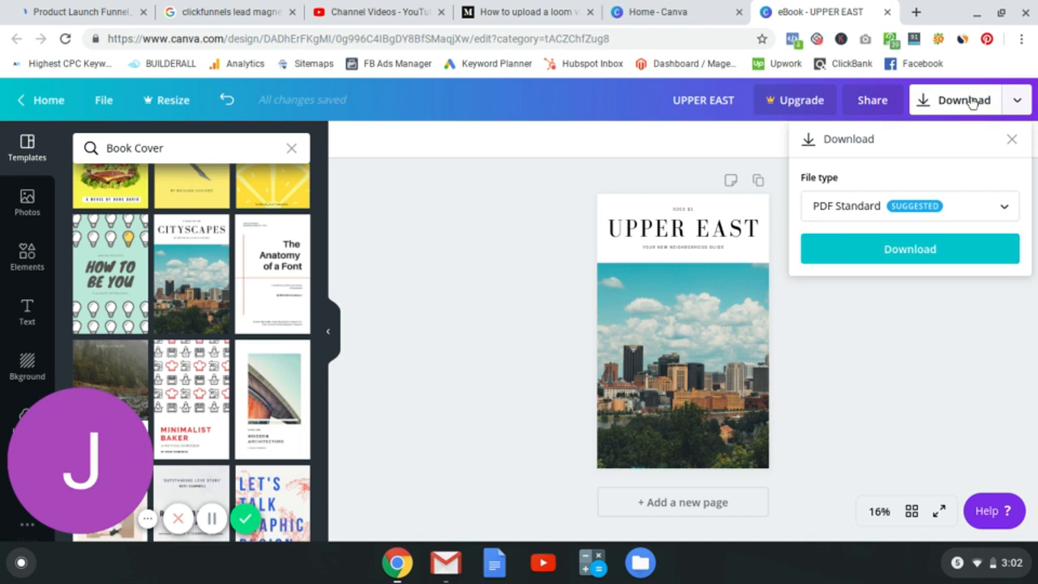
pyautogui.click(920, 204)
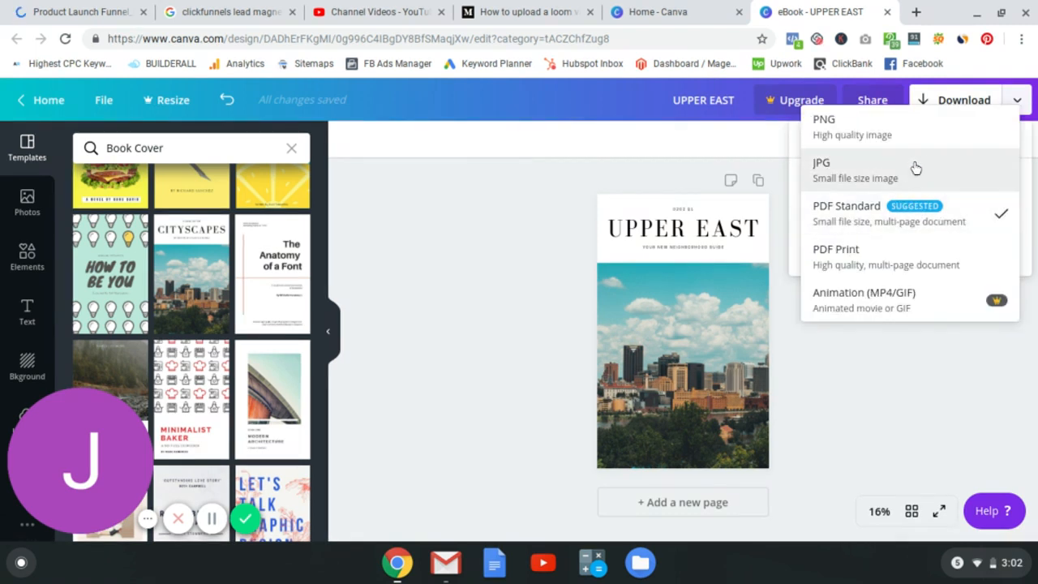
pyautogui.click(947, 146)
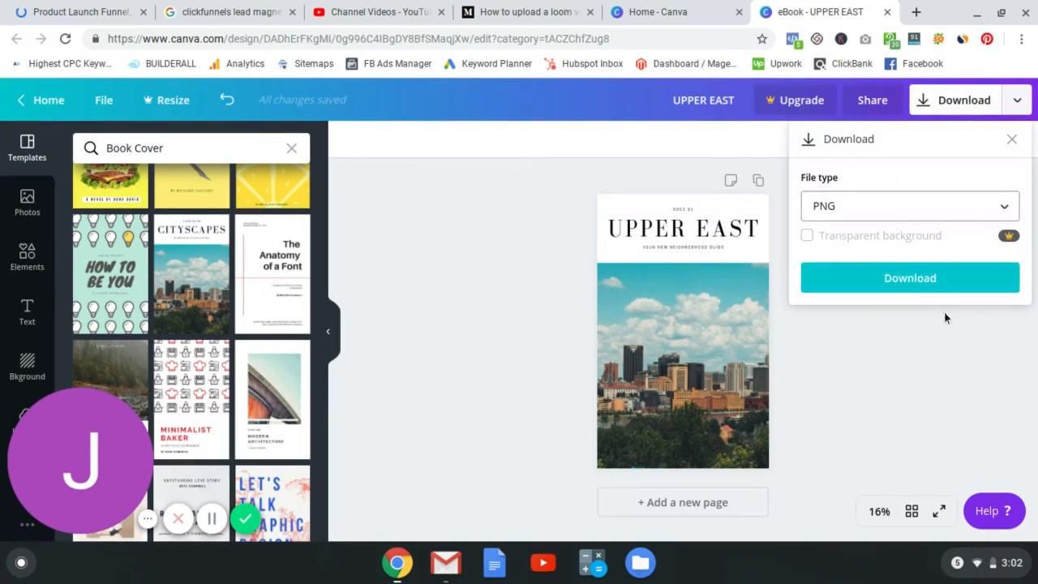
pyautogui.click(960, 288)
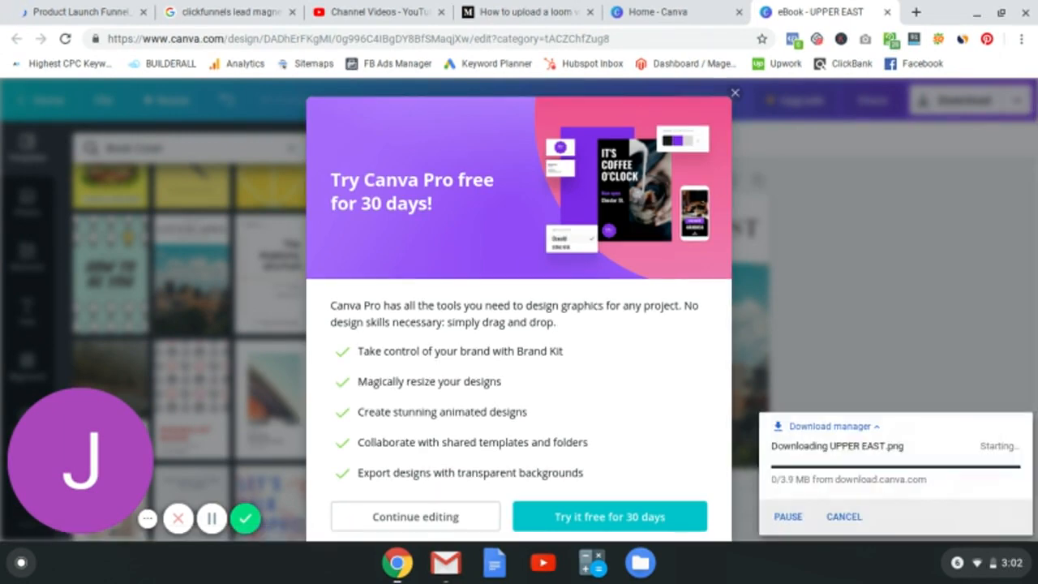
pyautogui.click(428, 525)
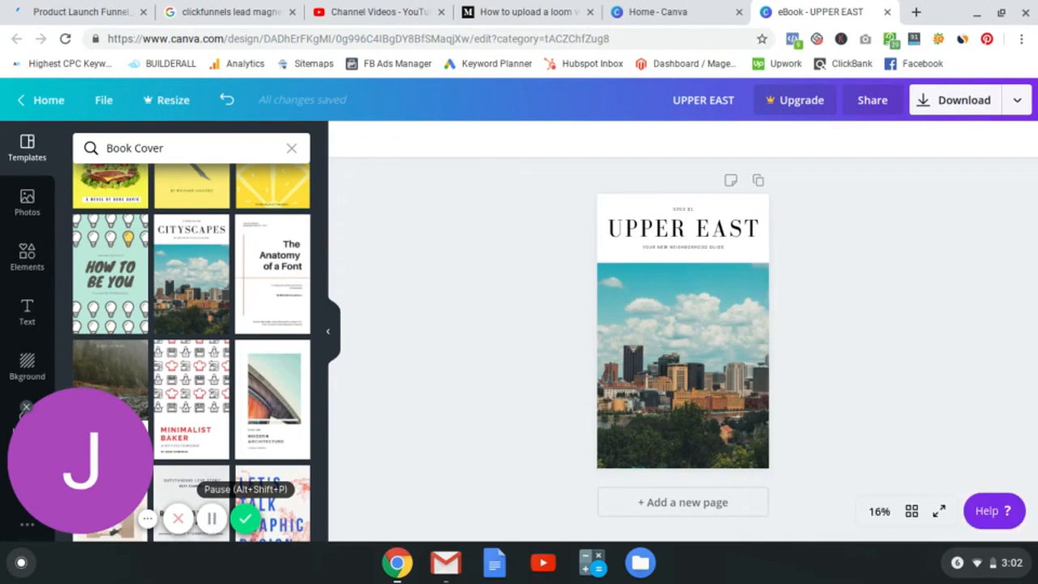
pyautogui.click(212, 523)
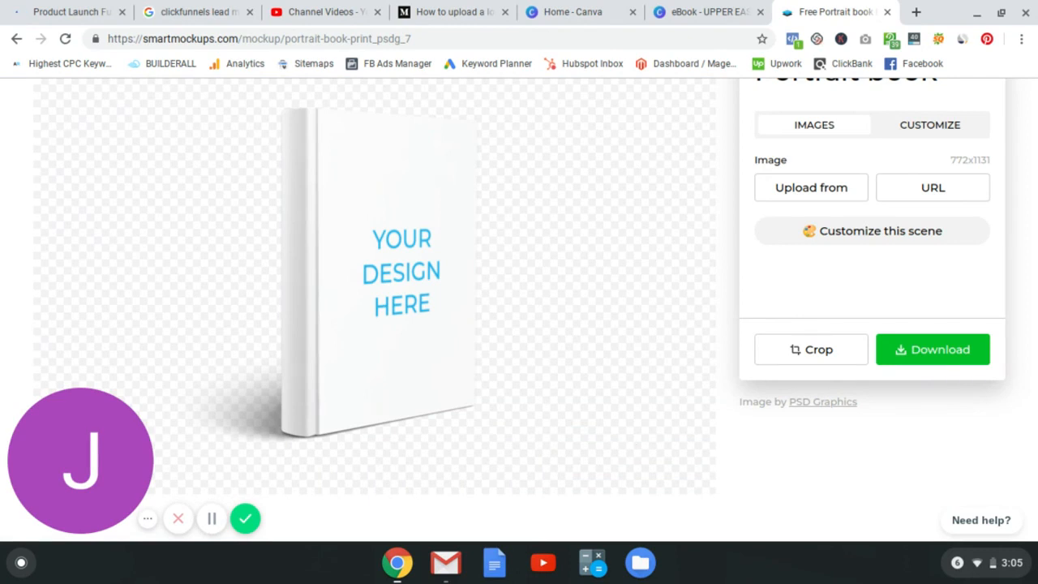
# Step: Upload UPPER EAST.png from the Downloads folder onto the Smartmockups portrait book mockup and accept its crop
pyautogui.scroll(1, 168, 212)
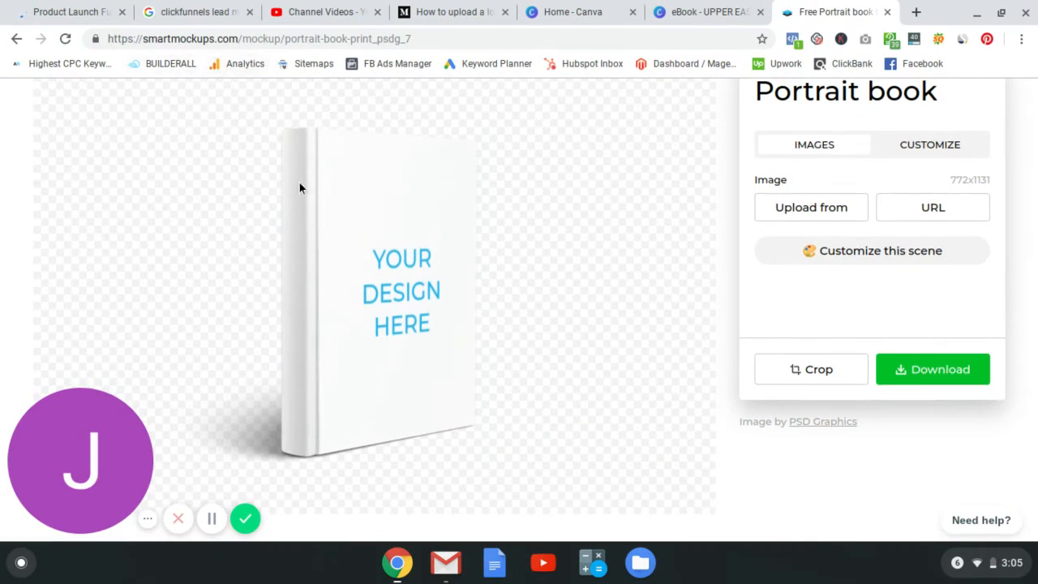
pyautogui.scroll(2, 315, 206)
pyautogui.scroll(-1, 315, 206)
pyautogui.scroll(1, 315, 206)
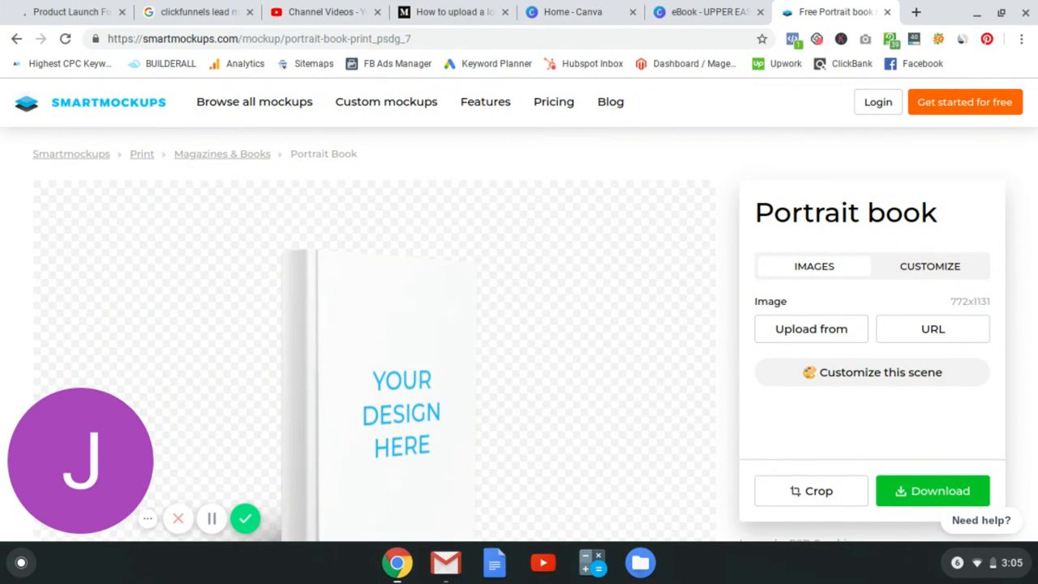
pyautogui.scroll(-2, 519, 310)
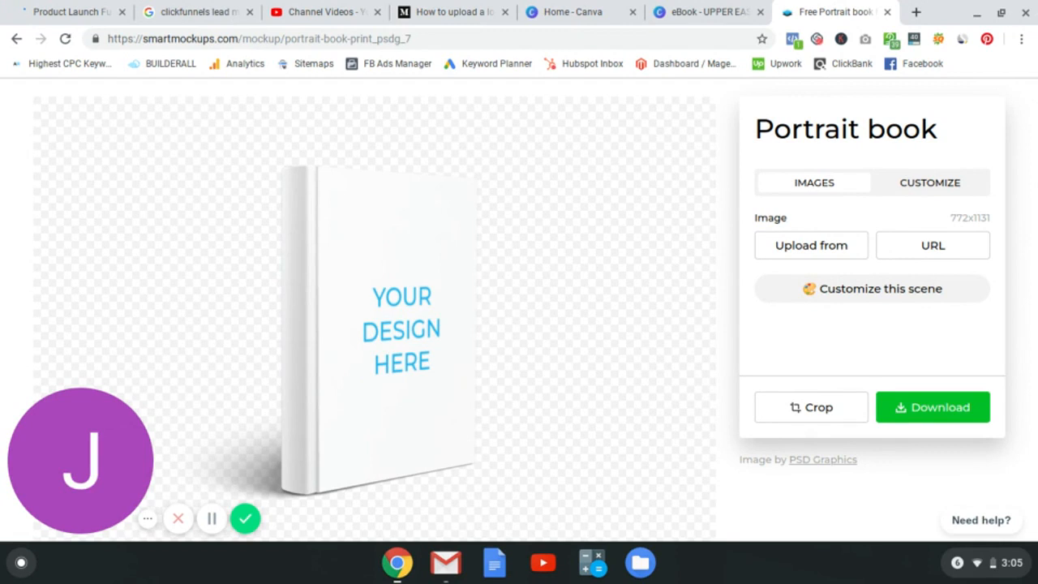
pyautogui.click(799, 254)
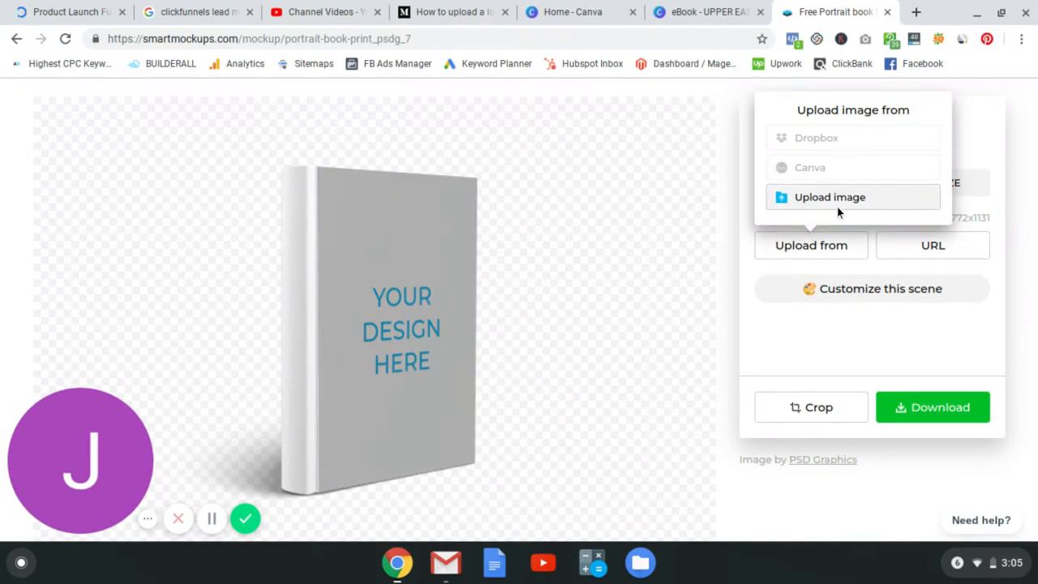
pyautogui.click(838, 212)
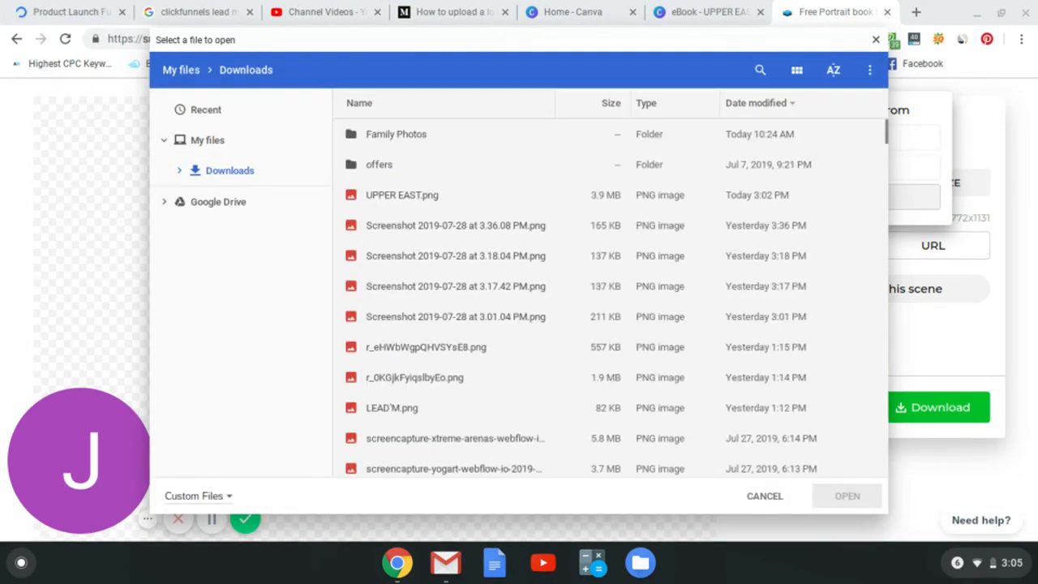
pyautogui.click(456, 201)
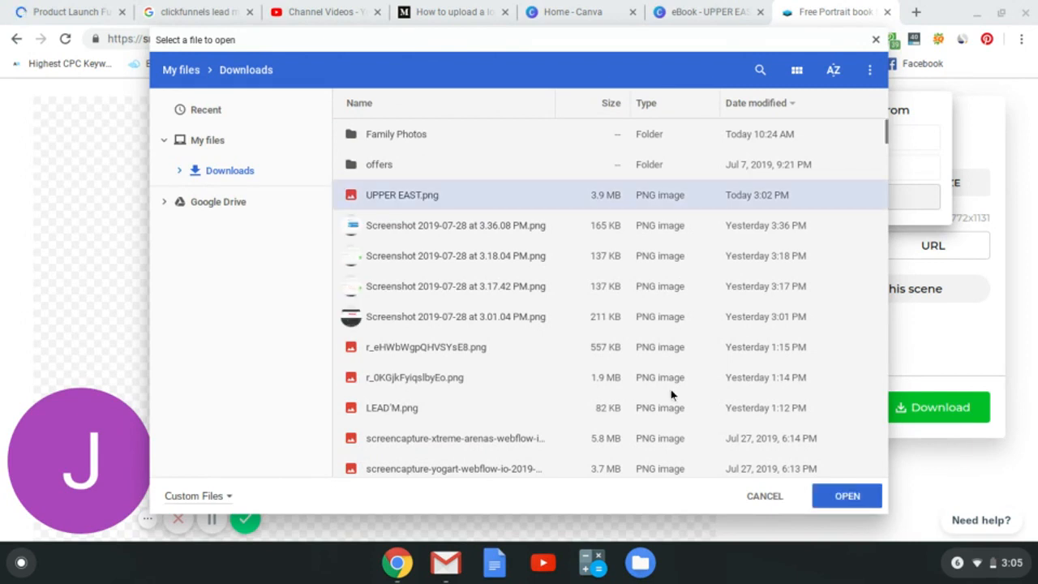
pyautogui.click(844, 492)
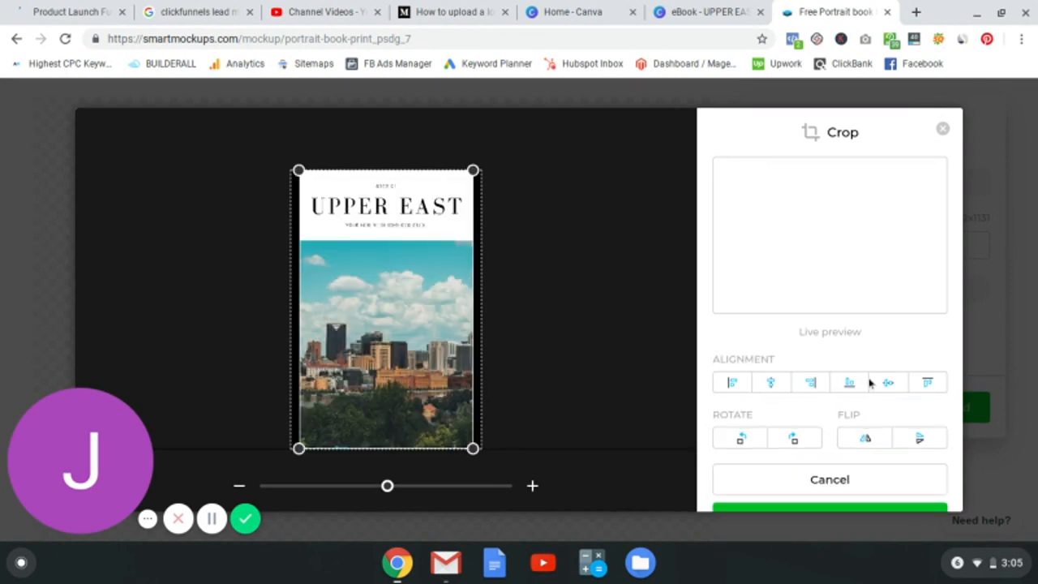
pyautogui.click(830, 508)
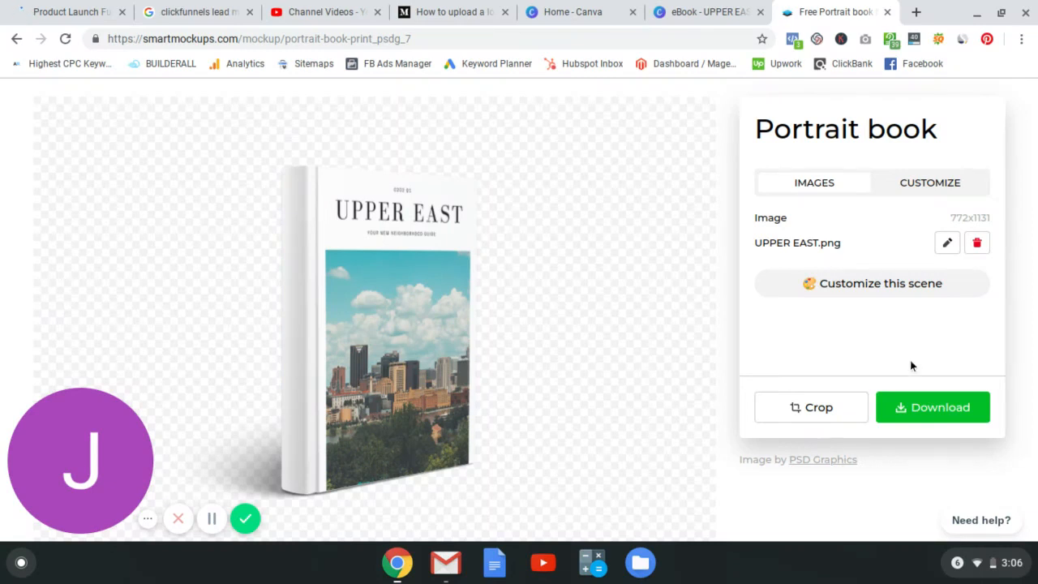
# Step: Download the finished portrait book mockup in Medium quality (1280x853) and dismiss the download notification
pyautogui.click(931, 401)
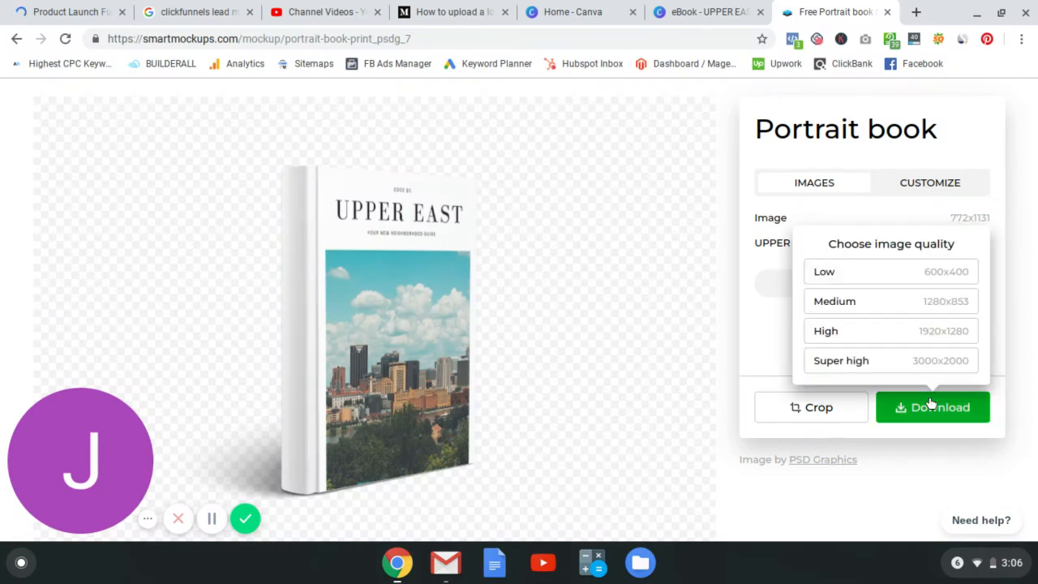
pyautogui.click(921, 308)
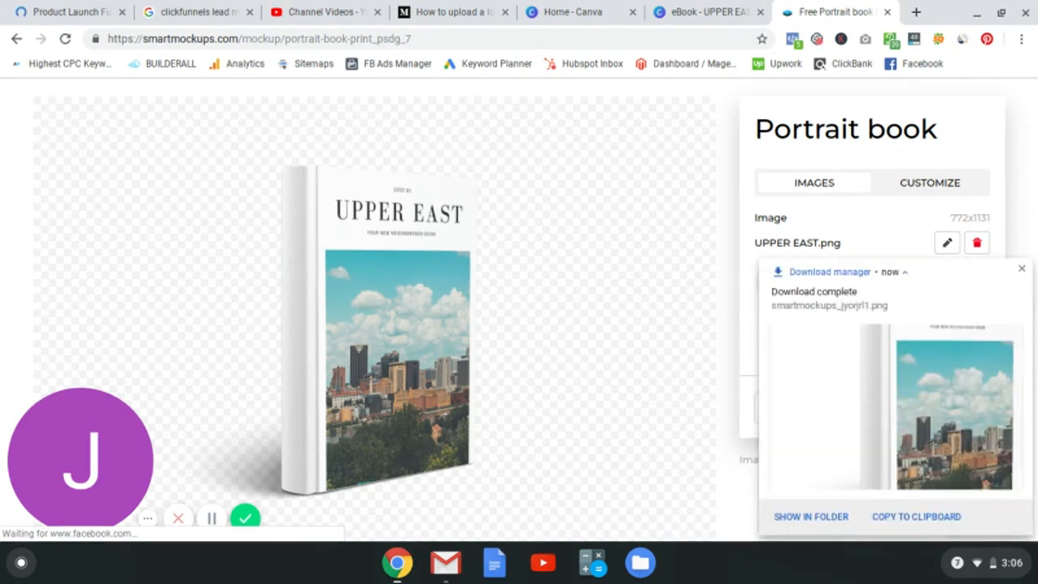
pyautogui.click(1021, 269)
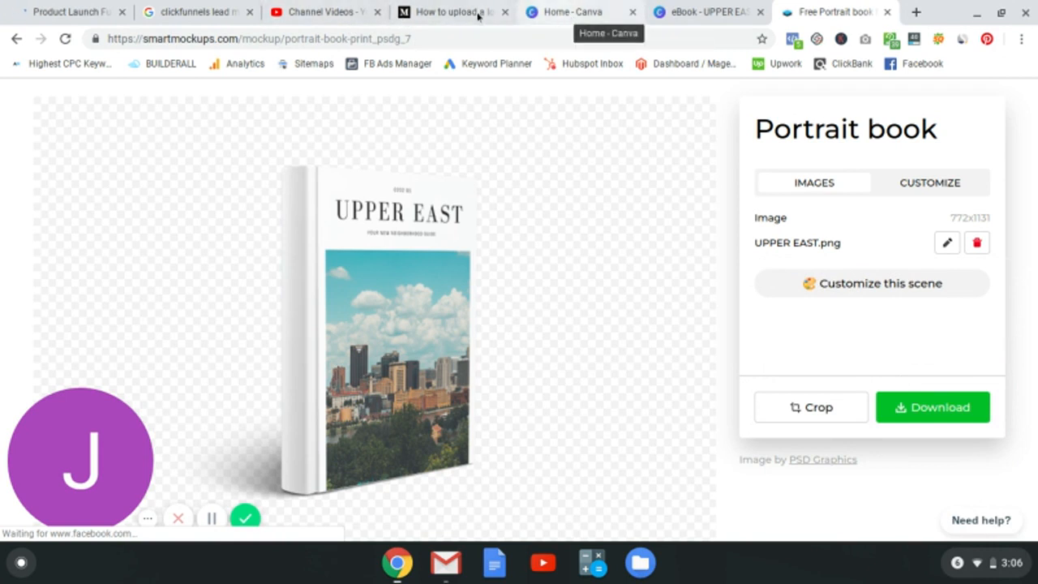
# Step: Switch to the ClickFunnels page editor and replace the "DOMINATE." book image with the uploaded smartmockups_jyorjrl1.png from Downloads
pyautogui.click(195, 11)
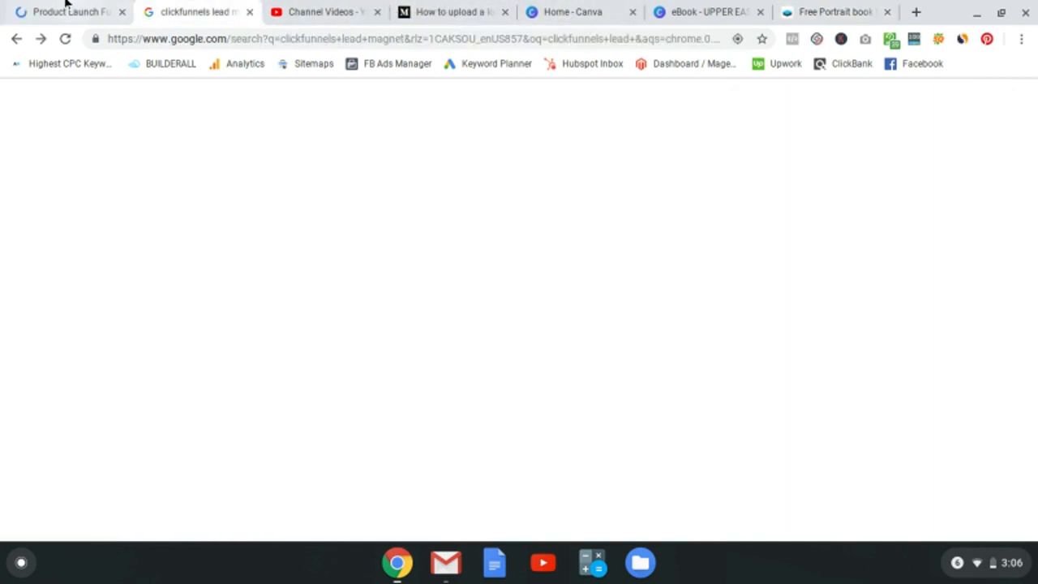
pyautogui.click(61, 5)
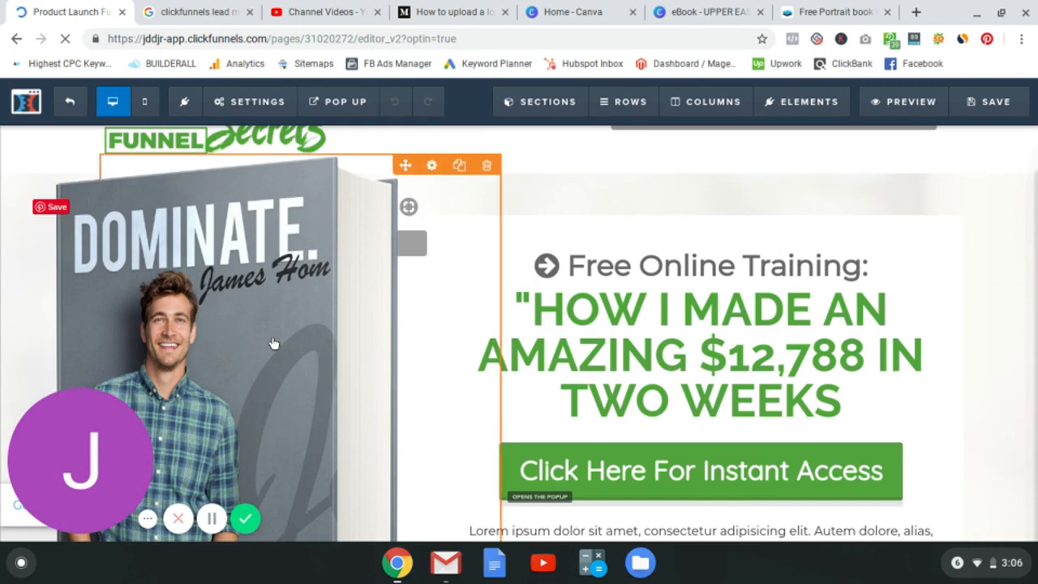
pyautogui.click(432, 167)
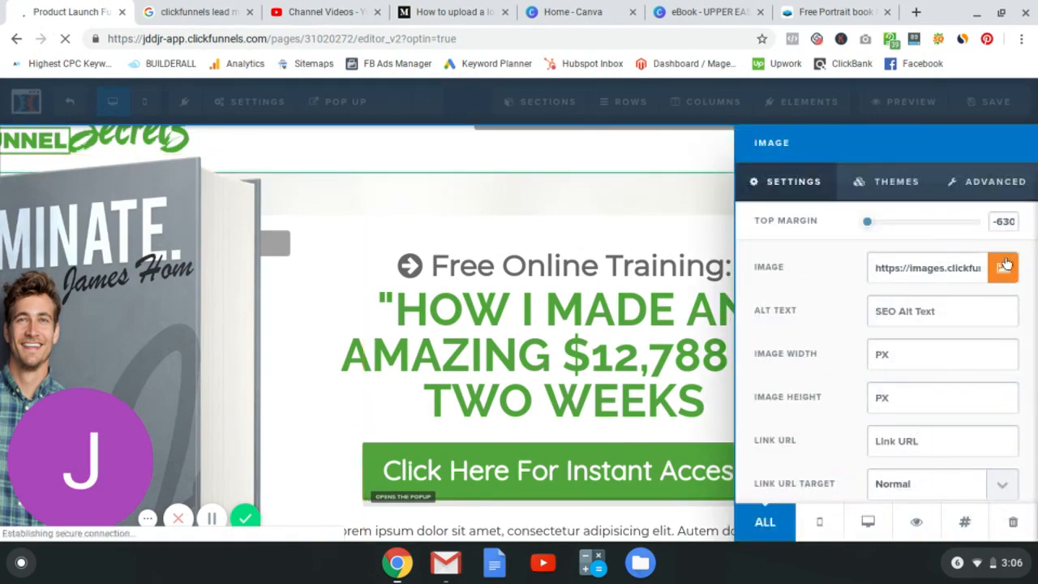
pyautogui.click(1002, 267)
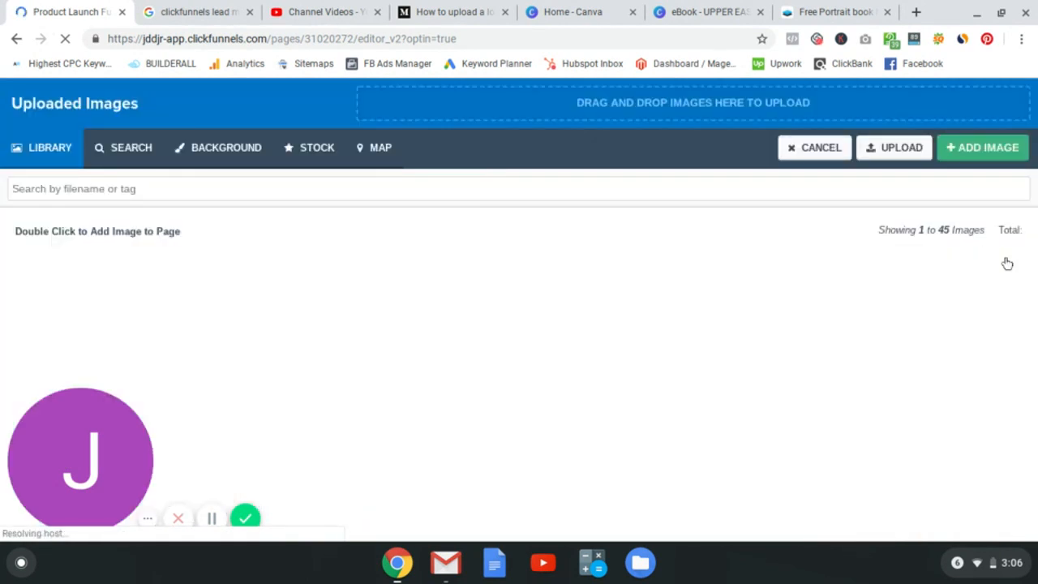
pyautogui.click(886, 144)
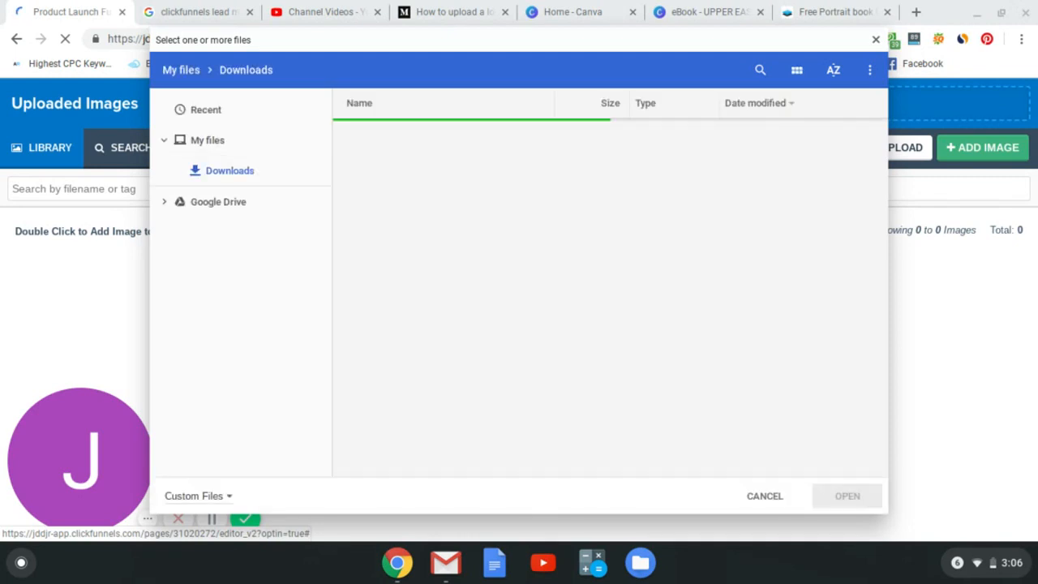
pyautogui.click(371, 204)
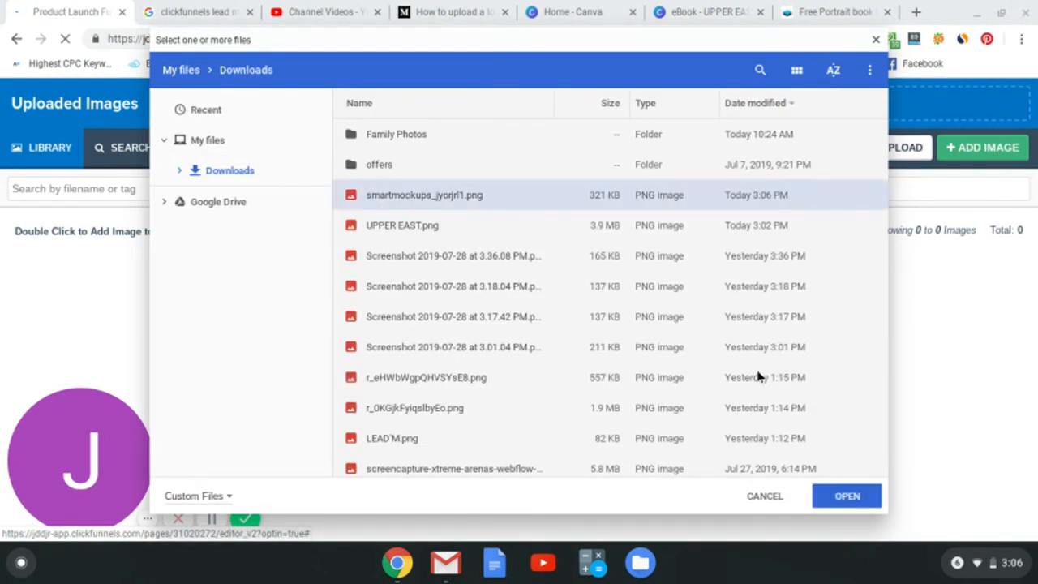
pyautogui.click(869, 507)
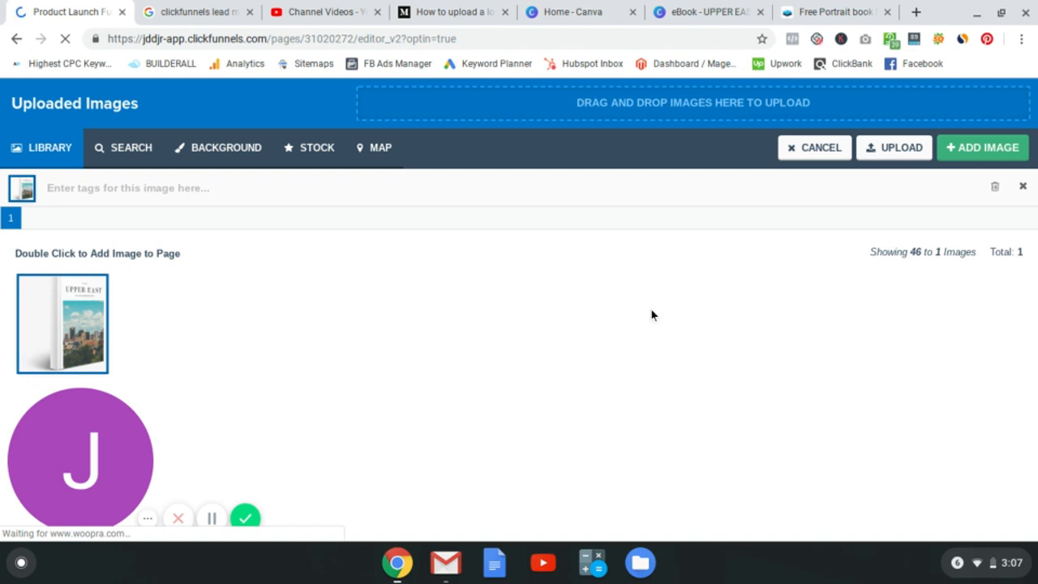
pyautogui.click(1009, 147)
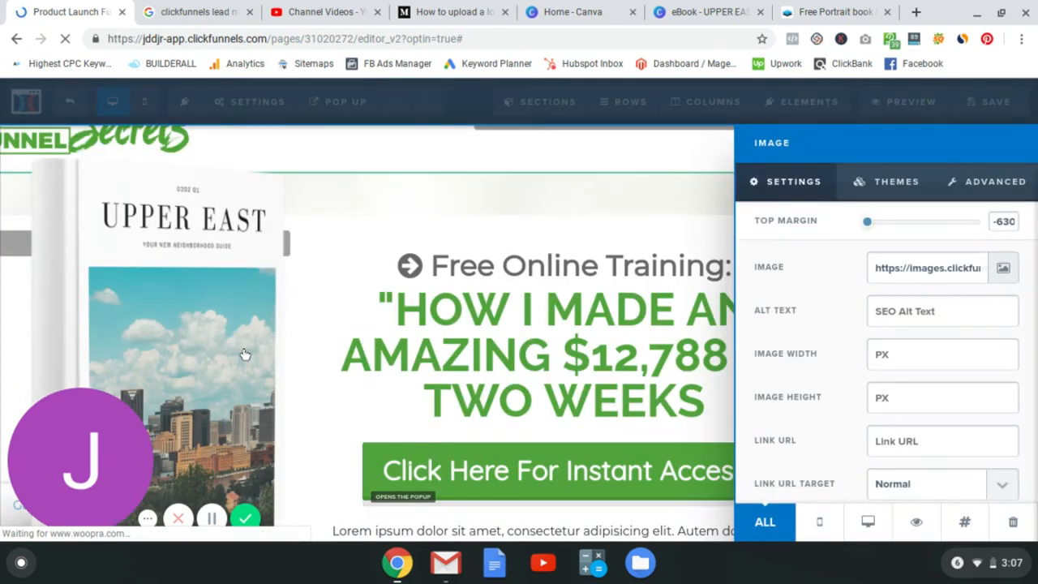
pyautogui.click(416, 241)
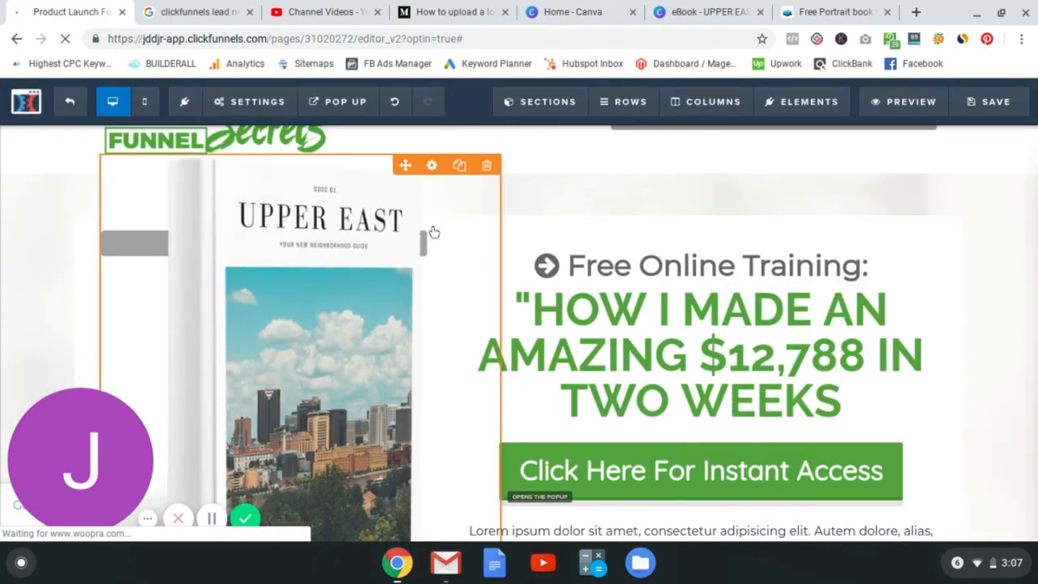
pyautogui.click(583, 213)
pyautogui.click(600, 212)
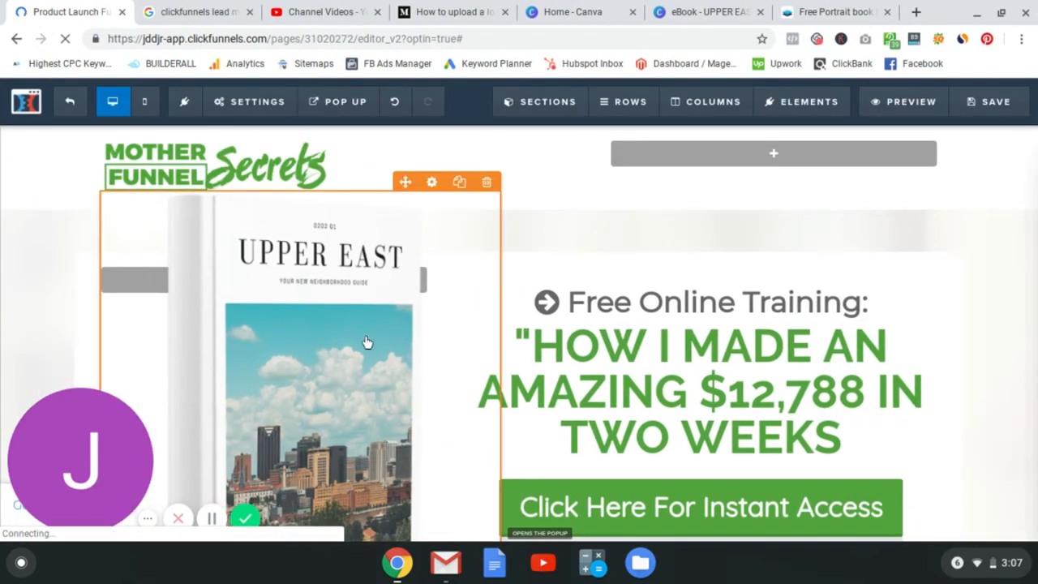
# Step: Change the "Free Online Training:" line above the green headline to "Free Neighborhood Guide:"
pyautogui.scroll(-1, 365, 381)
pyautogui.scroll(-3, 366, 381)
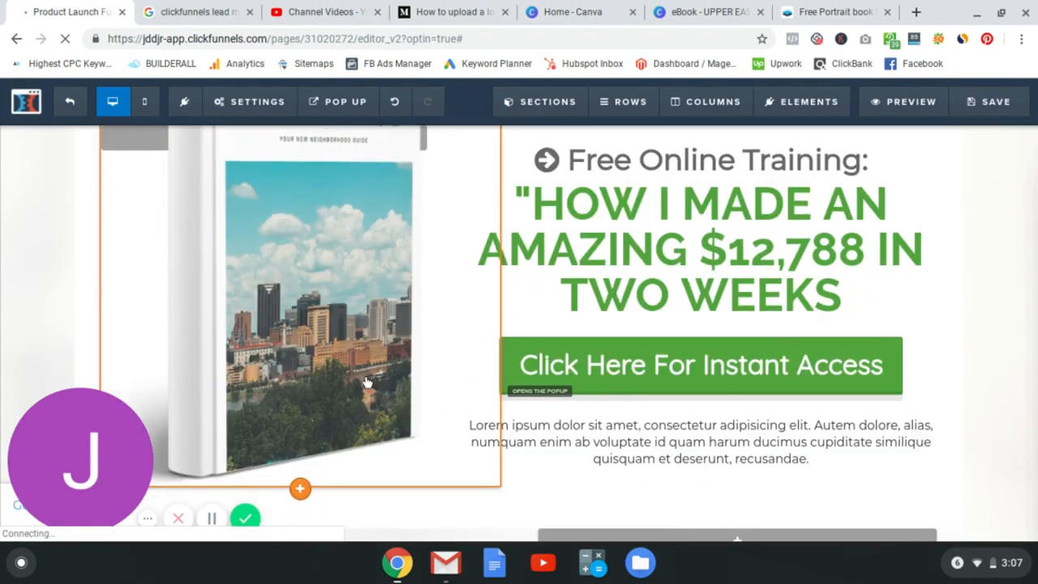
pyautogui.scroll(1, 408, 206)
pyautogui.scroll(2, 408, 206)
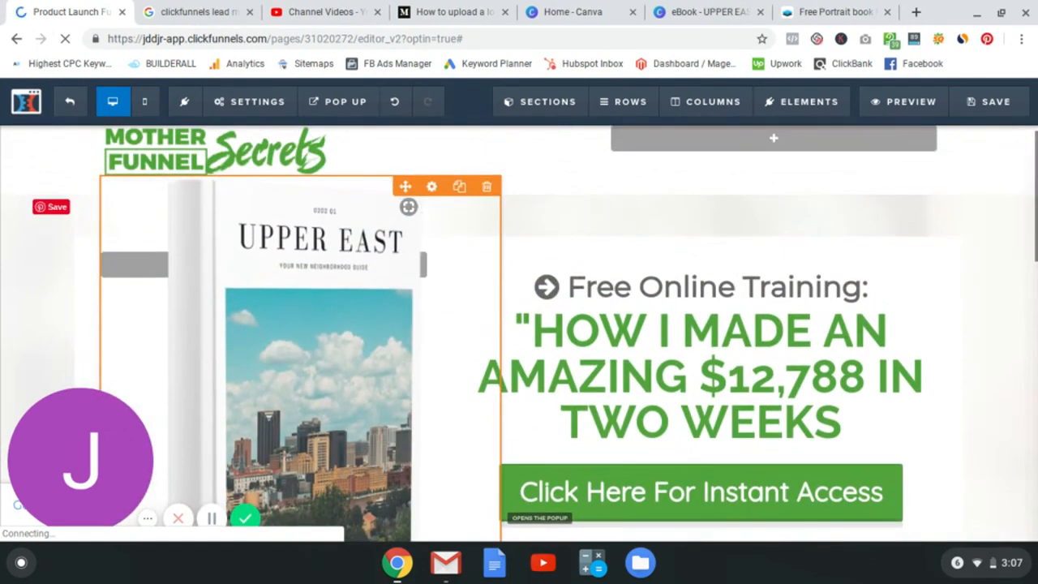
pyautogui.scroll(-1, 685, 296)
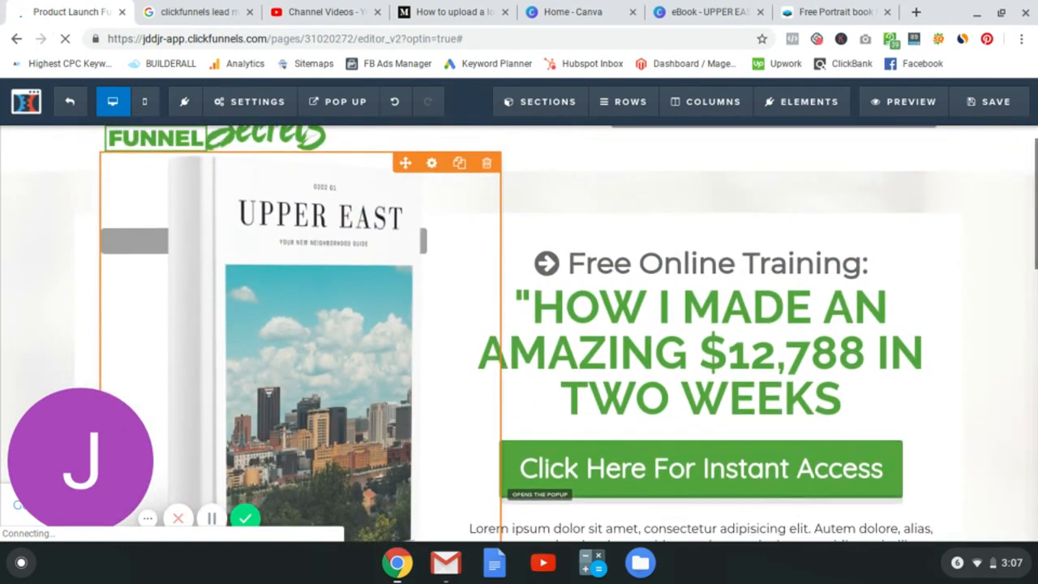
pyautogui.tripleClick(708, 262)
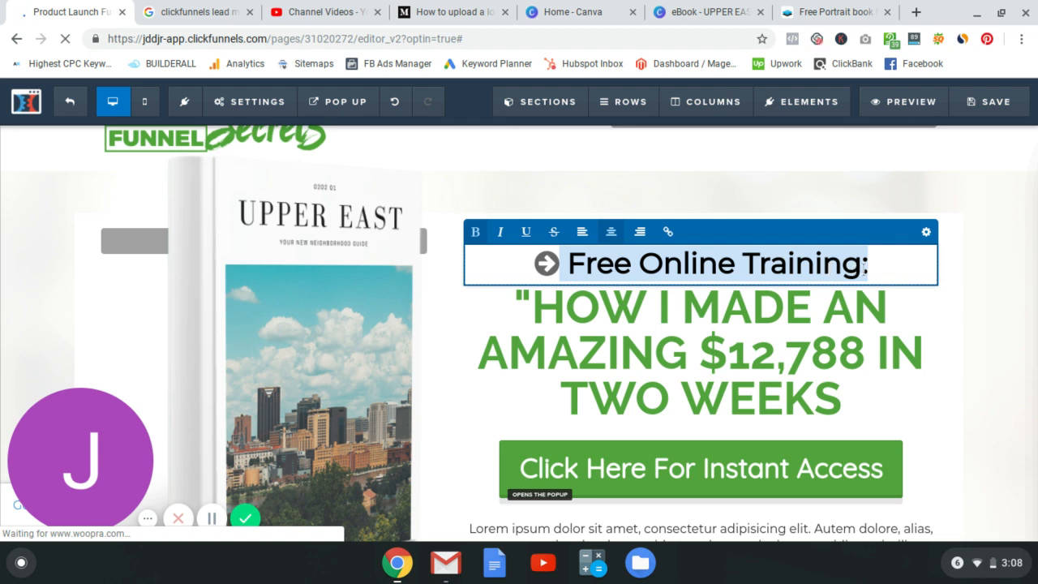
pyautogui.click(862, 270)
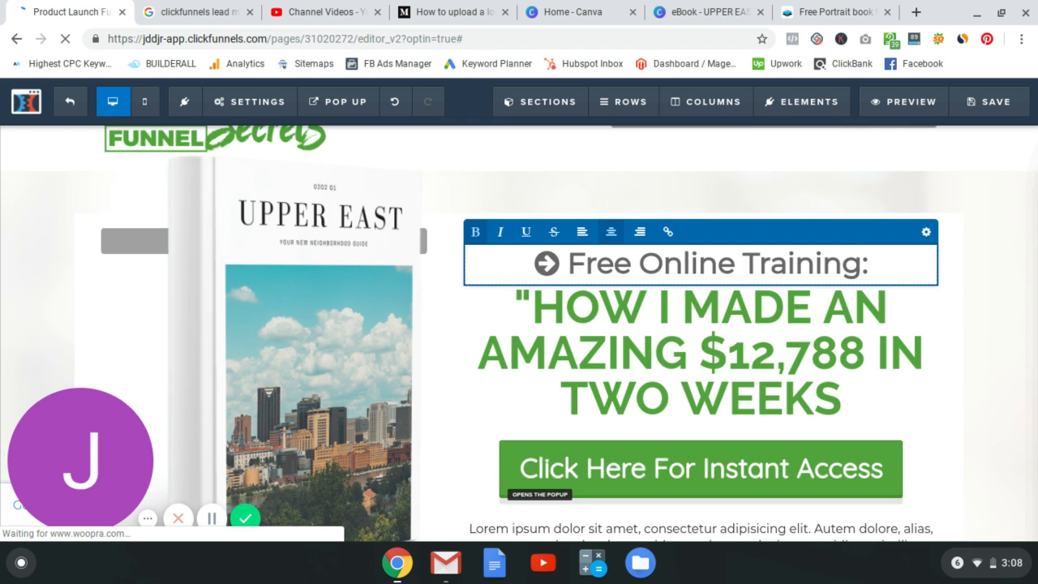
pyautogui.press('Right')
pyautogui.press('Left')
pyautogui.press('BackSpace')
pyautogui.press('BackSpace')
pyautogui.press('BackSpace')
pyautogui.press('BackSpace')
pyautogui.press('BackSpace')
pyautogui.press('BackSpace')
pyautogui.press('BackSpace')
pyautogui.press('BackSpace')
pyautogui.press('BackSpace')
pyautogui.press('BackSpace')
pyautogui.press('BackSpace')
pyautogui.press('BackSpace')
pyautogui.press('BackSpace')
pyautogui.press('BackSpace')
pyautogui.press('BackSpace')
pyautogui.press('BackSpace')
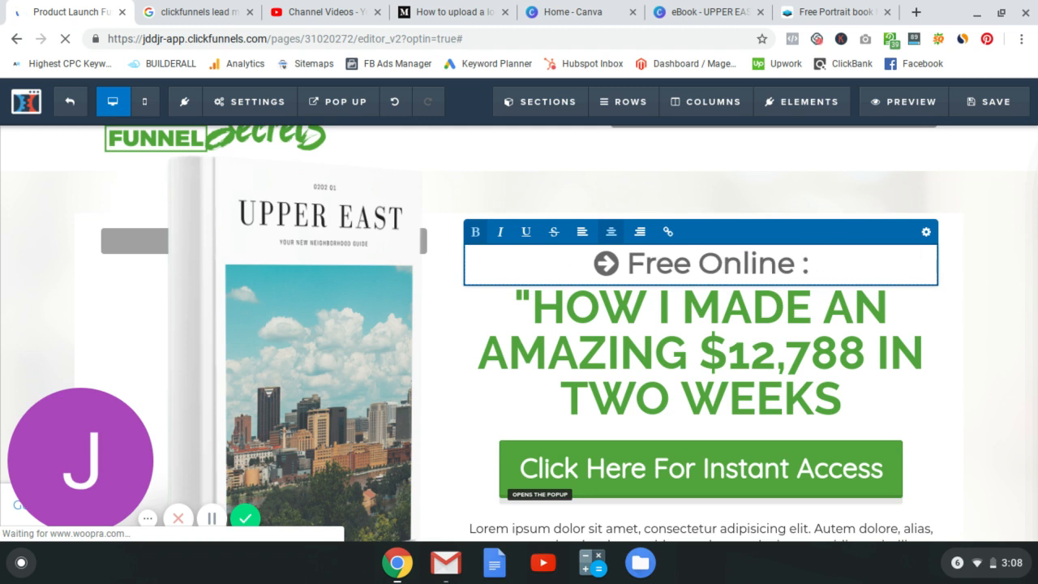
pyautogui.press('BackSpace')
pyautogui.press('BackSpace')
pyautogui.press('BackSpace')
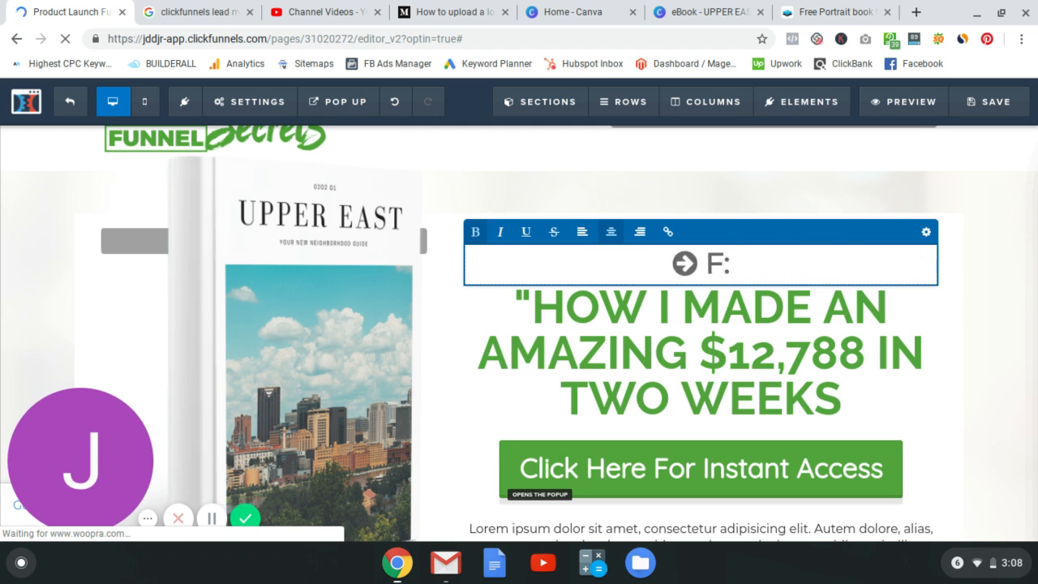
pyautogui.write('ree Neighborhood Guide')
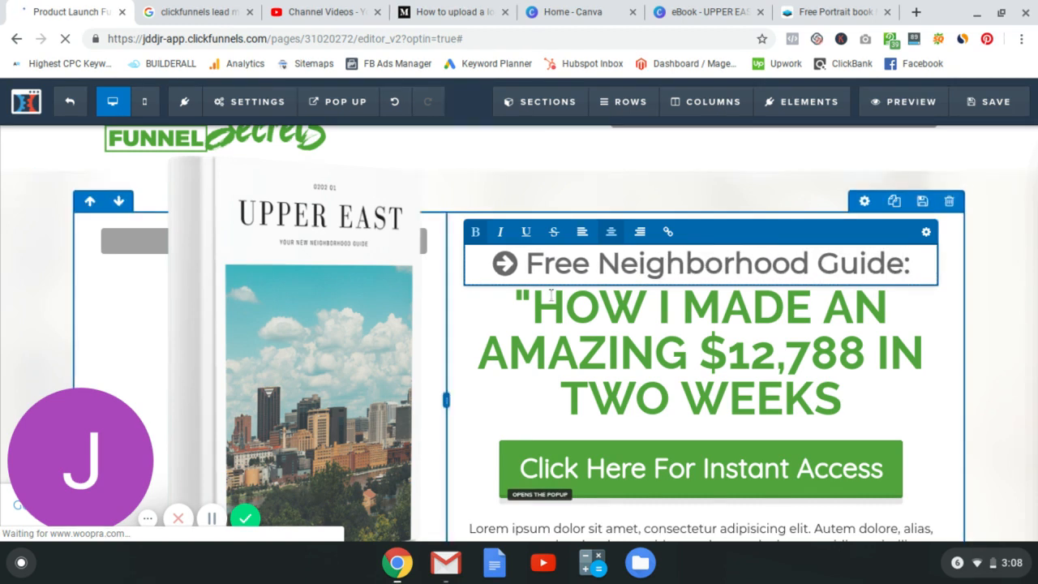
# Step: Clear the green "HOW I MADE AN AMAZING $12,788 IN TWO WEEKS" headline and its quotation mark, and start the replacement text with "GET"
pyautogui.moveTo(542, 304); pyautogui.dragTo(822, 434)
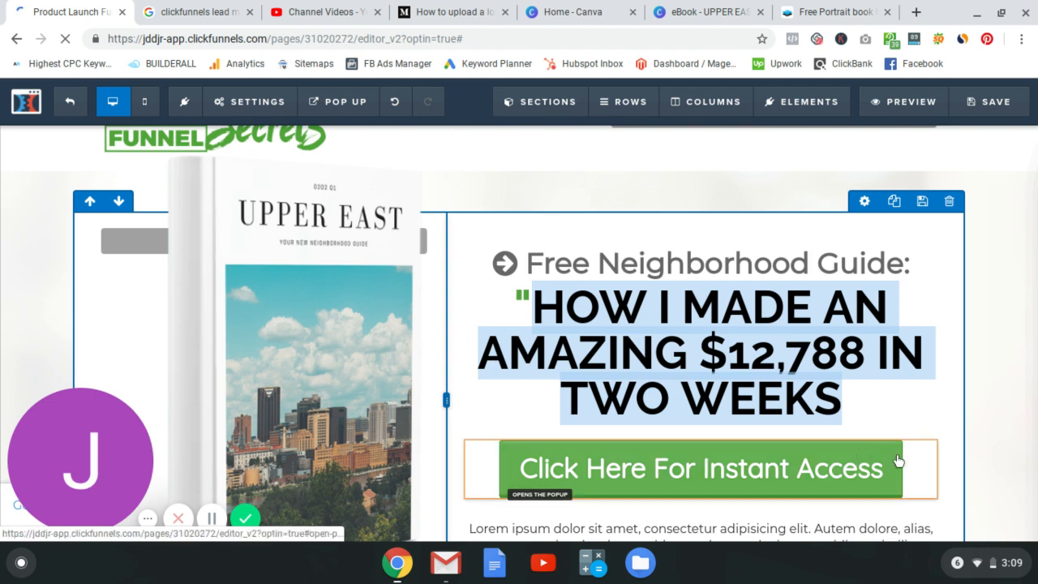
pyautogui.click(844, 403)
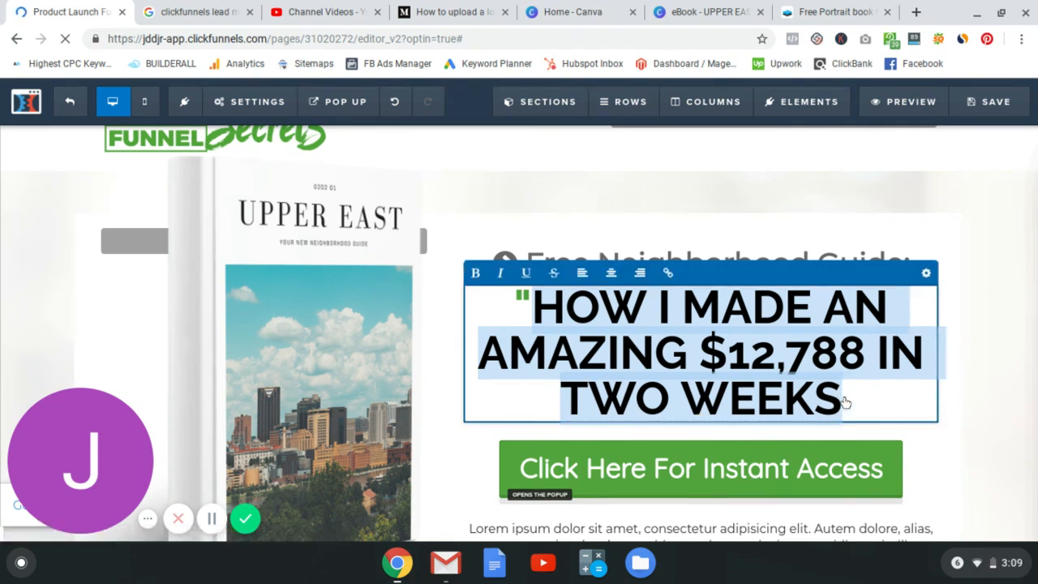
pyautogui.moveTo(844, 396); pyautogui.dragTo(515, 303)
pyautogui.press('BackSpace')
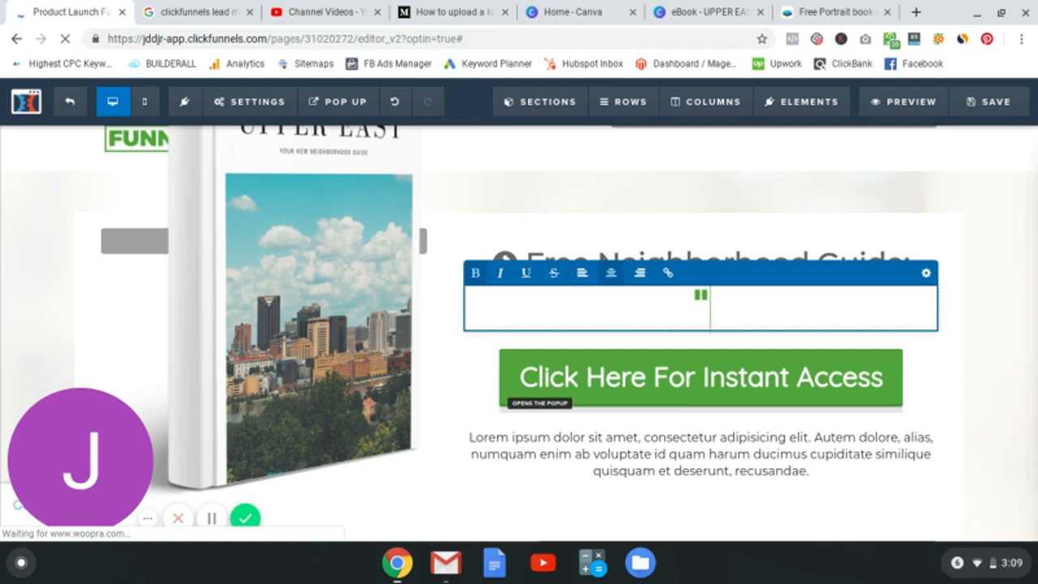
pyautogui.press('BackSpace')
pyautogui.write('\\')
pyautogui.press('BackSpace')
pyautogui.write('GET')
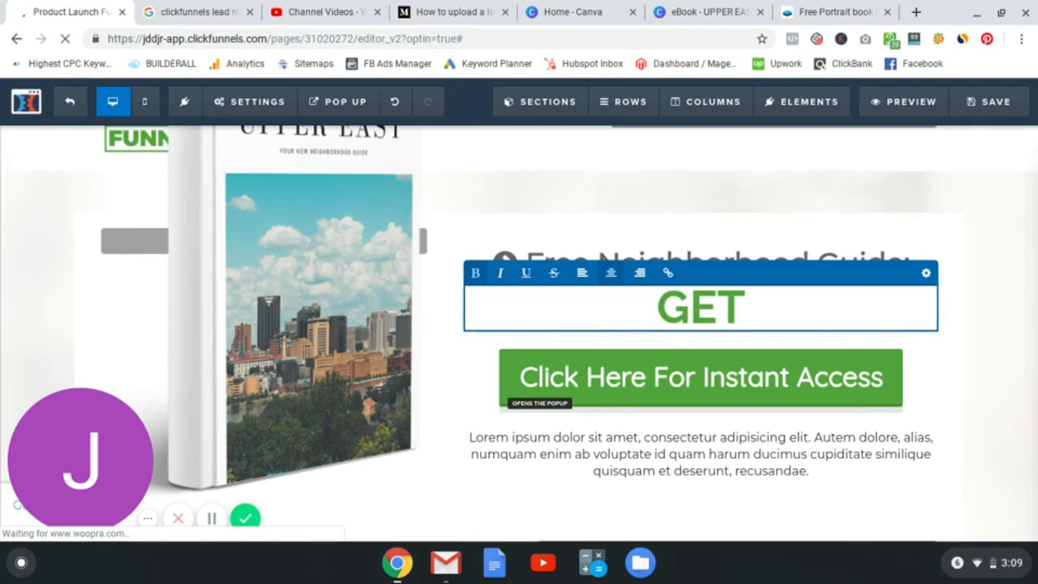
pyautogui.press('BackSpace')
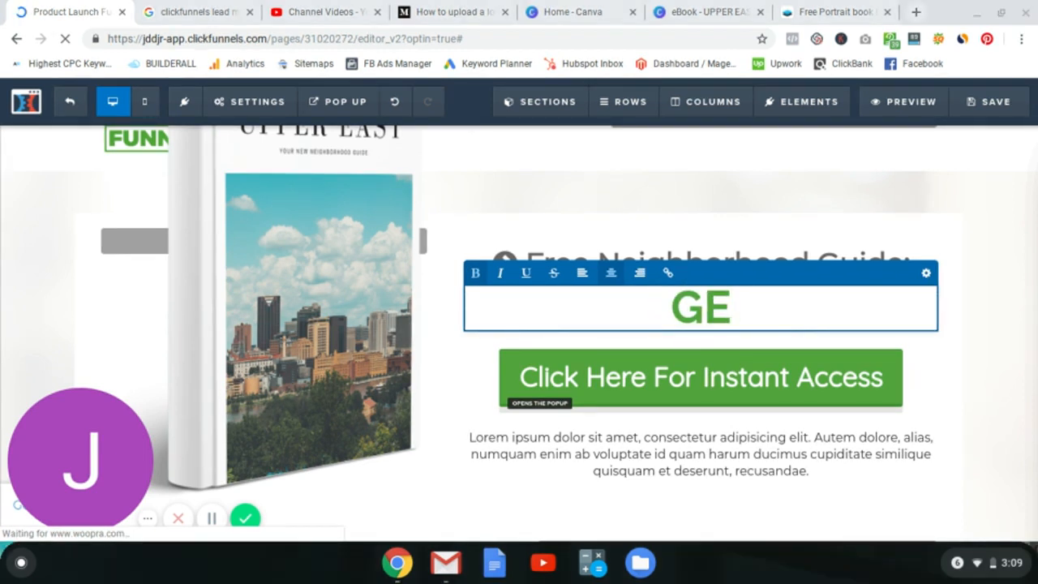
pyautogui.press('super')
pyautogui.write('e\\')
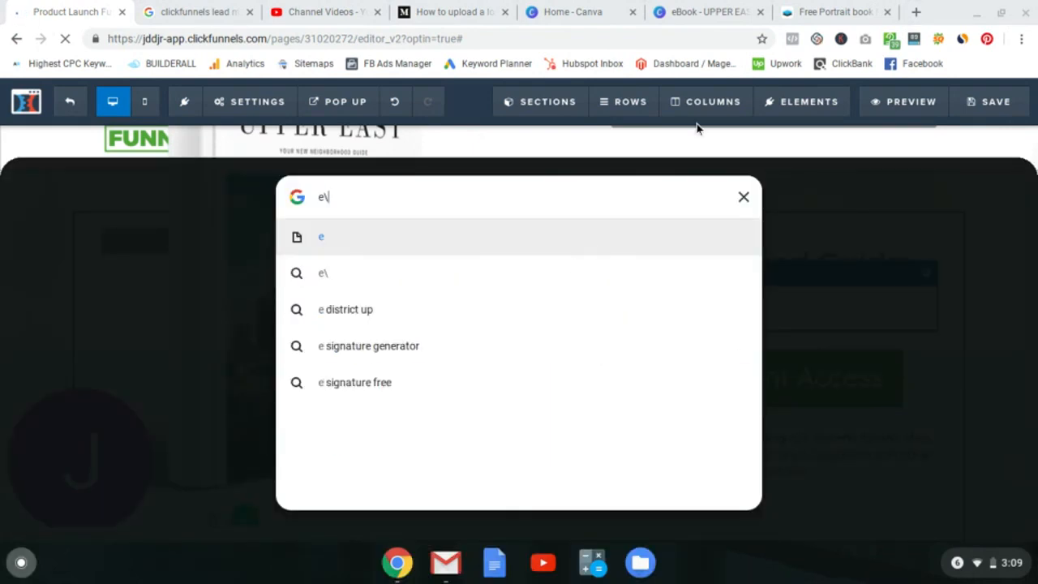
pyautogui.click(791, 309)
pyautogui.click(792, 314)
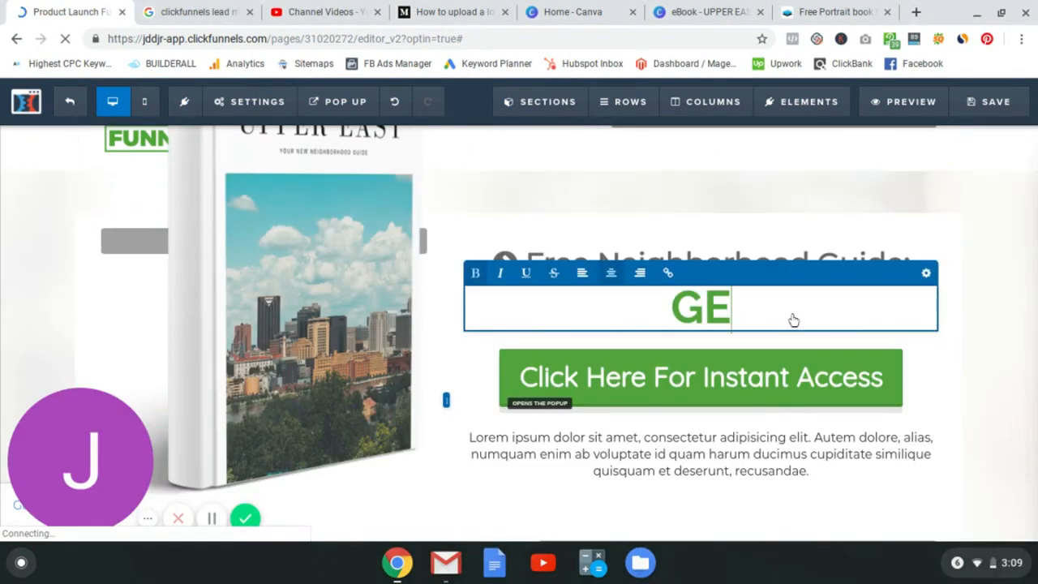
pyautogui.press('BackSpace')
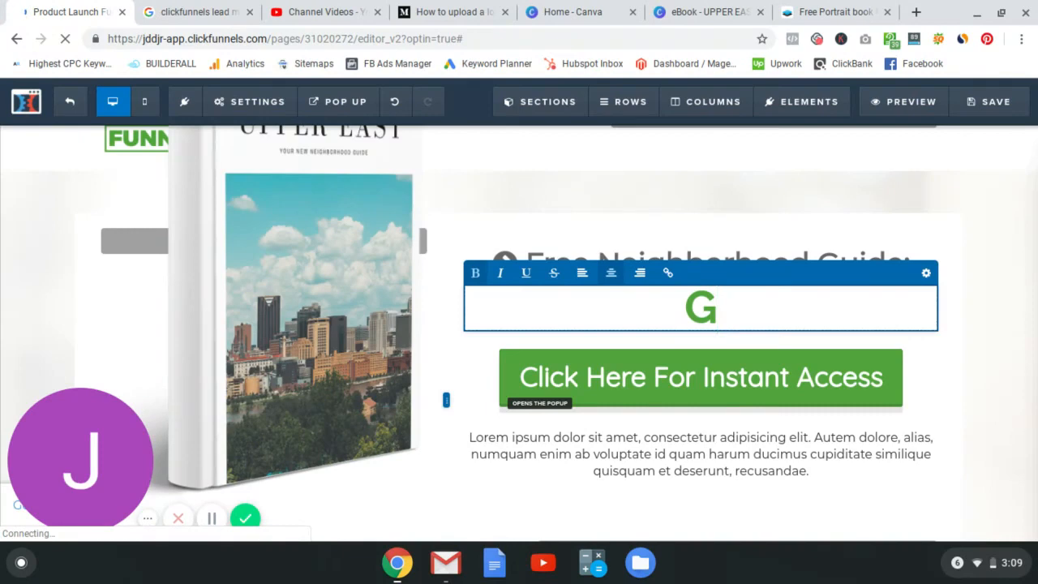
pyautogui.write('ET')
pyautogui.press('BackSpace')
pyautogui.press('BackSpace')
pyautogui.press('super')
pyautogui.write('e')
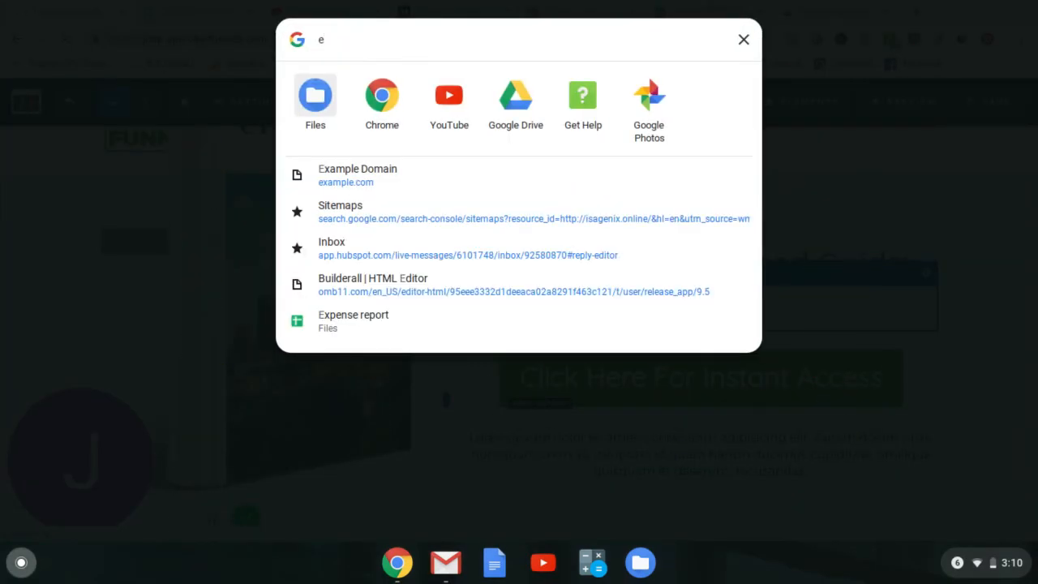
pyautogui.press('Escape')
pyautogui.press('Escape')
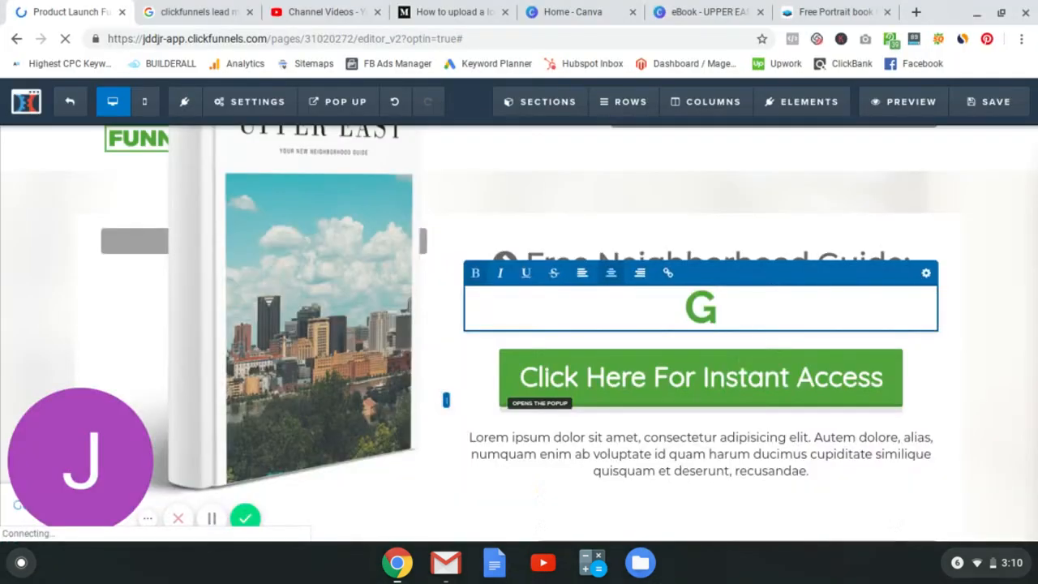
pyautogui.write('ET')
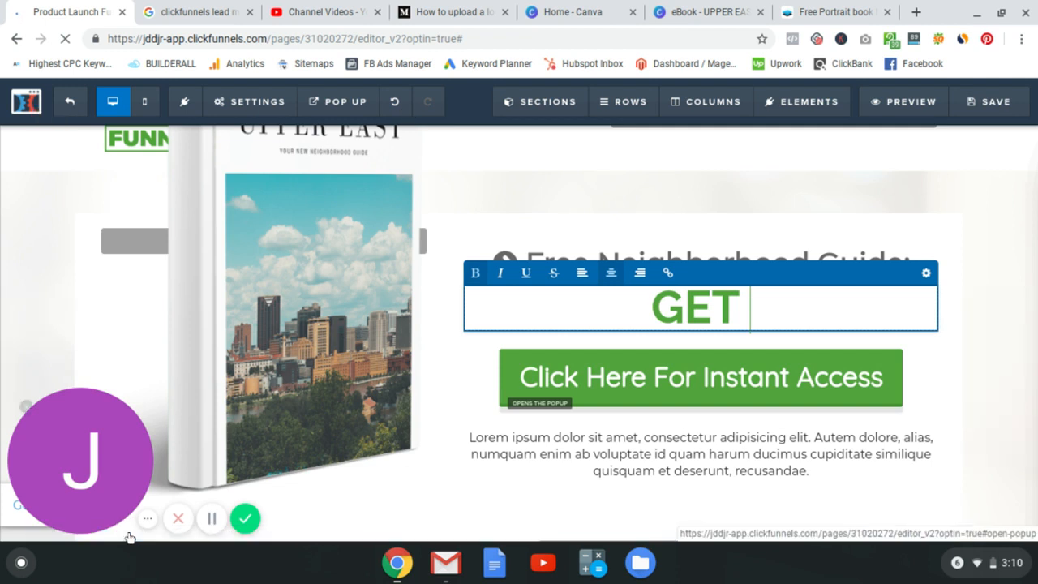
pyautogui.click(214, 522)
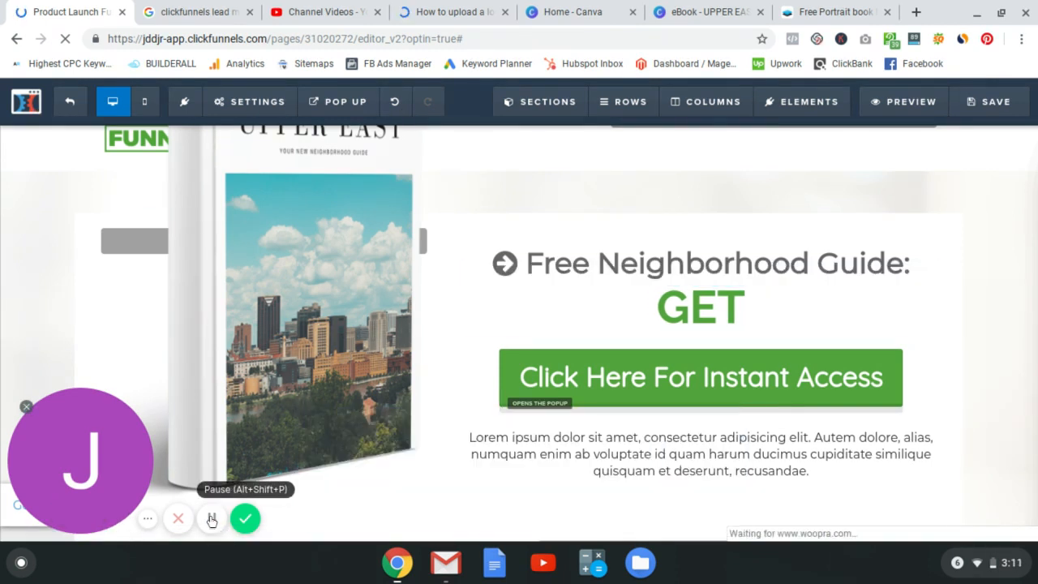
# Step: Change the green headline's text transform to Normal in its advanced style settings and close the settings
pyautogui.doubleClick(770, 312)
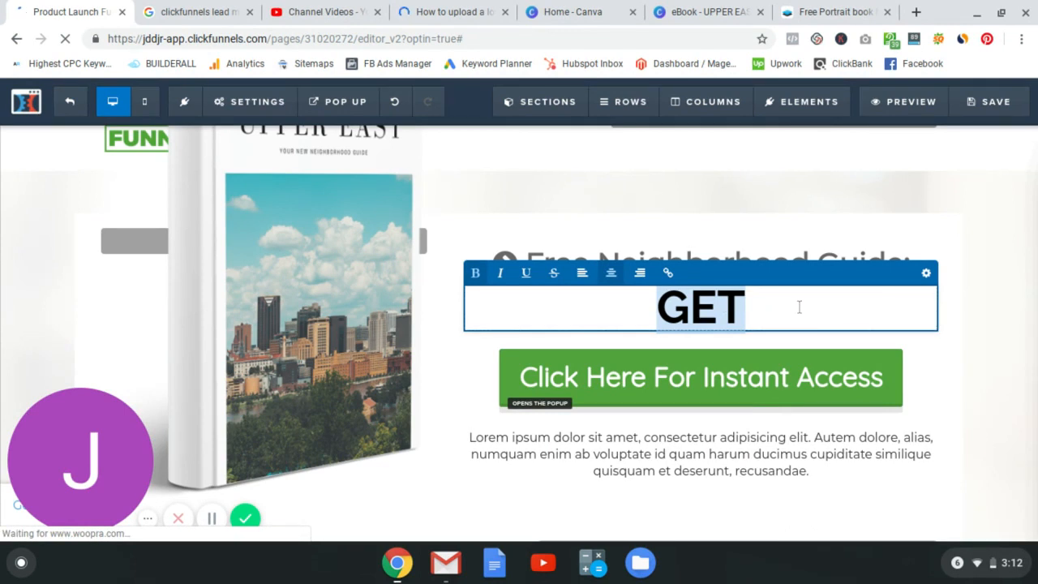
pyautogui.click(927, 275)
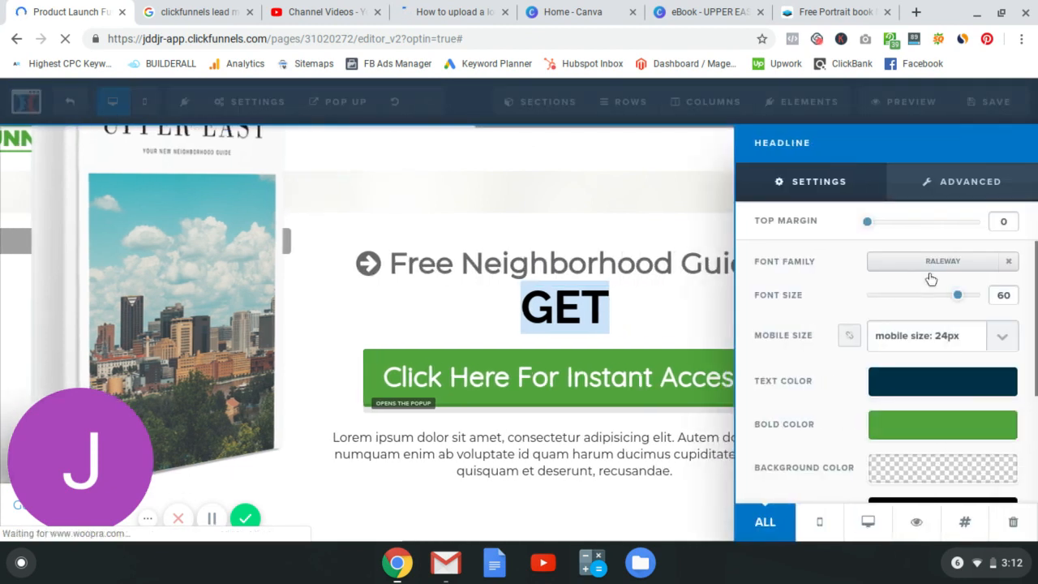
pyautogui.click(984, 186)
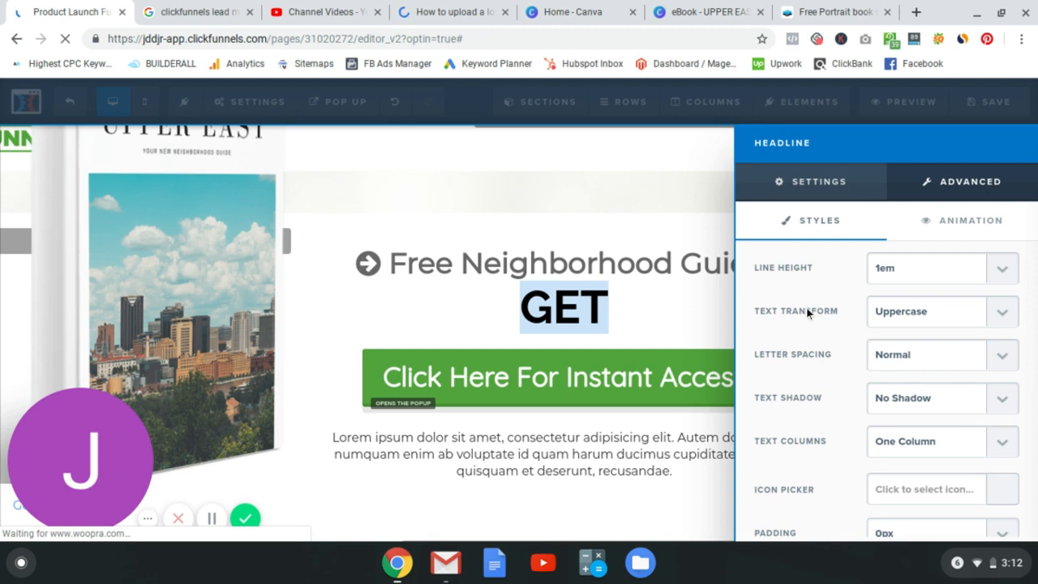
pyautogui.click(928, 316)
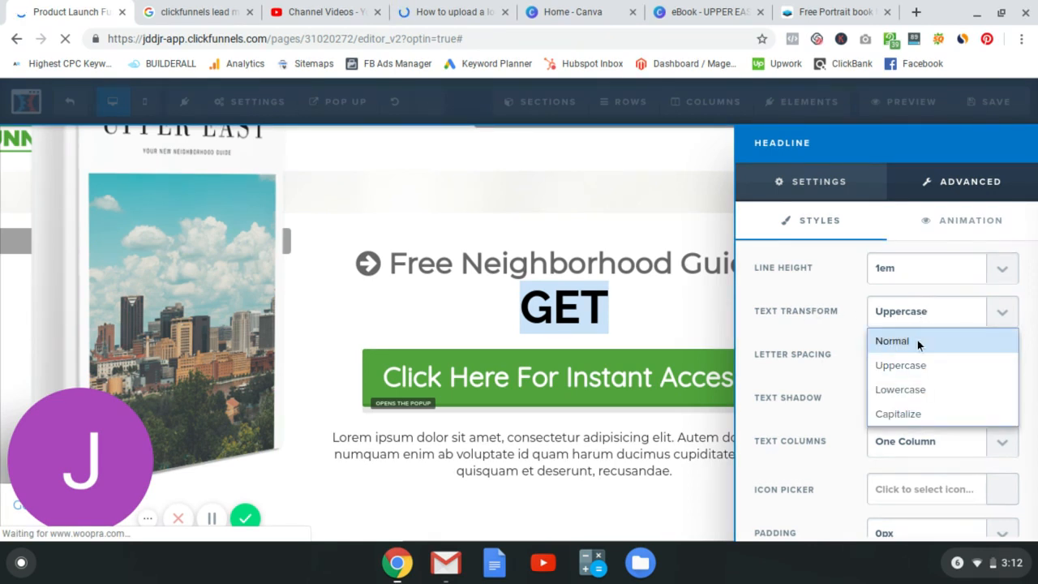
pyautogui.click(917, 340)
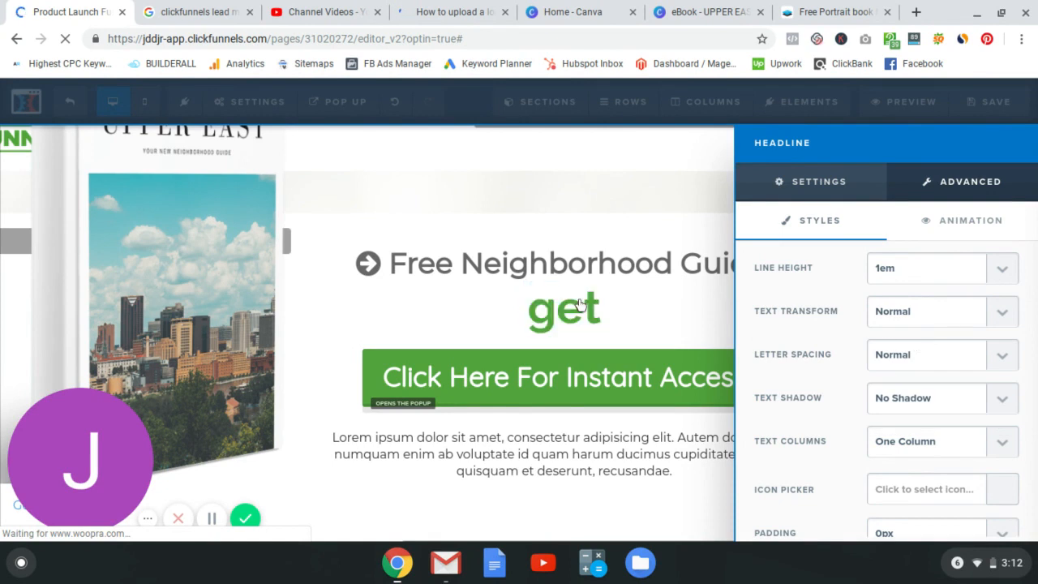
pyautogui.click(602, 308)
# Step: Retype the headline's lowercase "get" as "Get" with a capital G
pyautogui.click(764, 317)
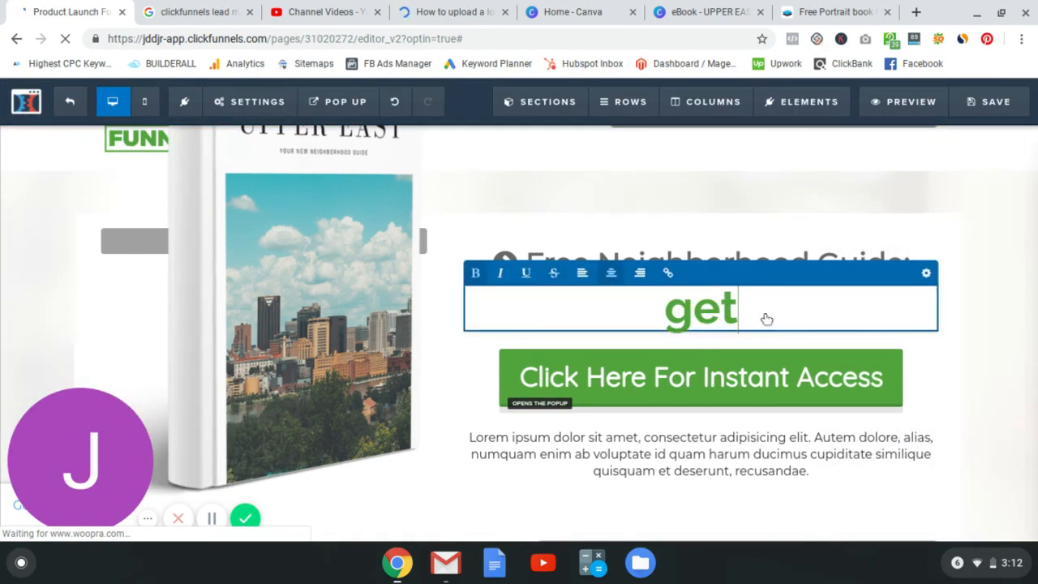
pyautogui.press('BackSpace')
pyautogui.press('BackSpace')
pyautogui.press('BackSpace')
pyautogui.write('Get')
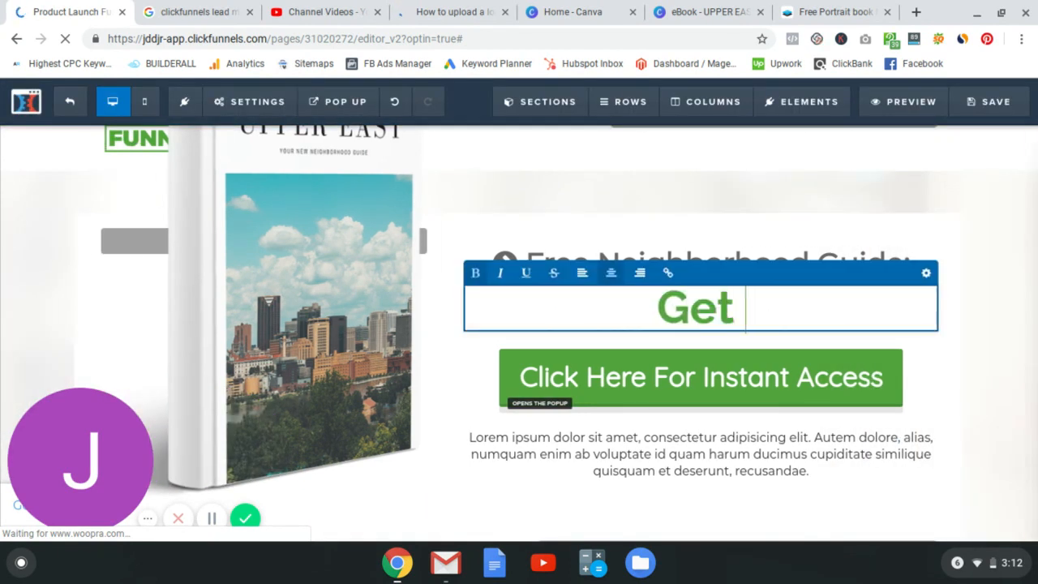
pyautogui.write(' The Bes')
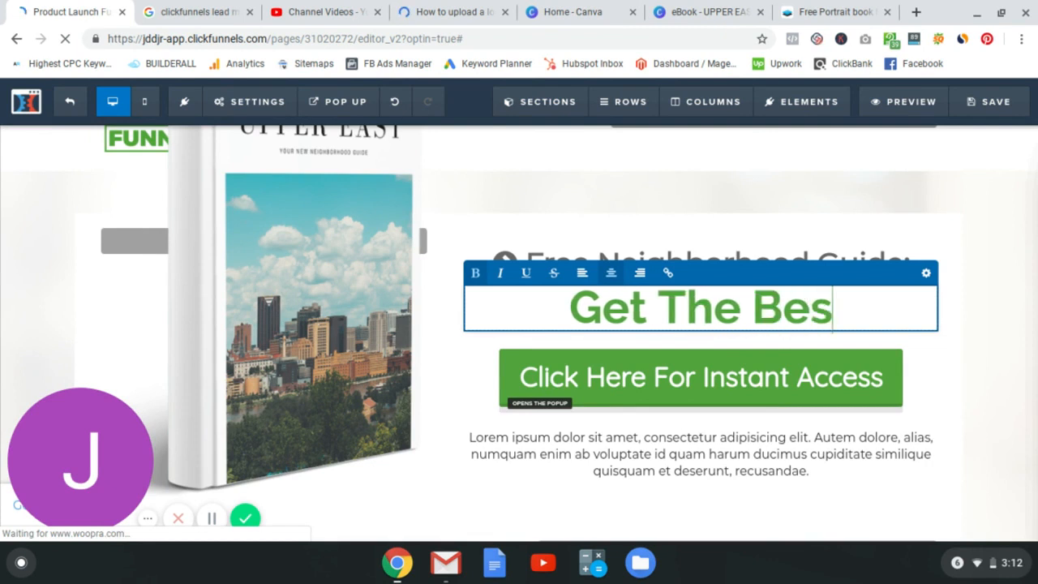
pyautogui.write('t Neigh')
pyautogui.press('BackSpace')
pyautogui.press('BackSpace')
pyautogui.press('BackSpace')
pyautogui.press('BackSpace')
pyautogui.press('BackSpace')
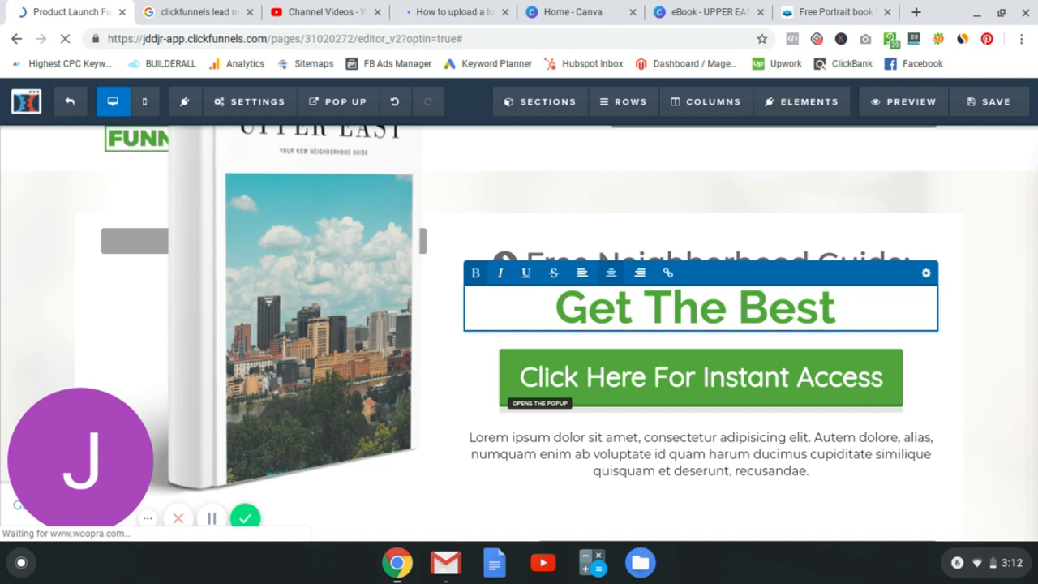
pyautogui.press('BackSpace')
pyautogui.press('BackSpace')
pyautogui.press('BackSpace')
pyautogui.press('BackSpace')
pyautogui.press('BackSpace')
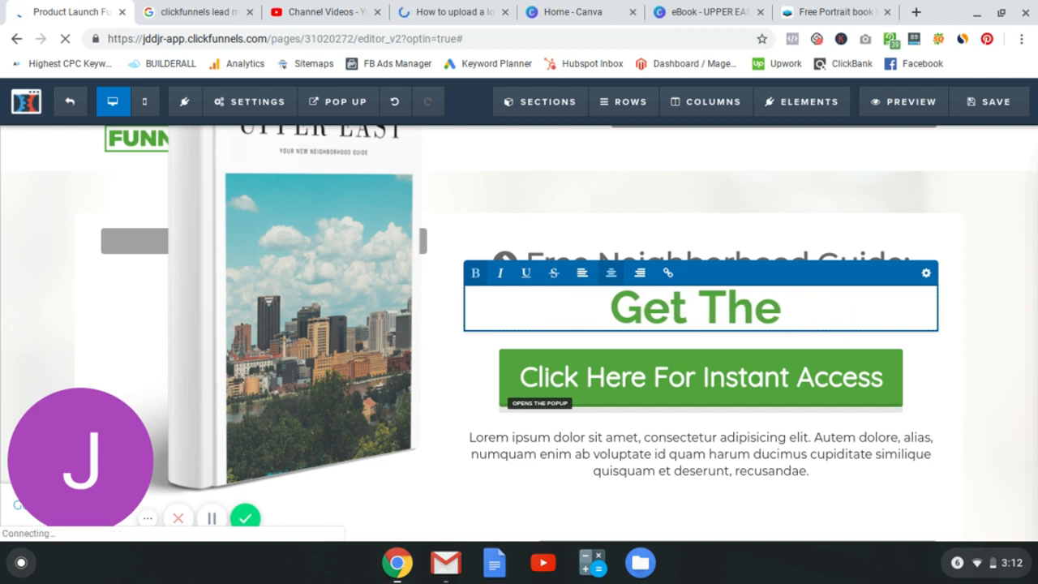
pyautogui.press('BackSpace')
pyautogui.press('BackSpace')
pyautogui.press('BackSpace')
# Step: Complete the green headline so it reads "Get To Know The Best Neighborhood In NYC!" and finish editing it
pyautogui.write('o Know ')
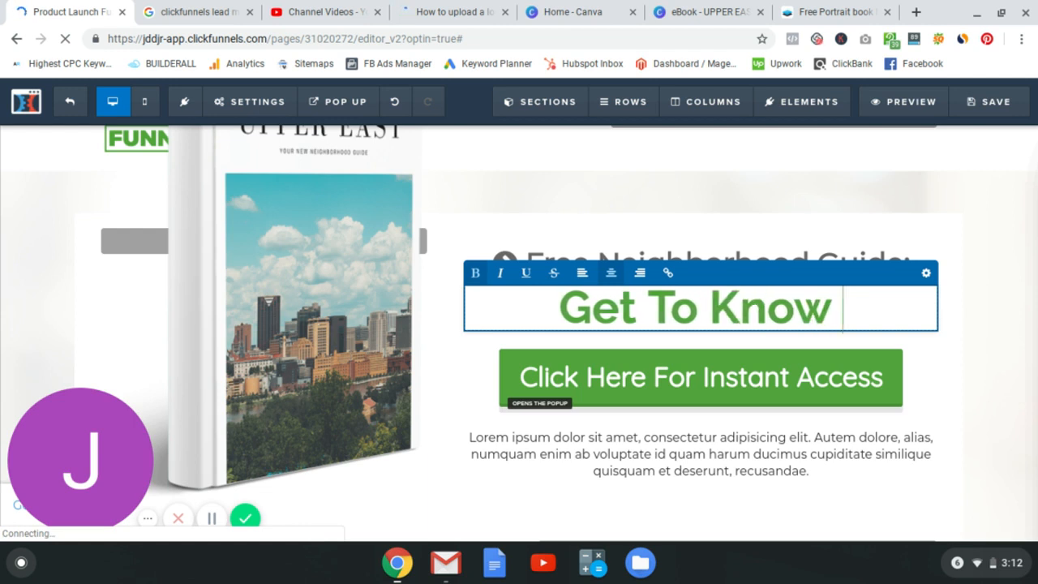
pyautogui.write('The Best Ne')
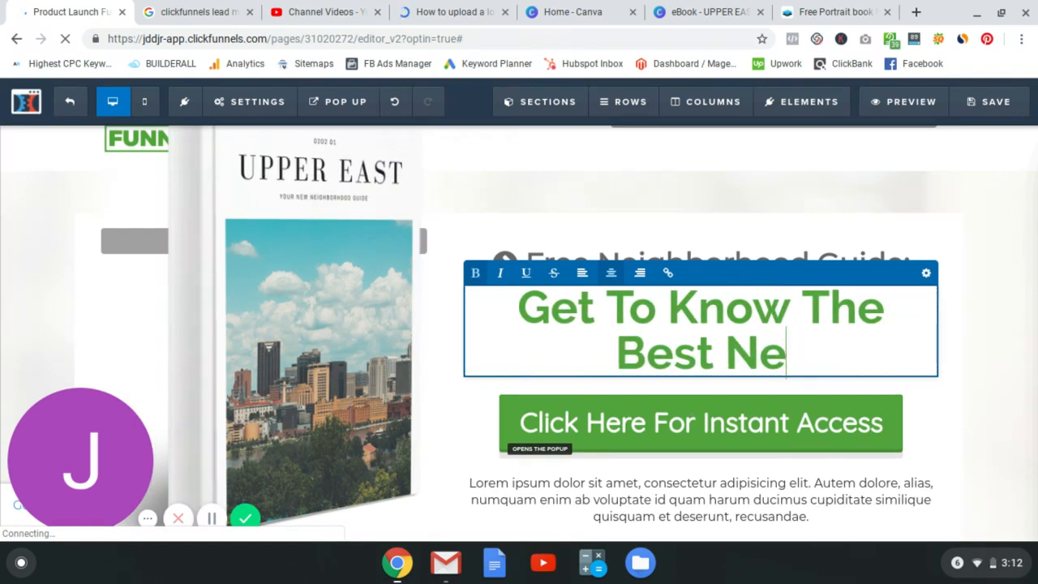
pyautogui.write('ighborhood I')
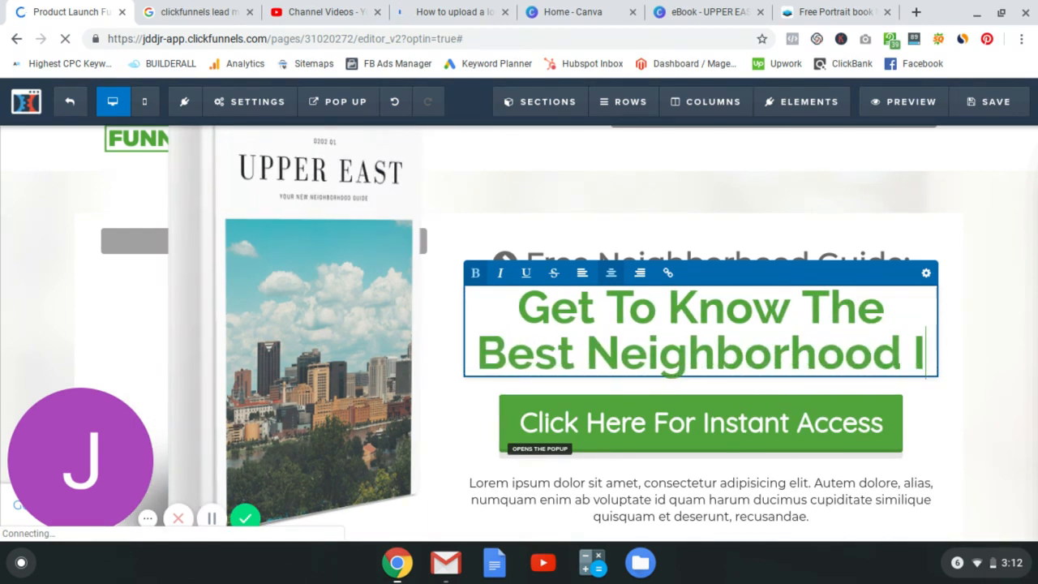
pyautogui.write('n NYC!')
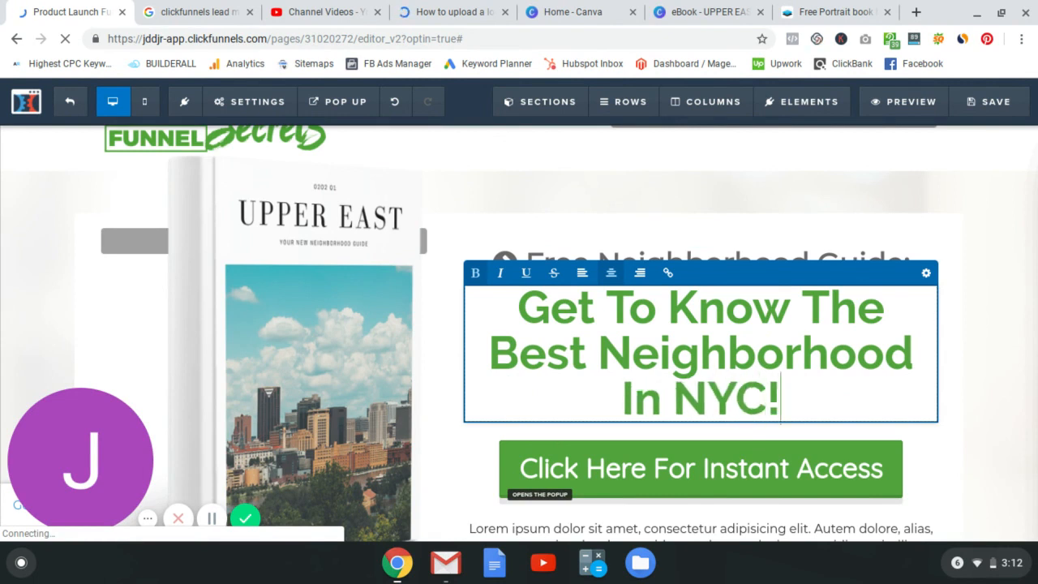
pyautogui.click(1011, 435)
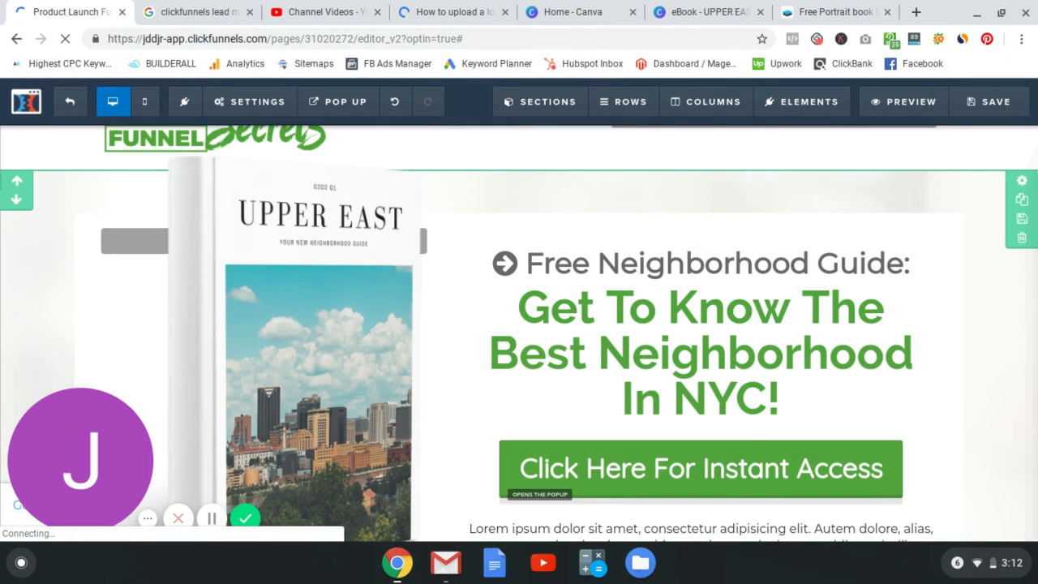
# Step: Review the page from the book section through the attention headline and the photo section for remaining template content
pyautogui.scroll(-1, 519, 333)
pyautogui.scroll(1, 519, 333)
pyautogui.scroll(-1, 519, 333)
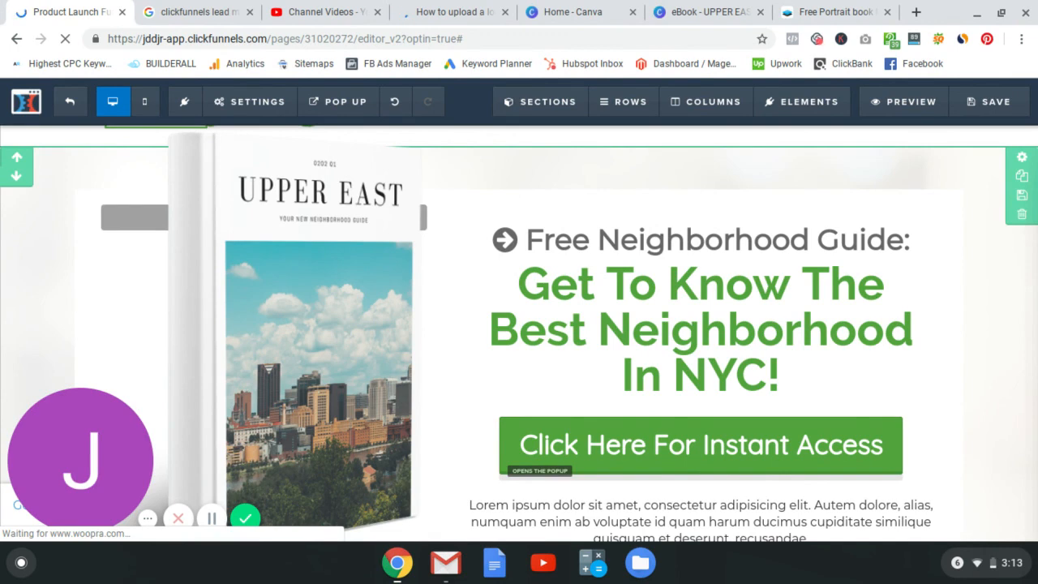
pyautogui.scroll(-4, 919, 381)
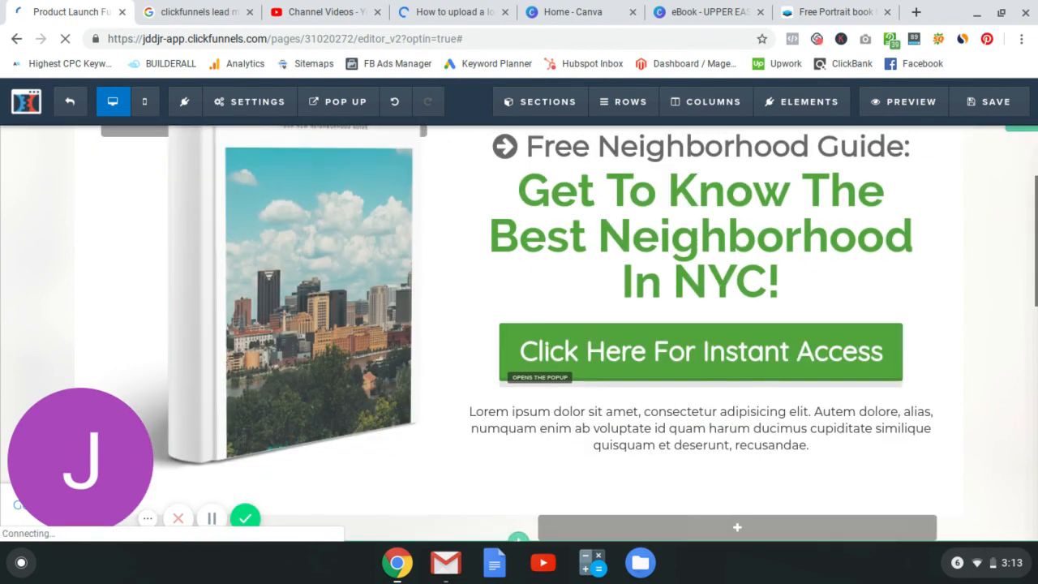
pyautogui.scroll(-6, 920, 381)
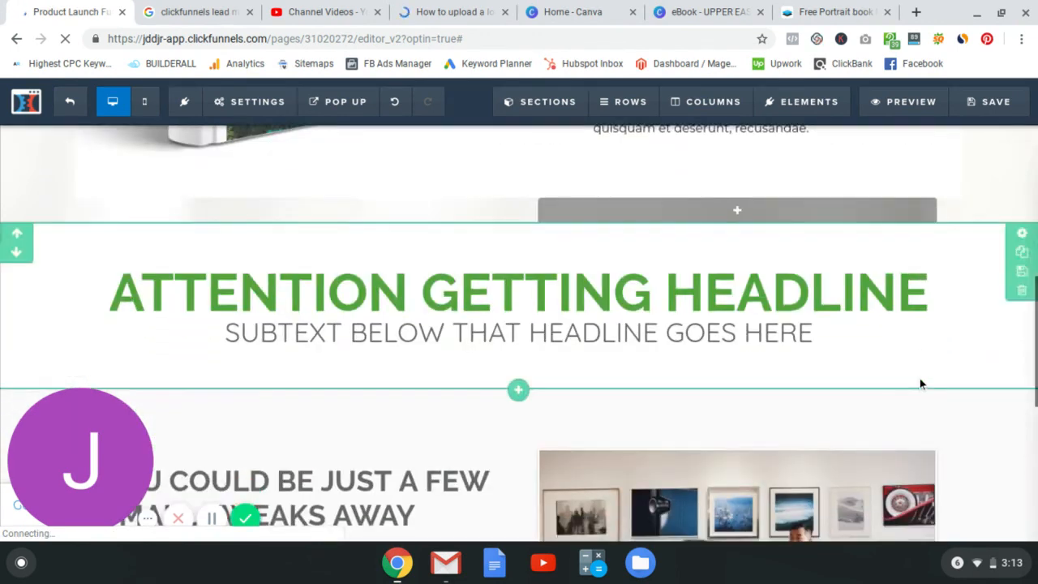
pyautogui.scroll(2, 919, 381)
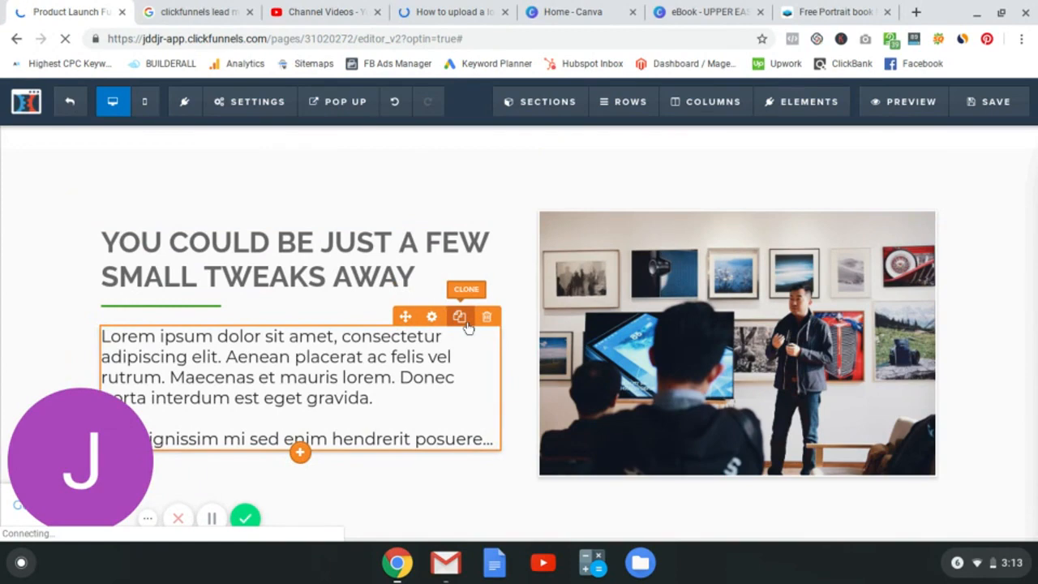
pyautogui.scroll(8, 506, 294)
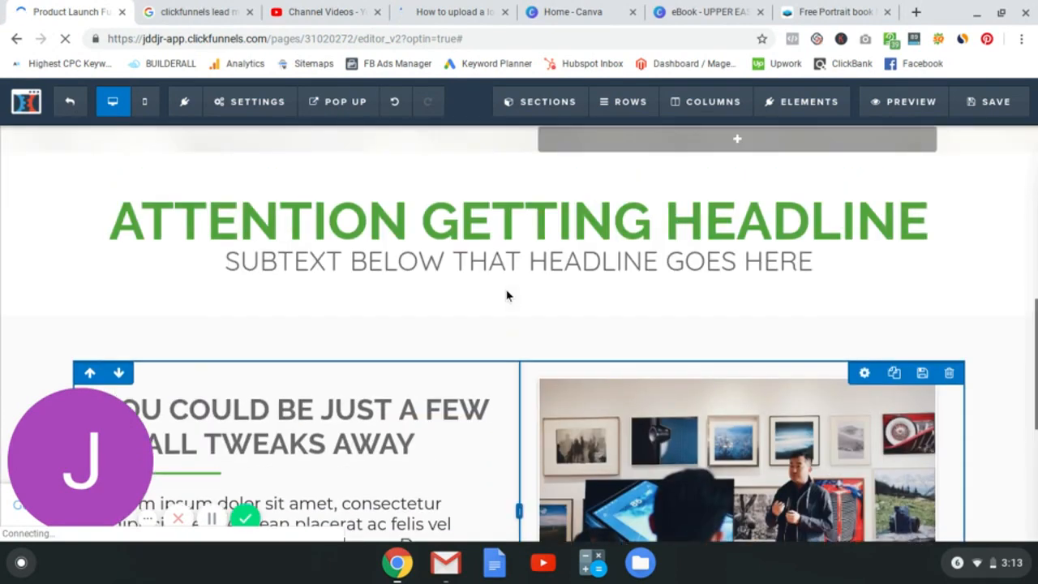
pyautogui.scroll(3, 700, 312)
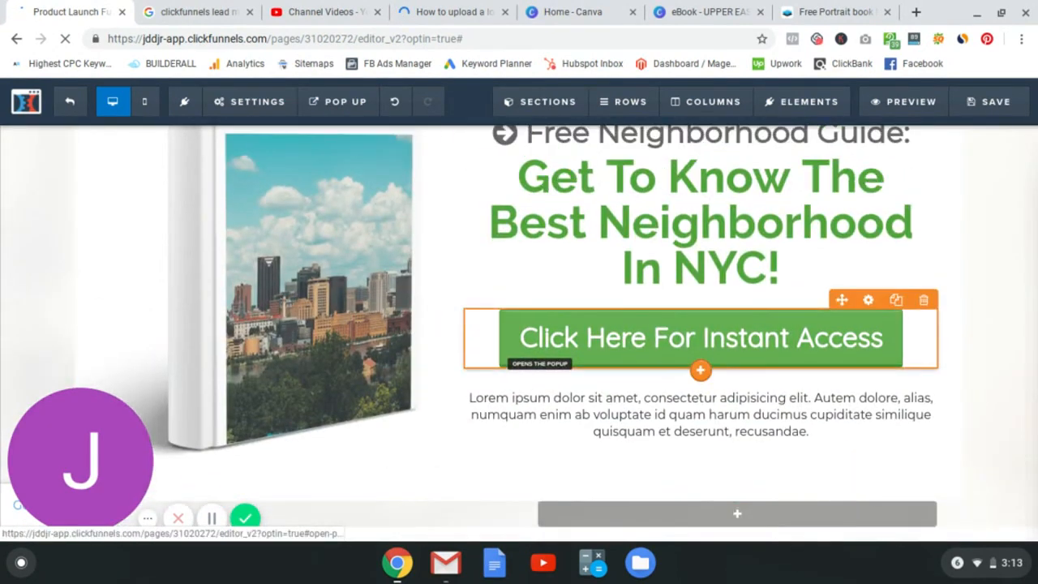
# Step: Delete the "Attention Getting Headline" and the row holding the subtext below it
pyautogui.scroll(-1, 701, 312)
pyautogui.scroll(1, 701, 312)
pyautogui.scroll(-5, 701, 312)
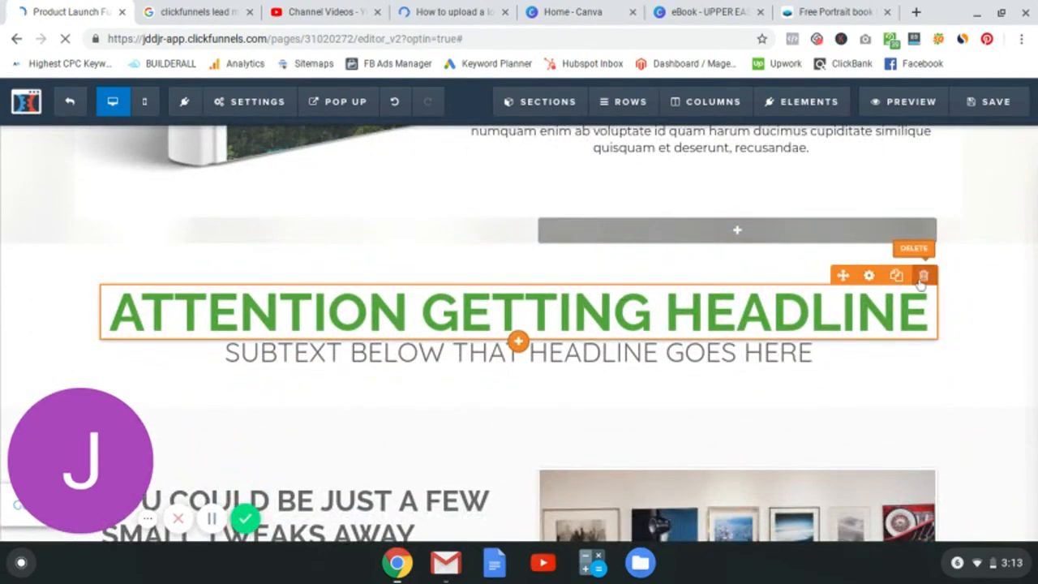
pyautogui.click(922, 276)
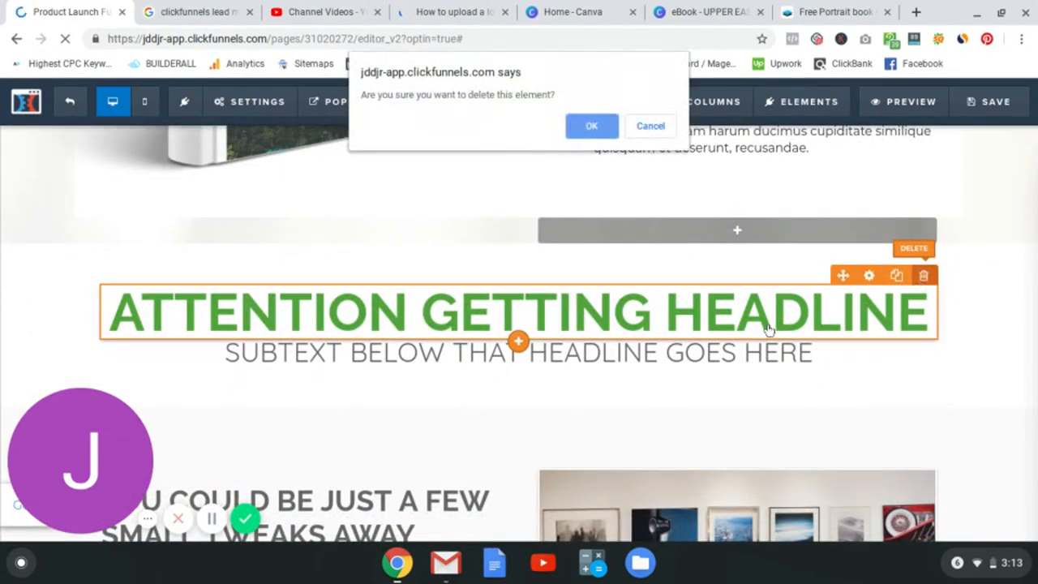
pyautogui.click(608, 120)
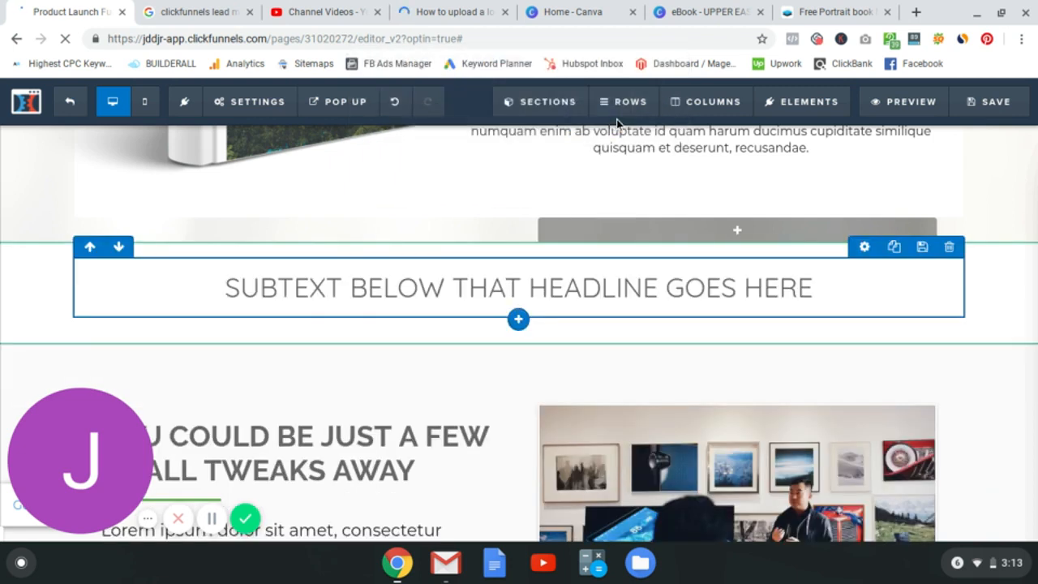
pyautogui.click(949, 258)
pyautogui.click(573, 121)
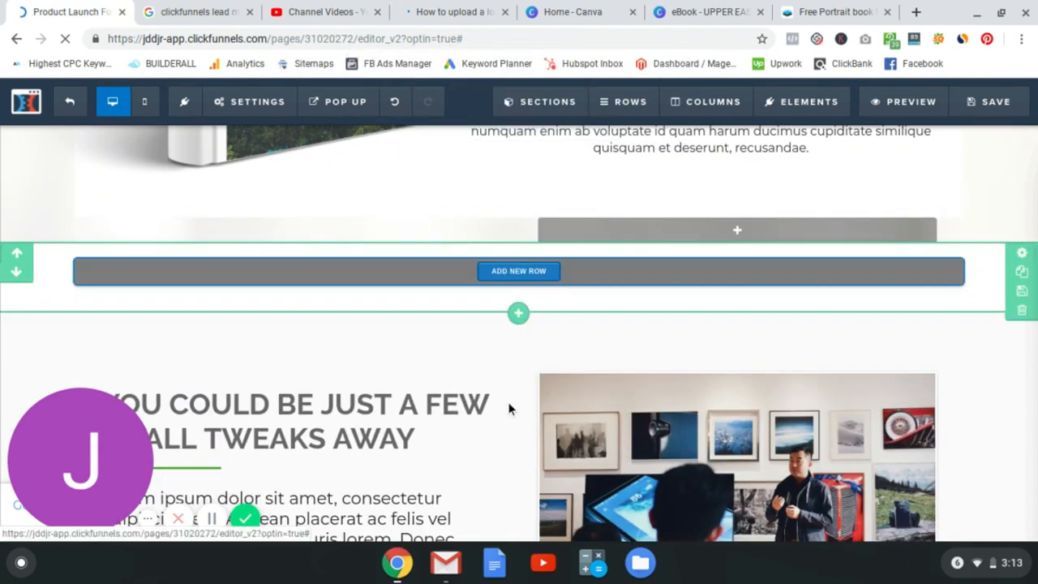
# Step: Delete the "You Could Be Just A Few Small Tweaks Away" headline and the remaining row with the lorem ipsum text and photo
pyautogui.click(486, 377)
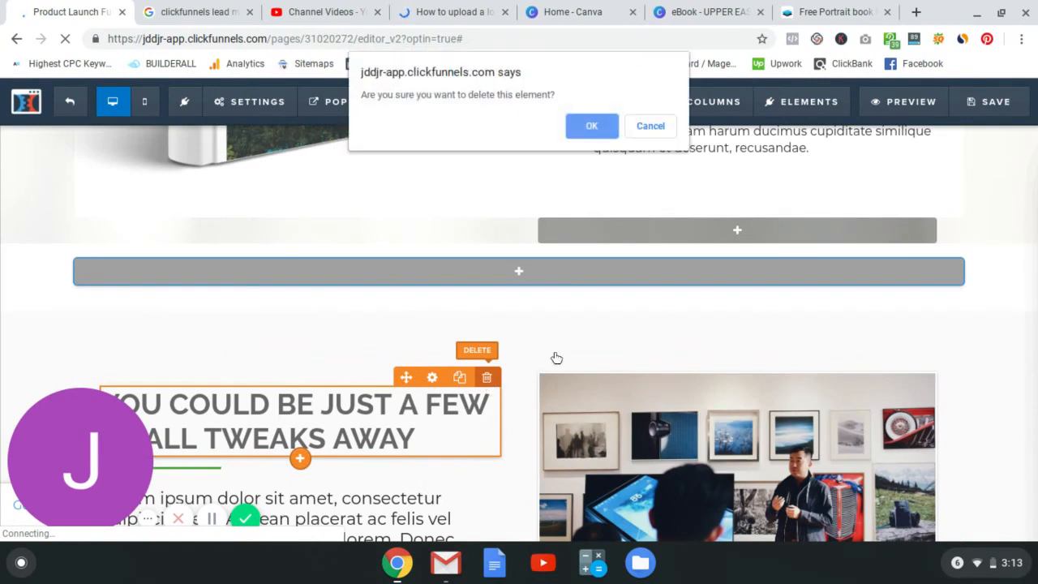
pyautogui.click(592, 128)
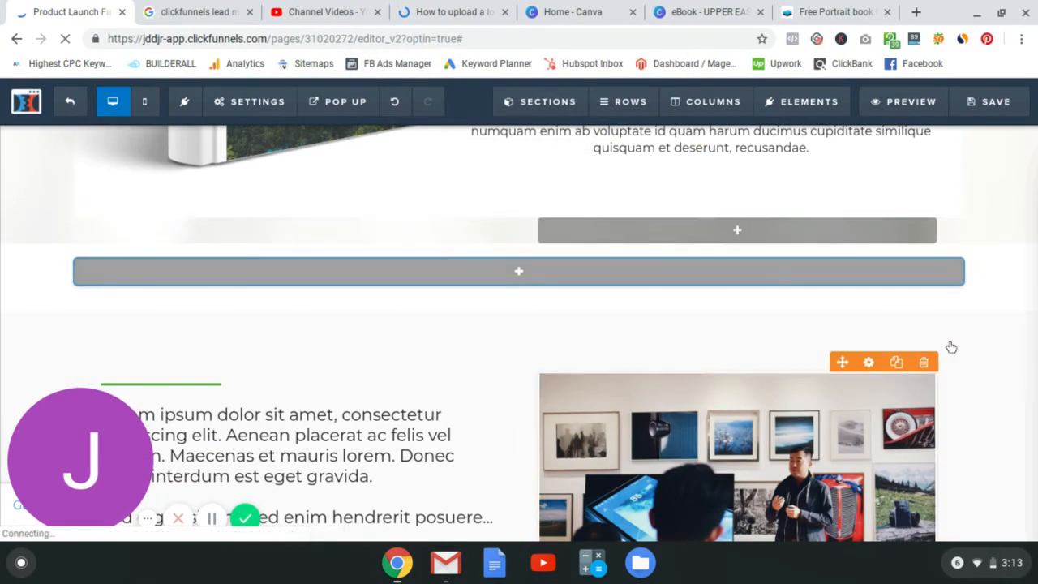
pyautogui.click(949, 345)
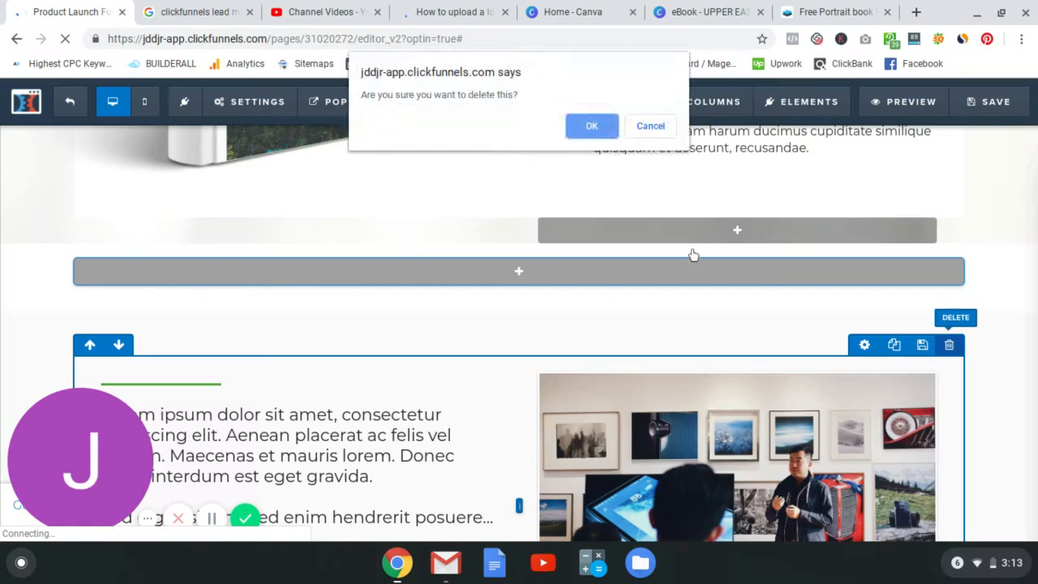
pyautogui.click(593, 128)
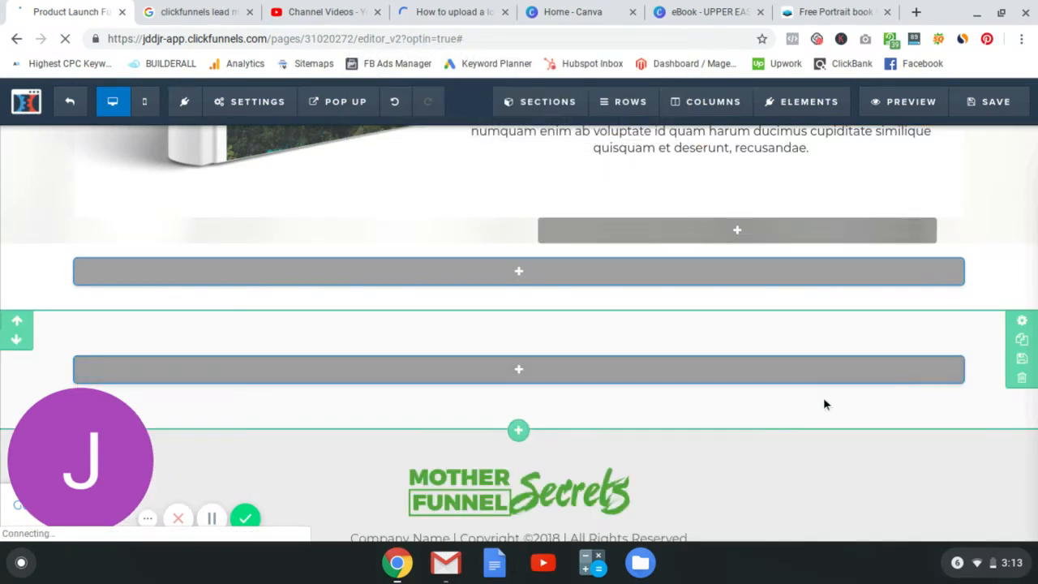
# Step: Delete the two empty sections above the footer
pyautogui.click(1021, 378)
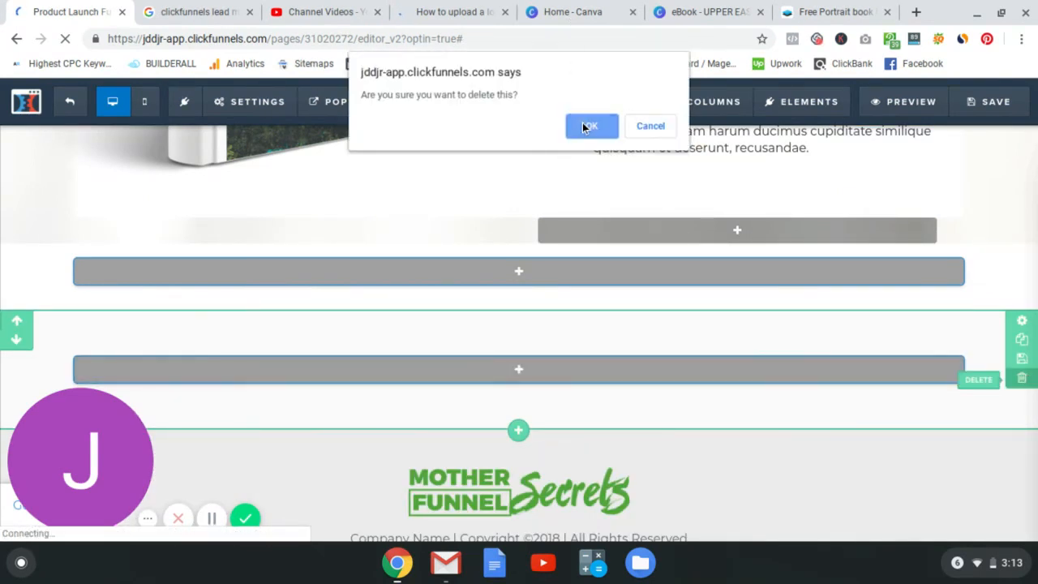
pyautogui.click(585, 127)
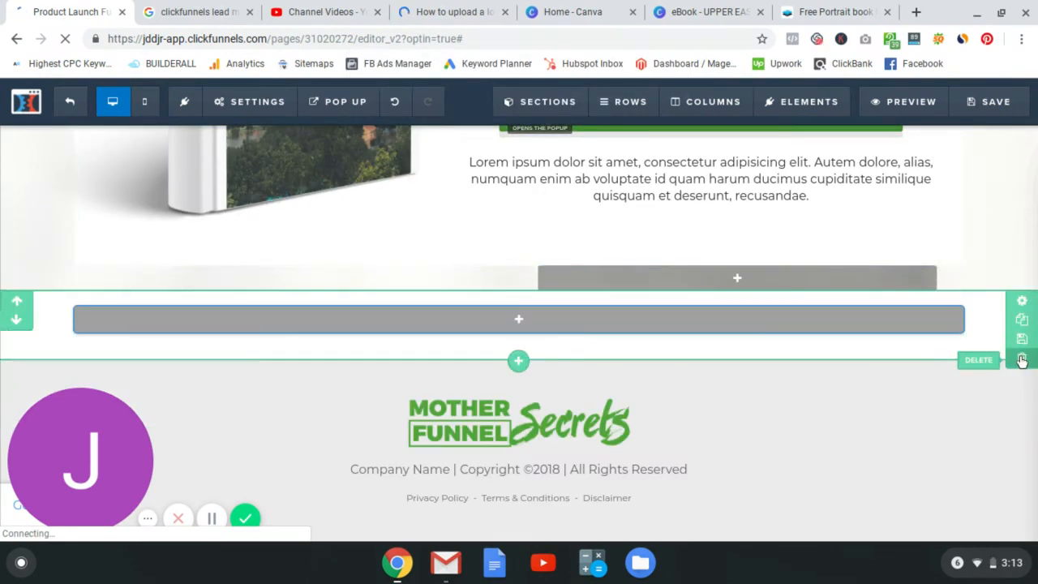
pyautogui.click(1021, 360)
pyautogui.click(592, 128)
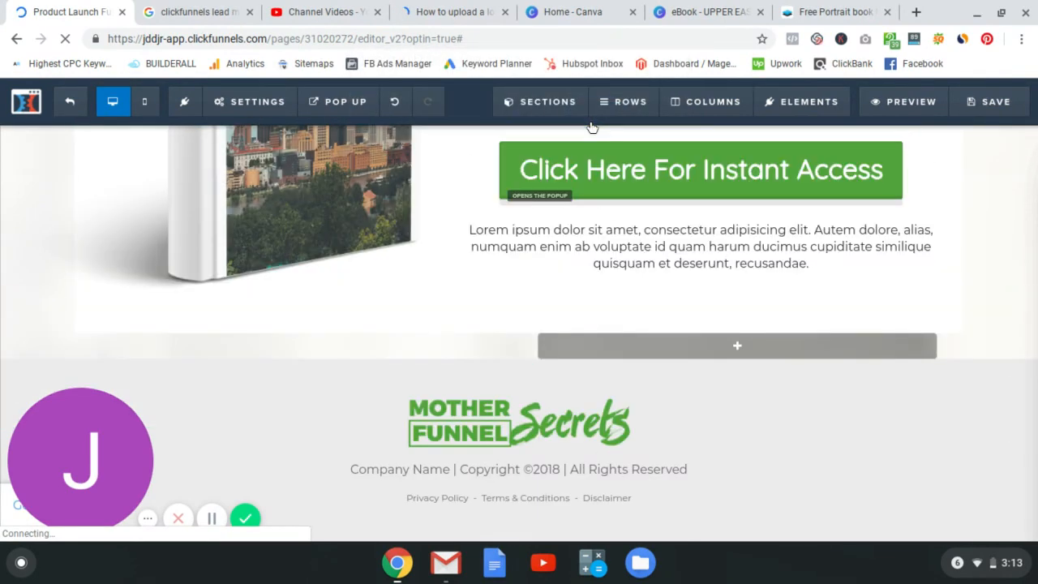
# Step: Delete the two-column row directly above the footer and try to undo that deletion
pyautogui.moveTo(686, 347)
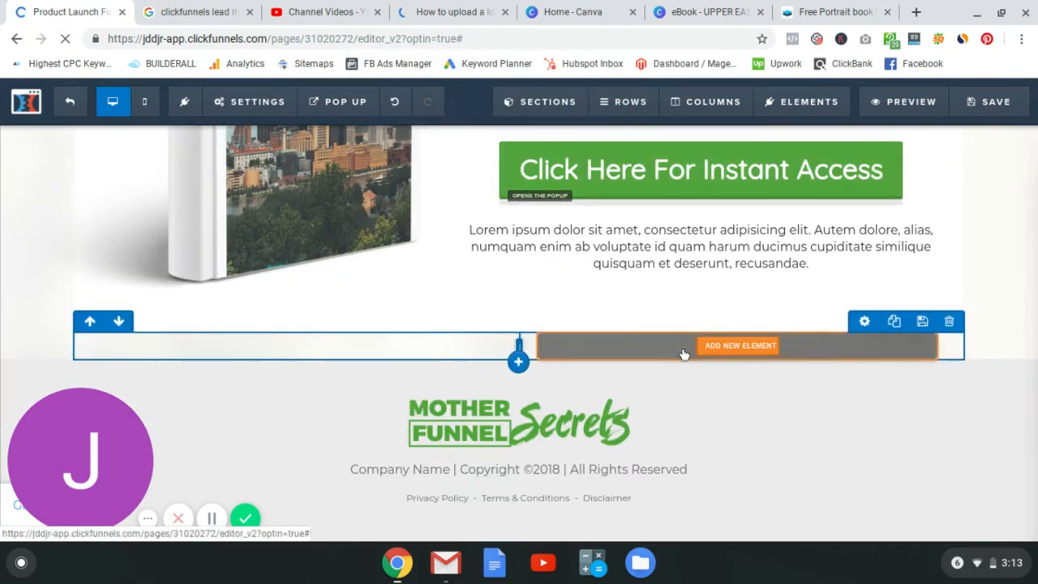
pyautogui.click(948, 321)
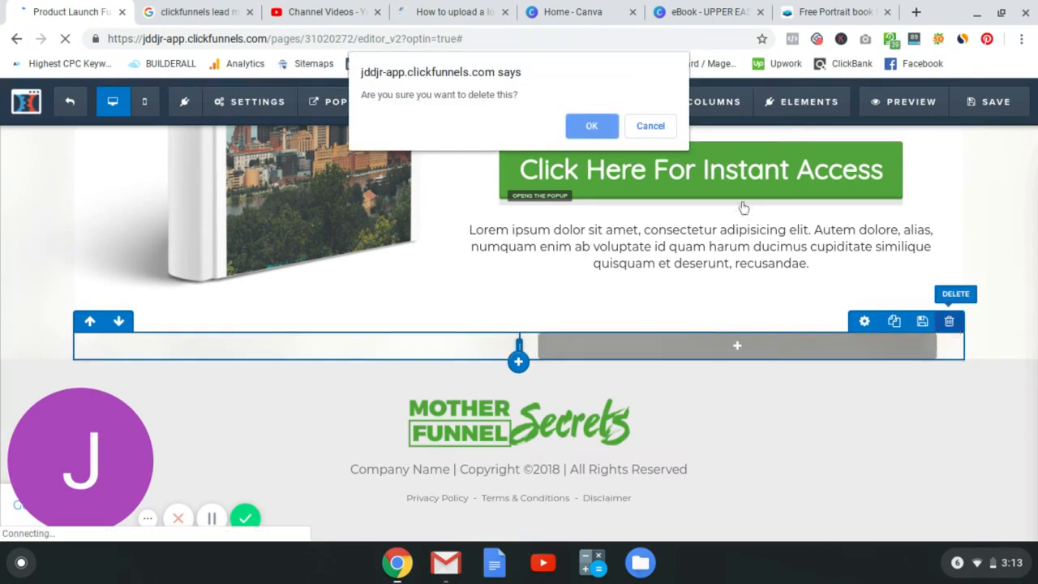
pyautogui.click(570, 120)
pyautogui.scroll(2, 717, 281)
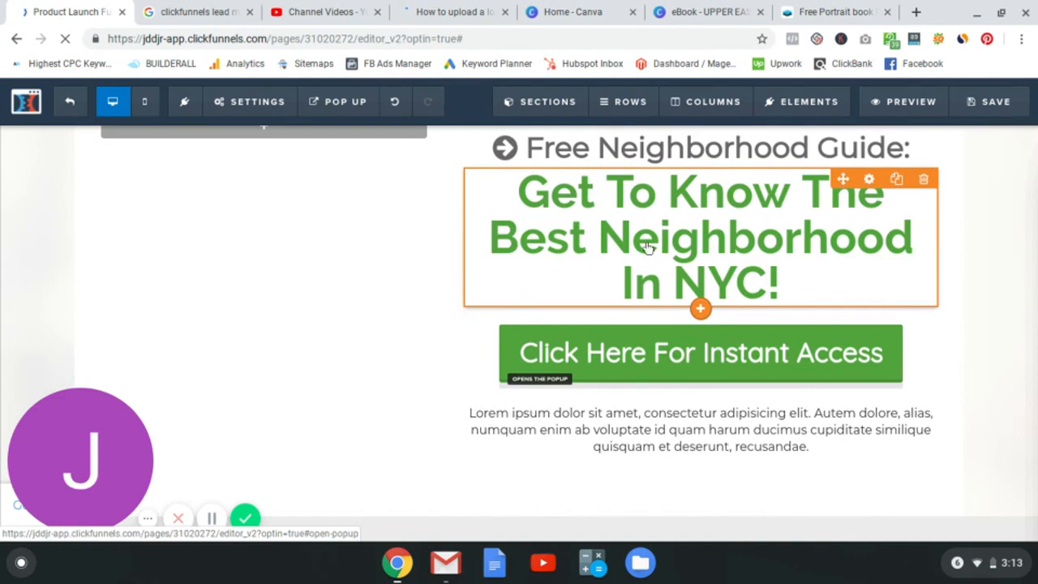
pyautogui.click(397, 101)
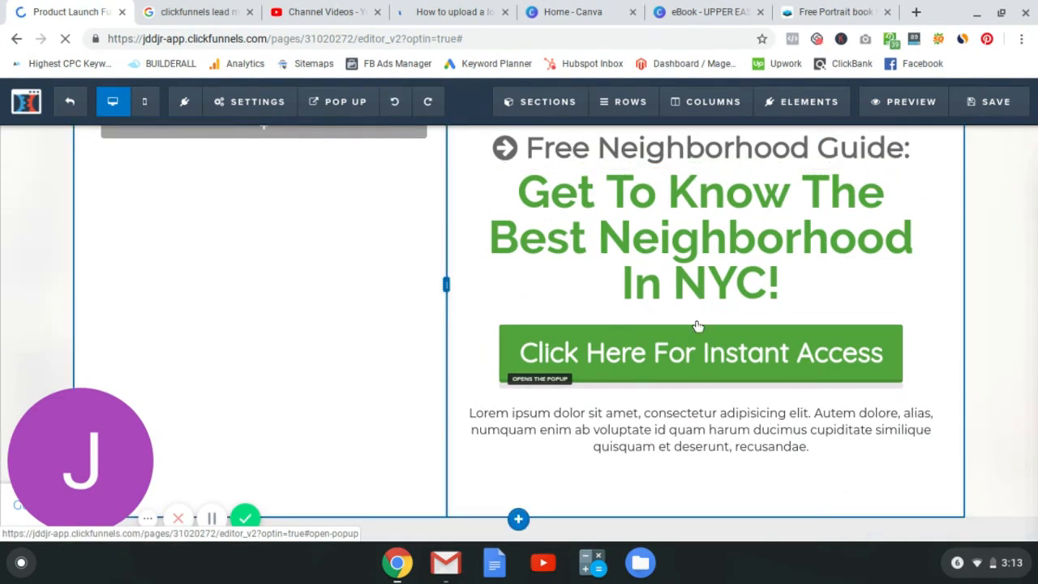
# Step: Add an image element to the empty column beside the "Free Neighborhood Guide:" text
pyautogui.scroll(1, 697, 325)
pyautogui.scroll(1, 697, 325)
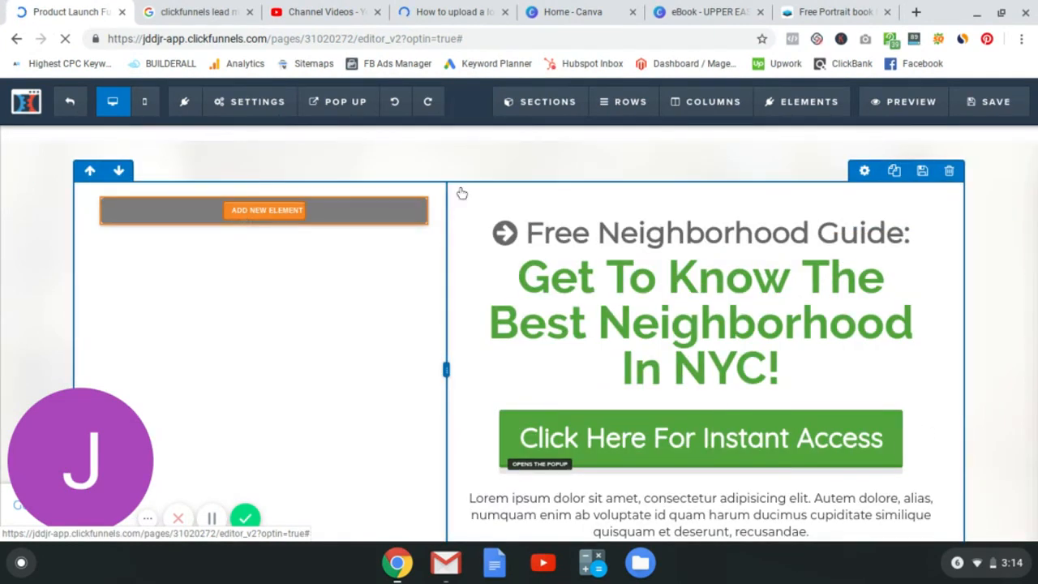
pyautogui.click(370, 205)
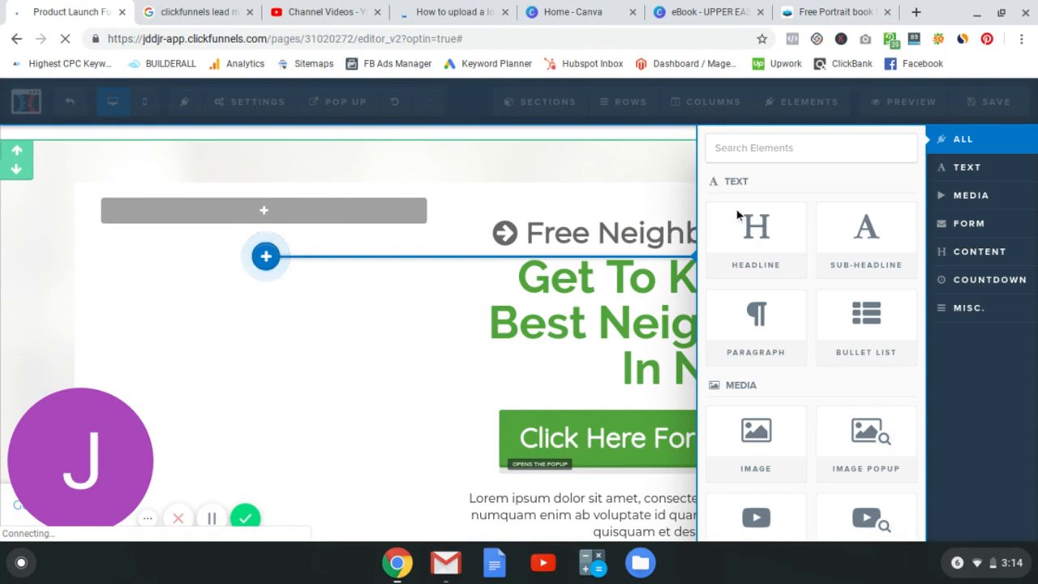
pyautogui.click(266, 216)
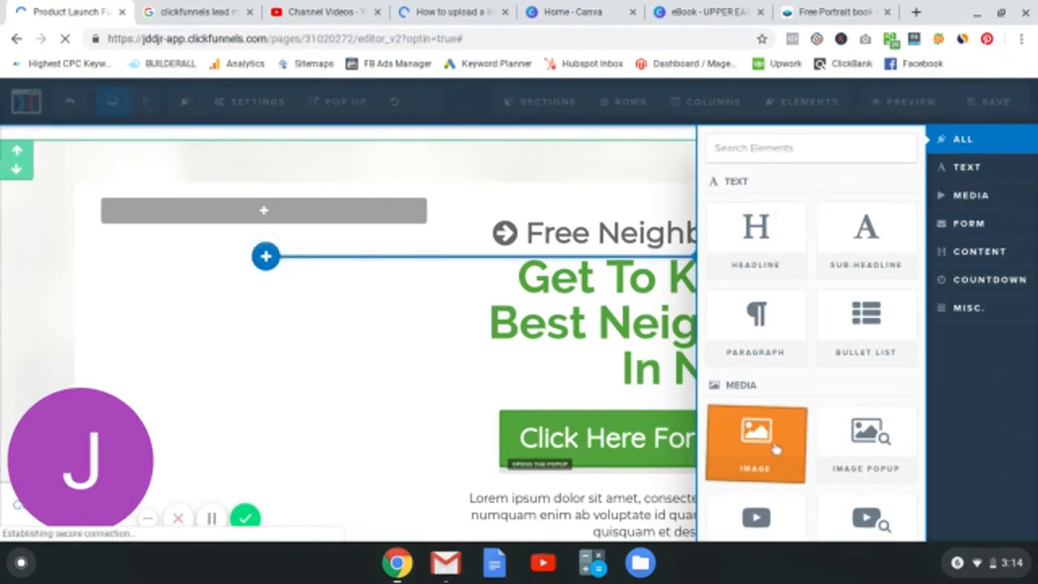
pyautogui.click(775, 448)
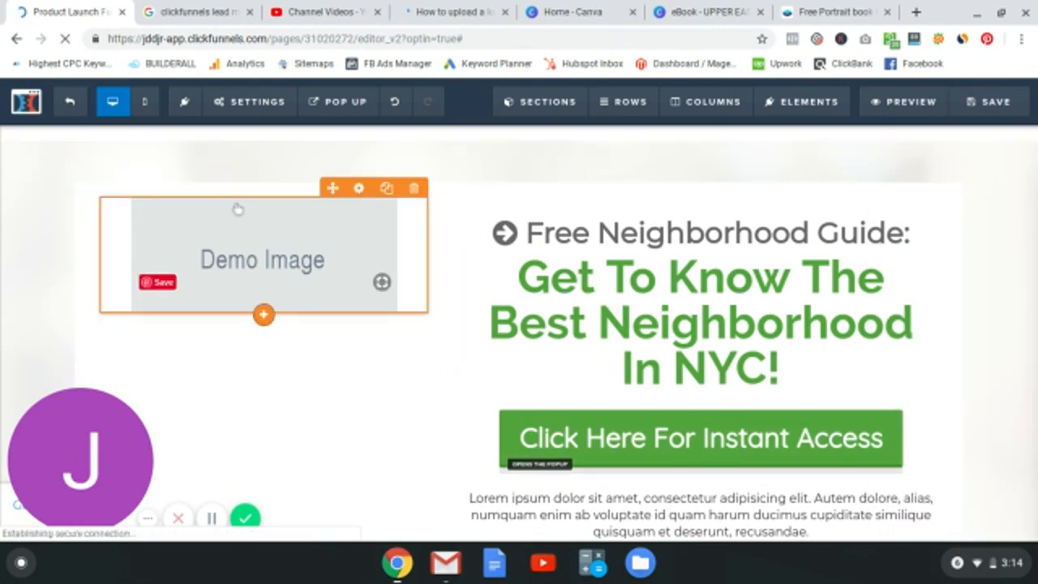
# Step: Replace the demo image with the uploaded "UPPER EAST" book mockup from the image library
pyautogui.click(361, 188)
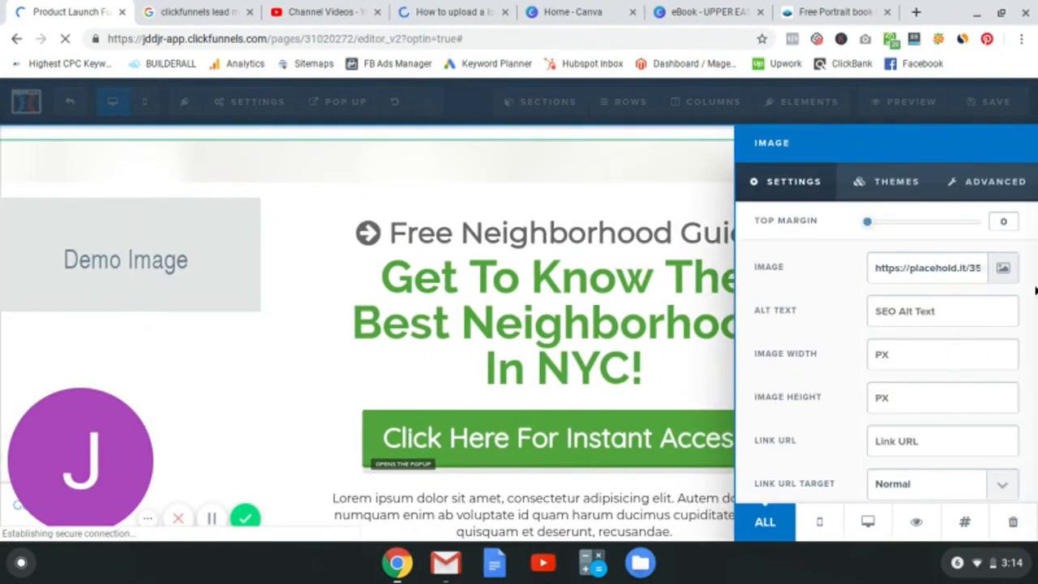
pyautogui.click(1004, 274)
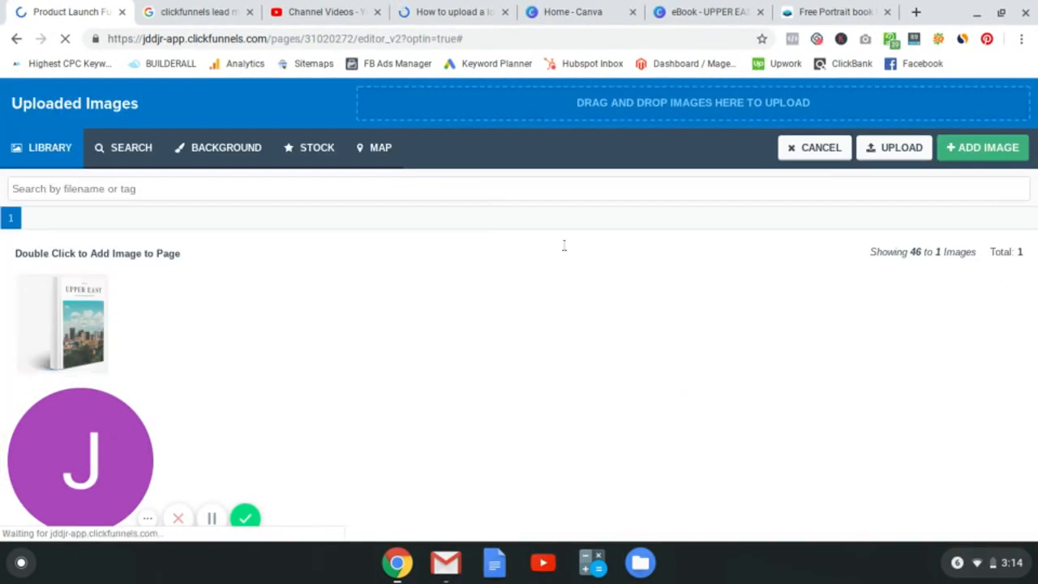
pyautogui.click(85, 320)
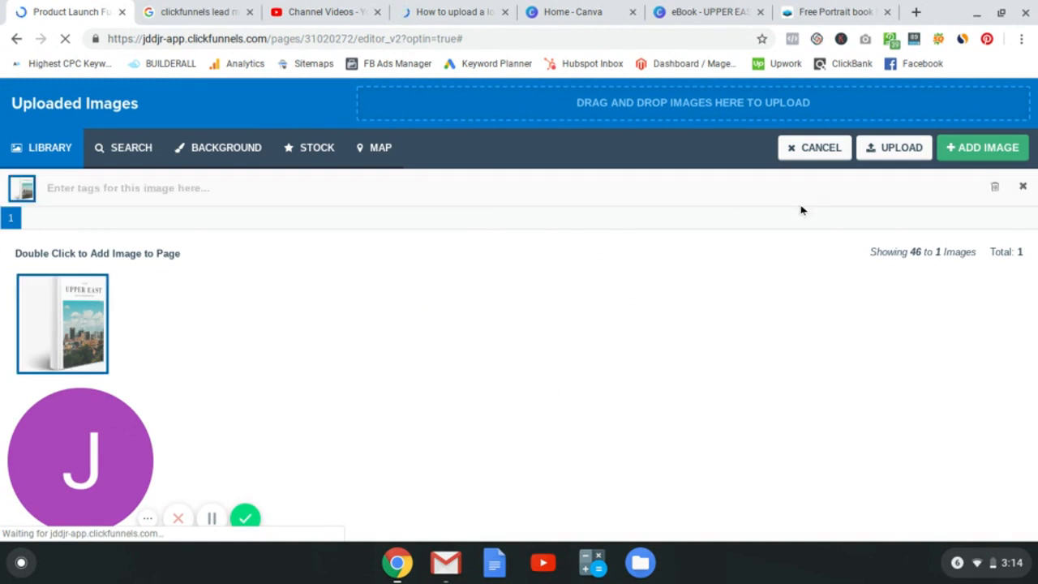
pyautogui.click(947, 152)
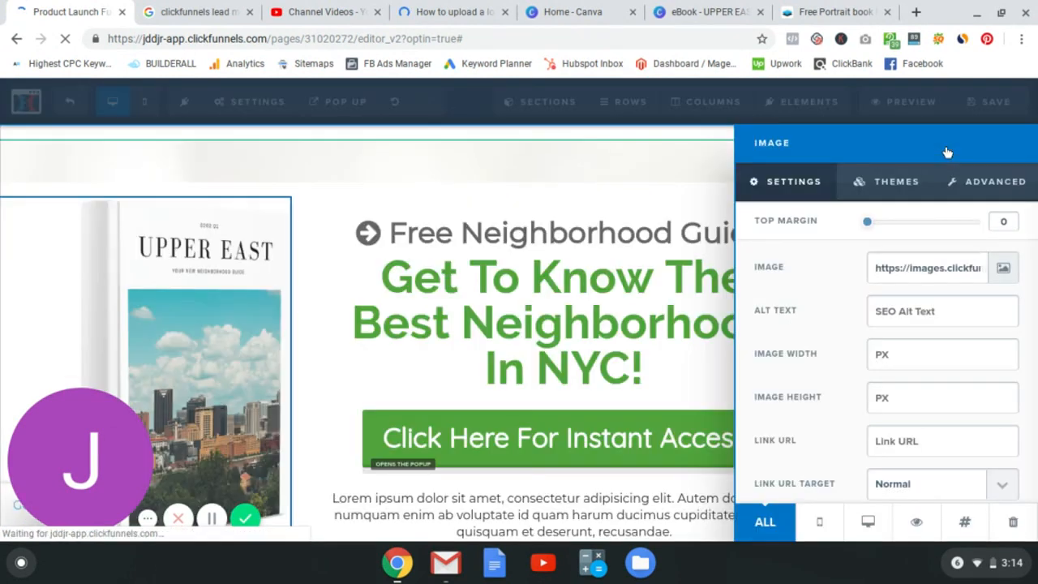
# Step: Set the book image's alt text to "Upper East Side Neighborhood Guide" and close the image settings
pyautogui.click(940, 311)
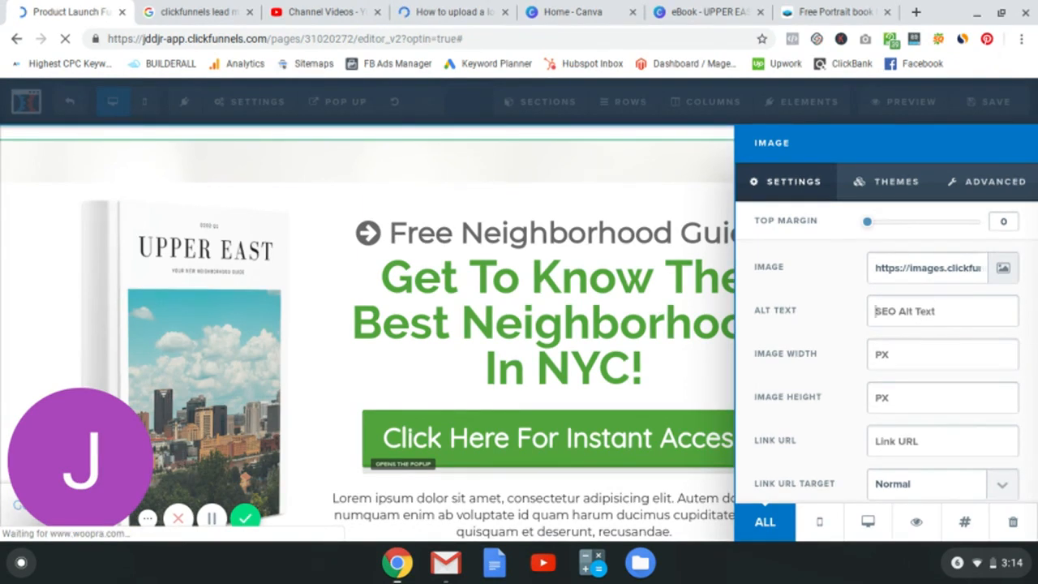
pyautogui.write('Upper East Side Nei')
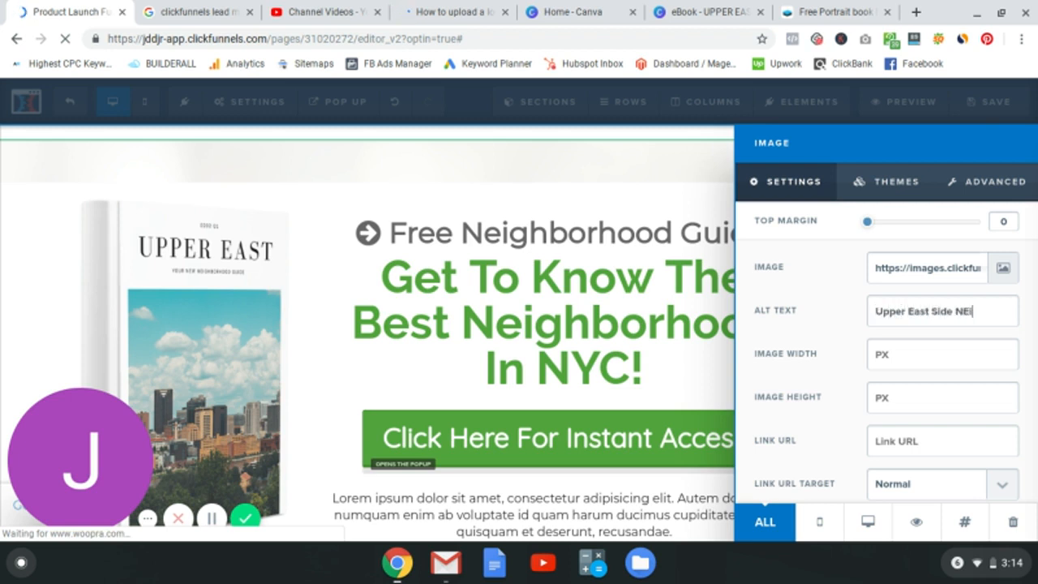
pyautogui.write('ghborhood Guide')
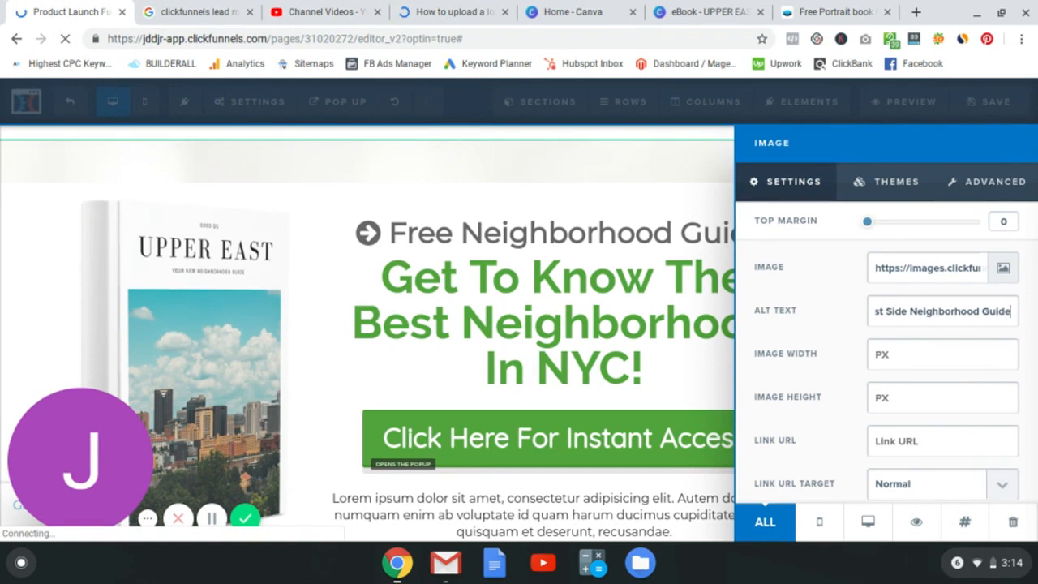
pyautogui.click(196, 329)
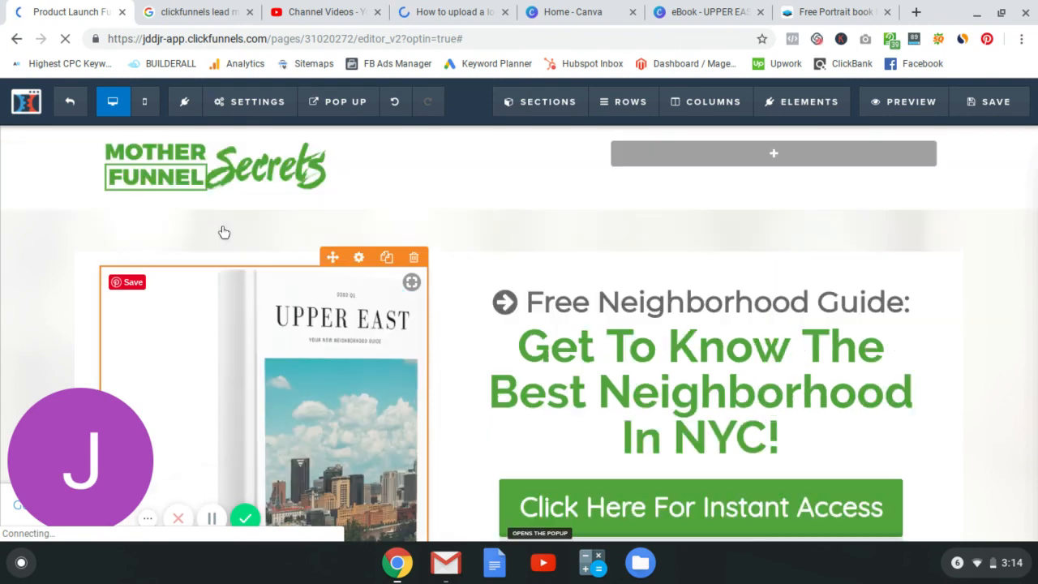
# Step: Review the edited page down to the footer and open its preview
pyautogui.scroll(-4, 224, 233)
pyautogui.scroll(-1, 223, 232)
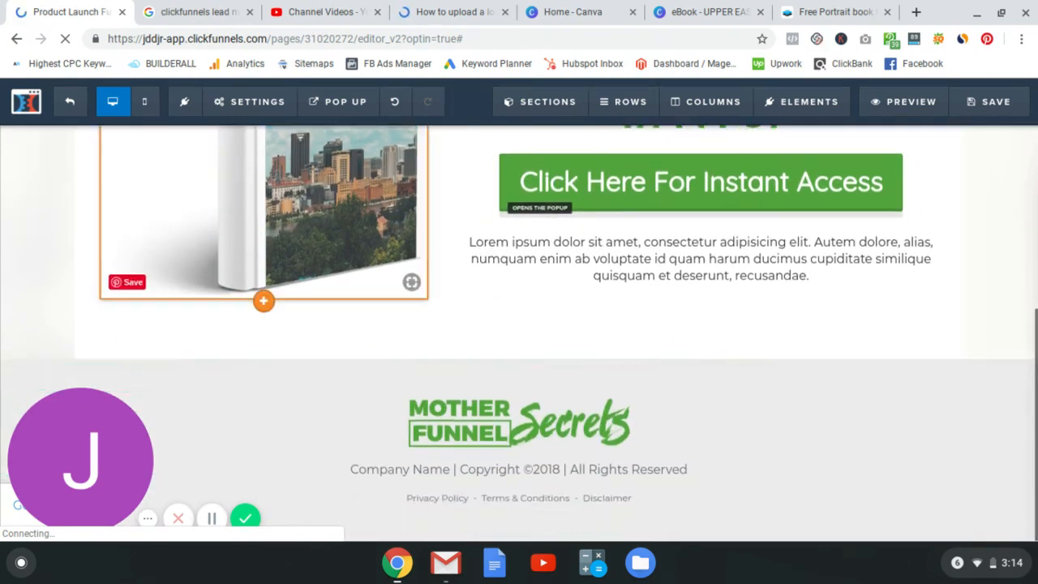
pyautogui.scroll(4, 224, 232)
pyautogui.scroll(-1, 224, 232)
pyautogui.scroll(1, 411, 281)
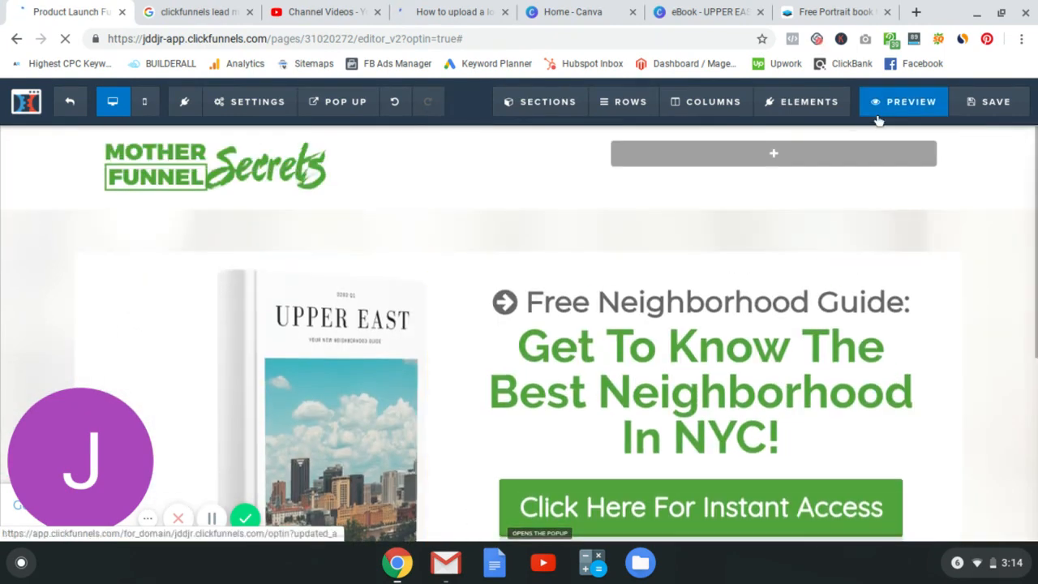
pyautogui.click(901, 117)
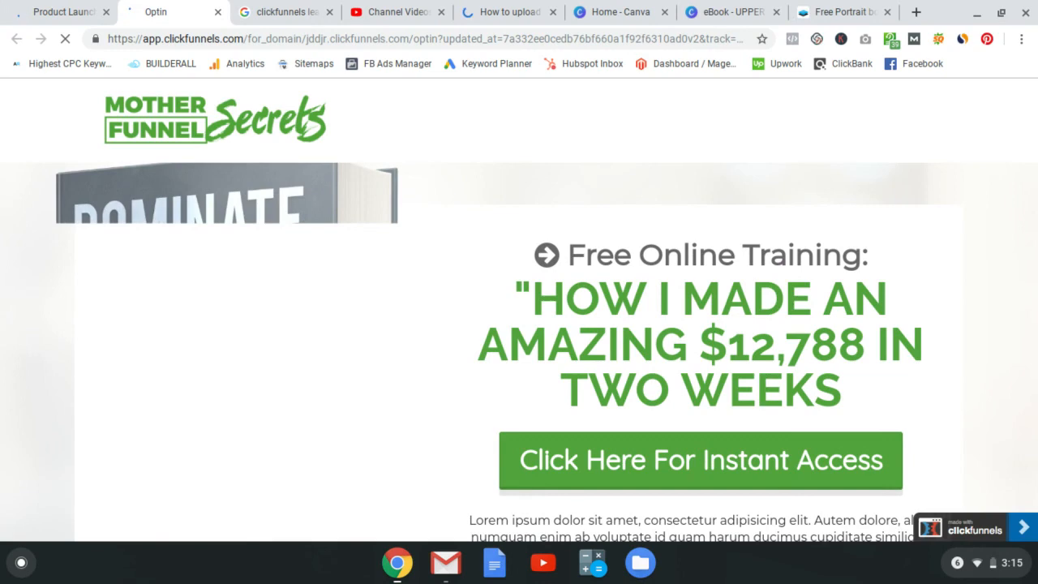
# Step: Save the page from the editor and check a fresh preview, closing the outdated preview tab
pyautogui.click(44, 12)
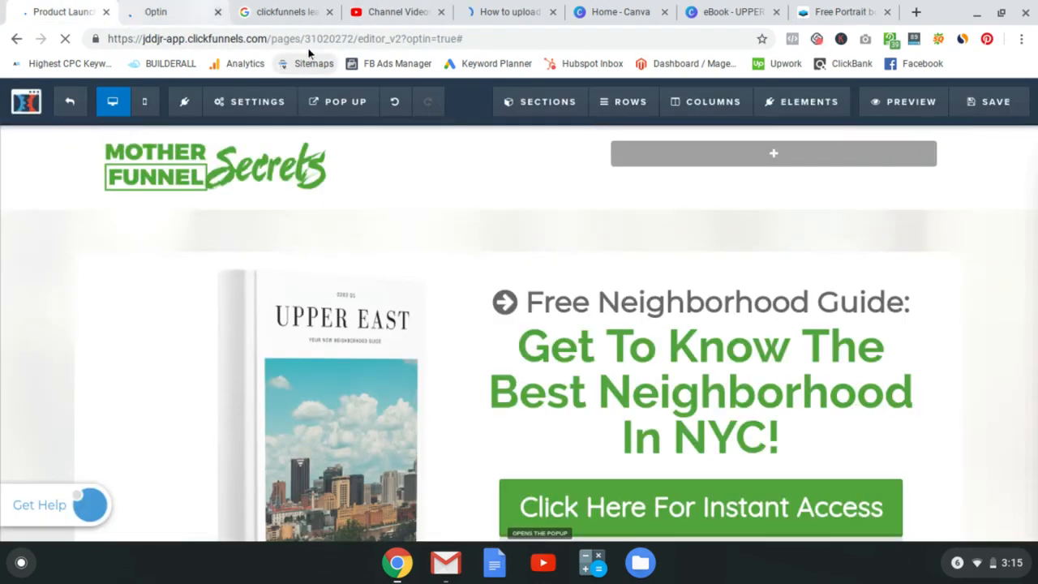
pyautogui.click(986, 103)
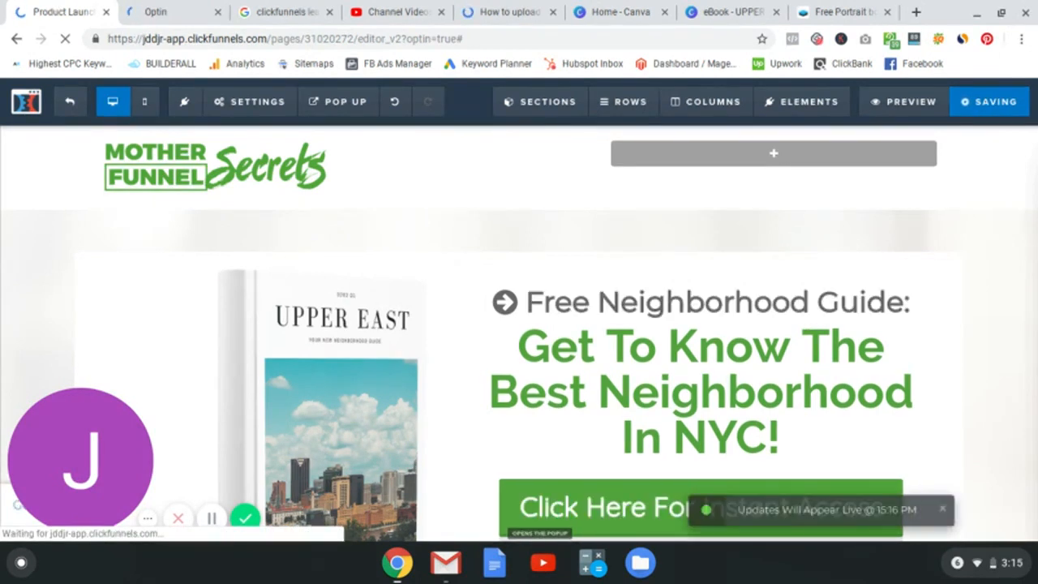
pyautogui.click(891, 102)
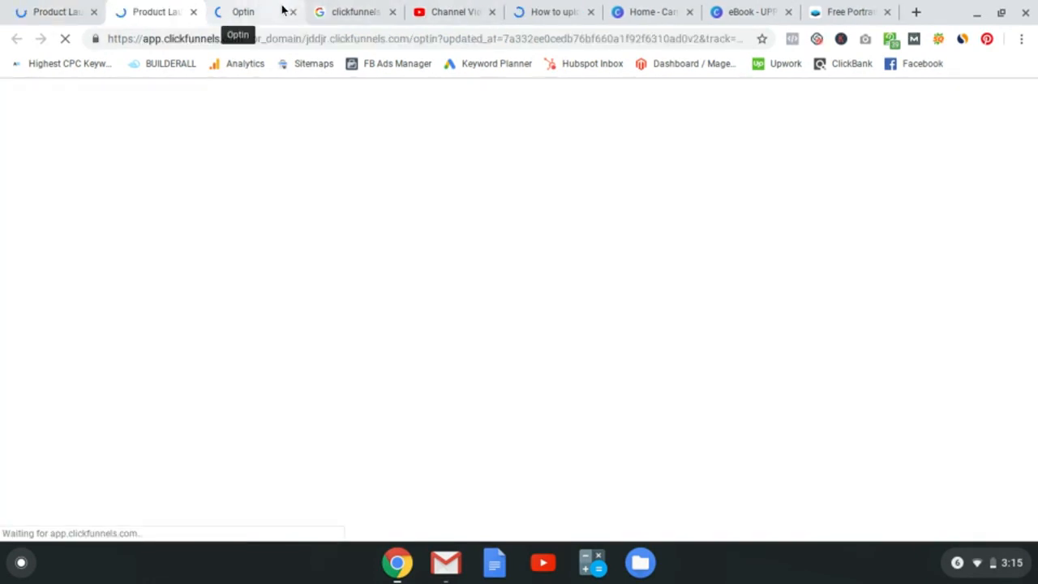
pyautogui.click(291, 12)
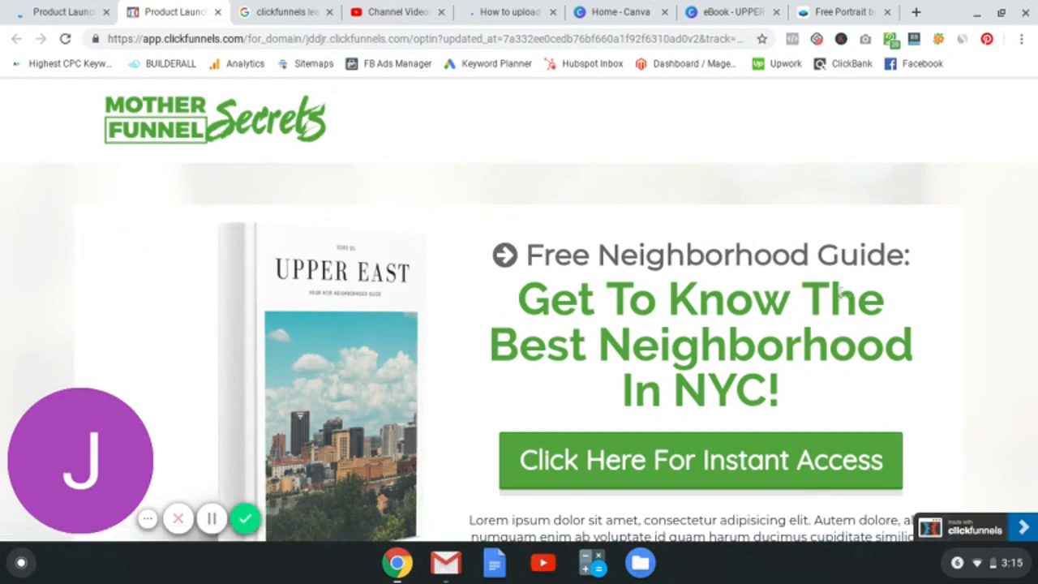
pyautogui.scroll(-1, 966, 292)
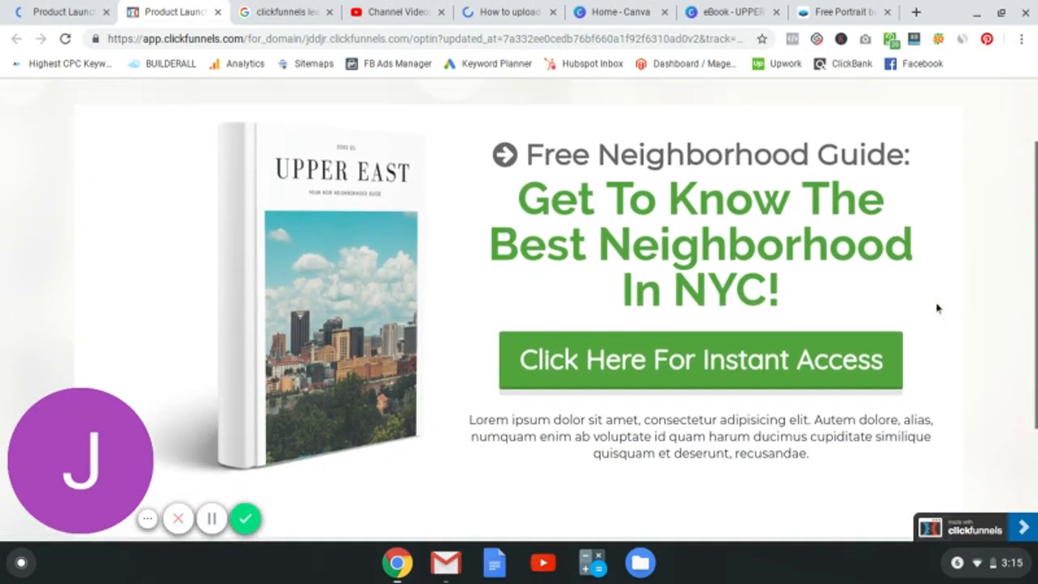
# Step: Return to the page editor and save the optin page again
pyautogui.click(53, 9)
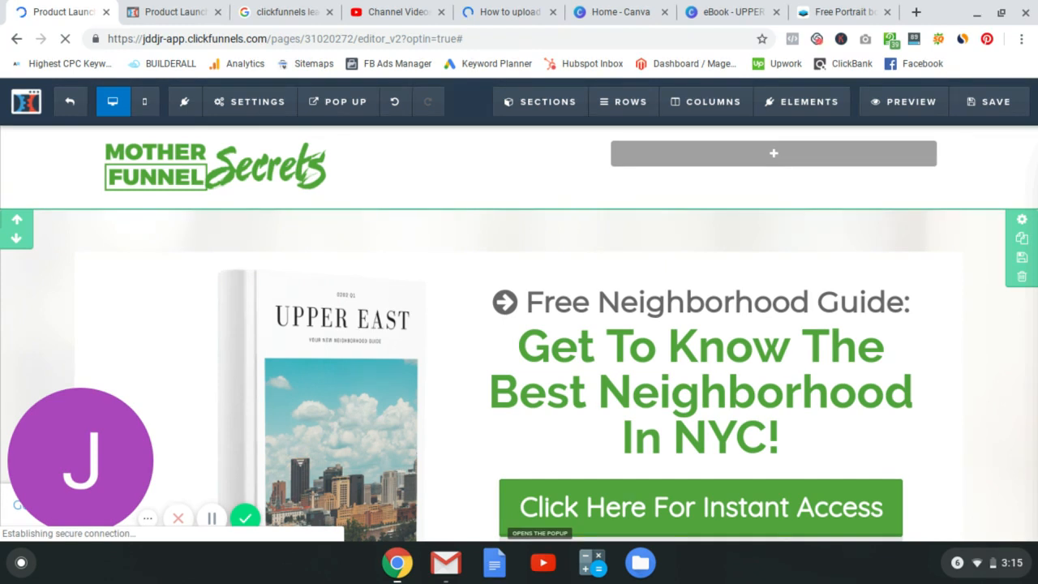
pyautogui.scroll(-1, 519, 243)
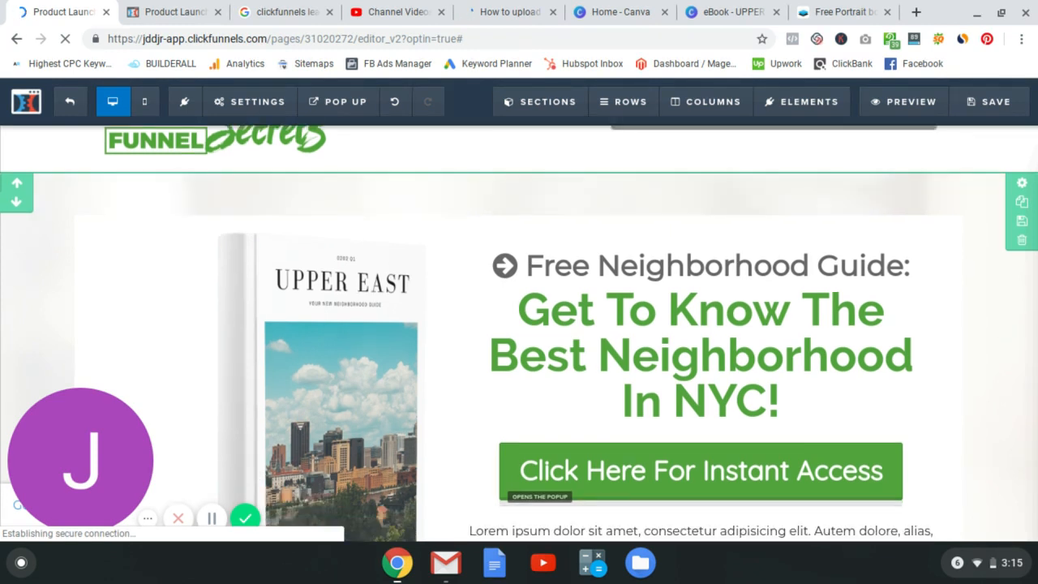
pyautogui.scroll(1, 518, 251)
pyautogui.moveTo(304, 106)
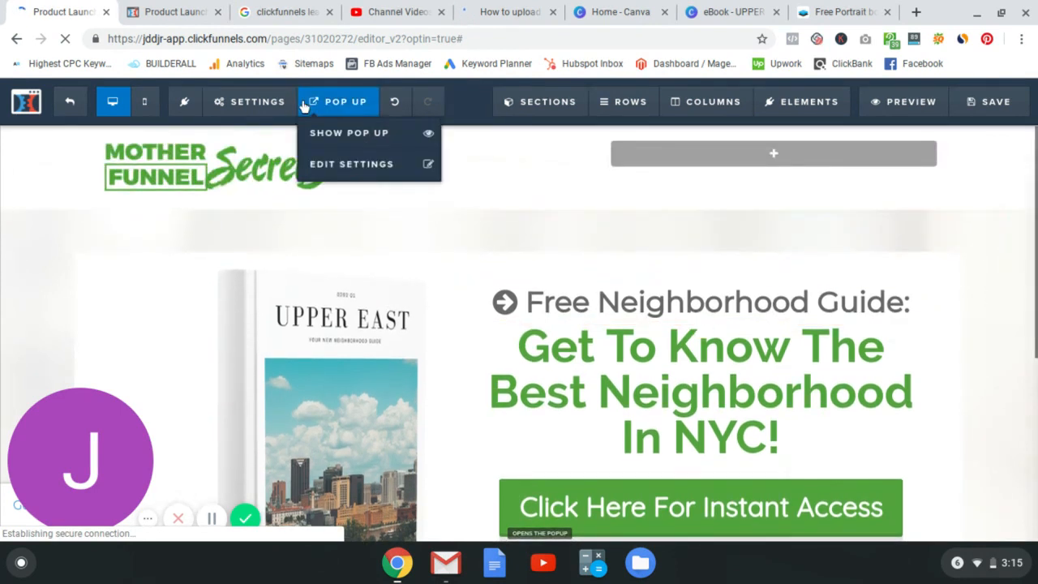
pyautogui.click(1005, 104)
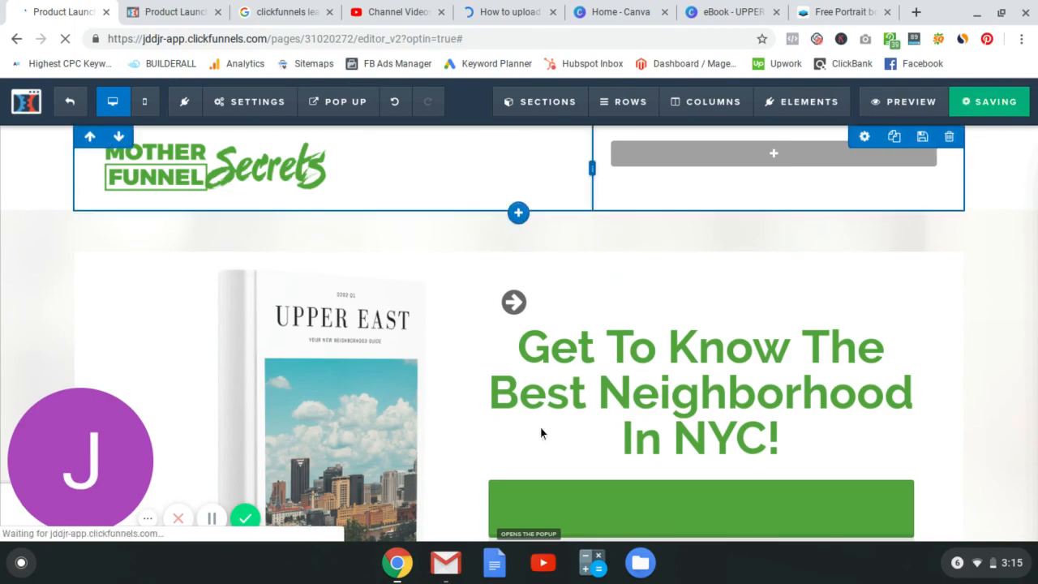